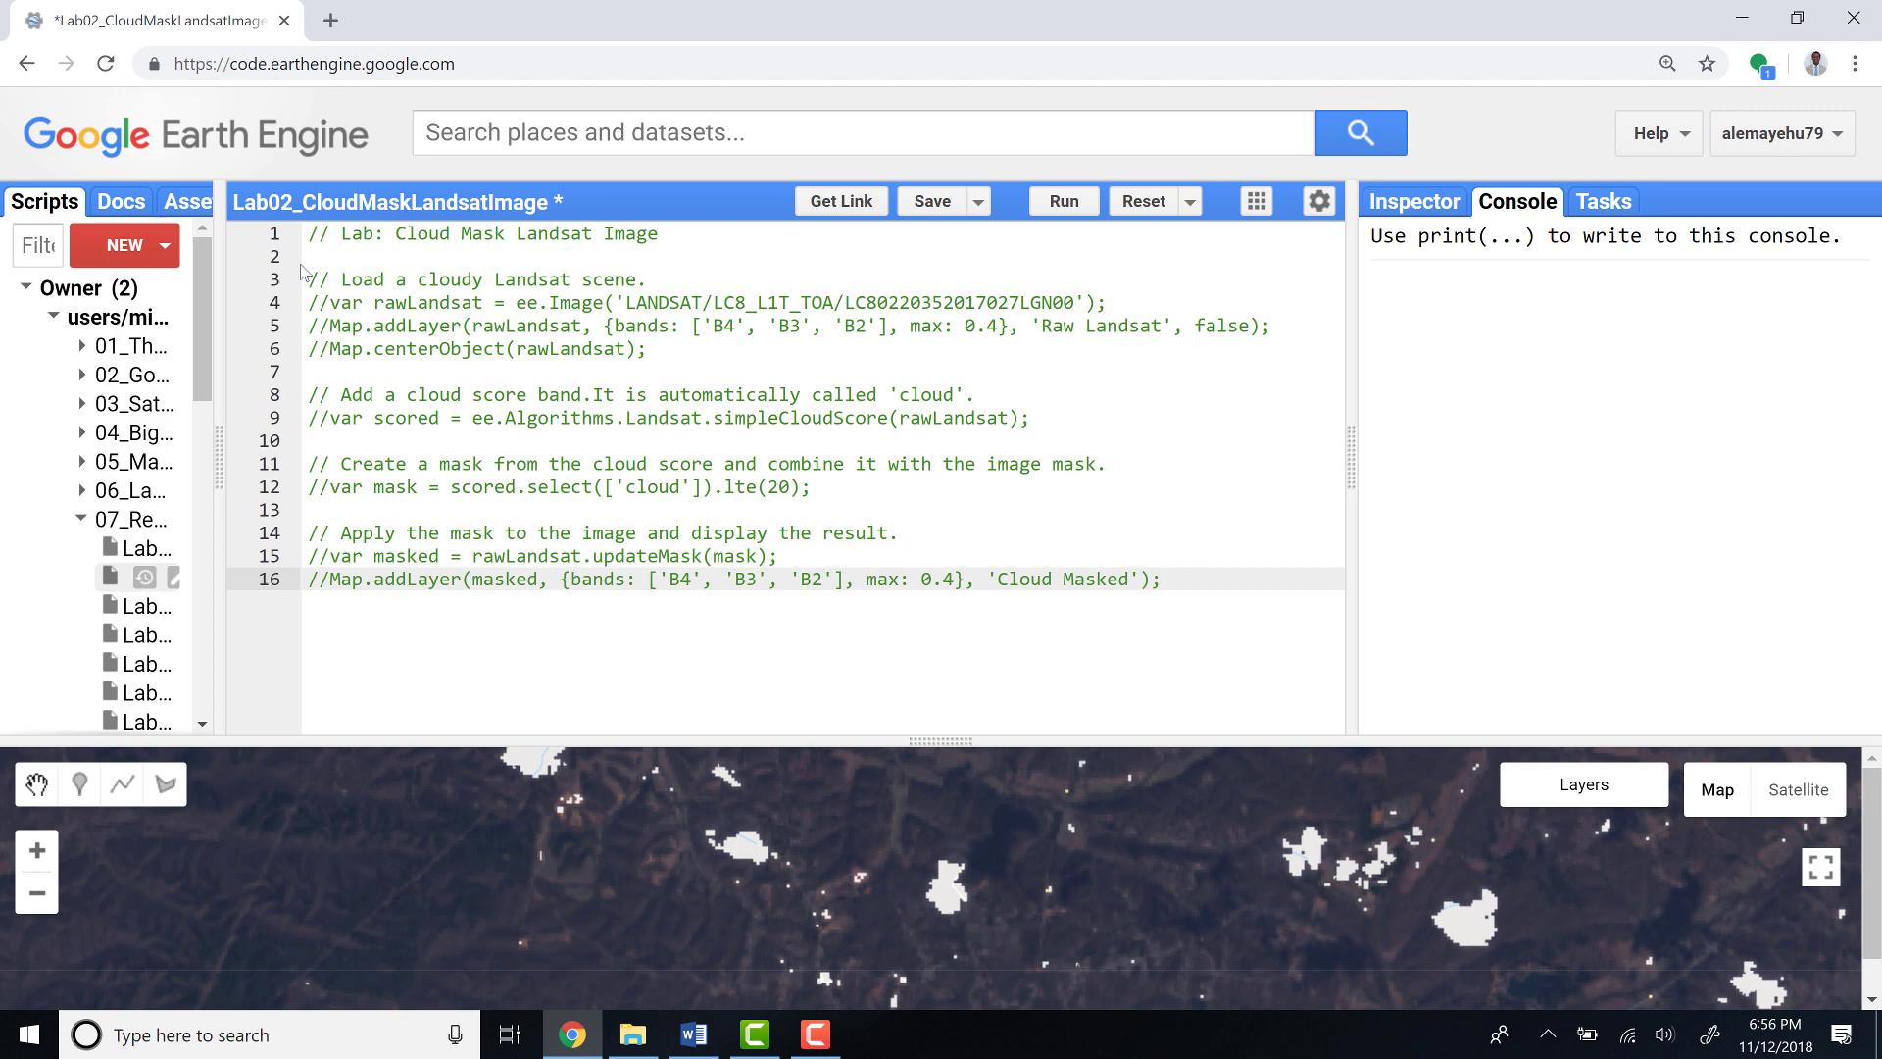
Uncomment line 4 so var rawLandsat loads the cloudy Landsat scene with ee.Image
click(327, 303)
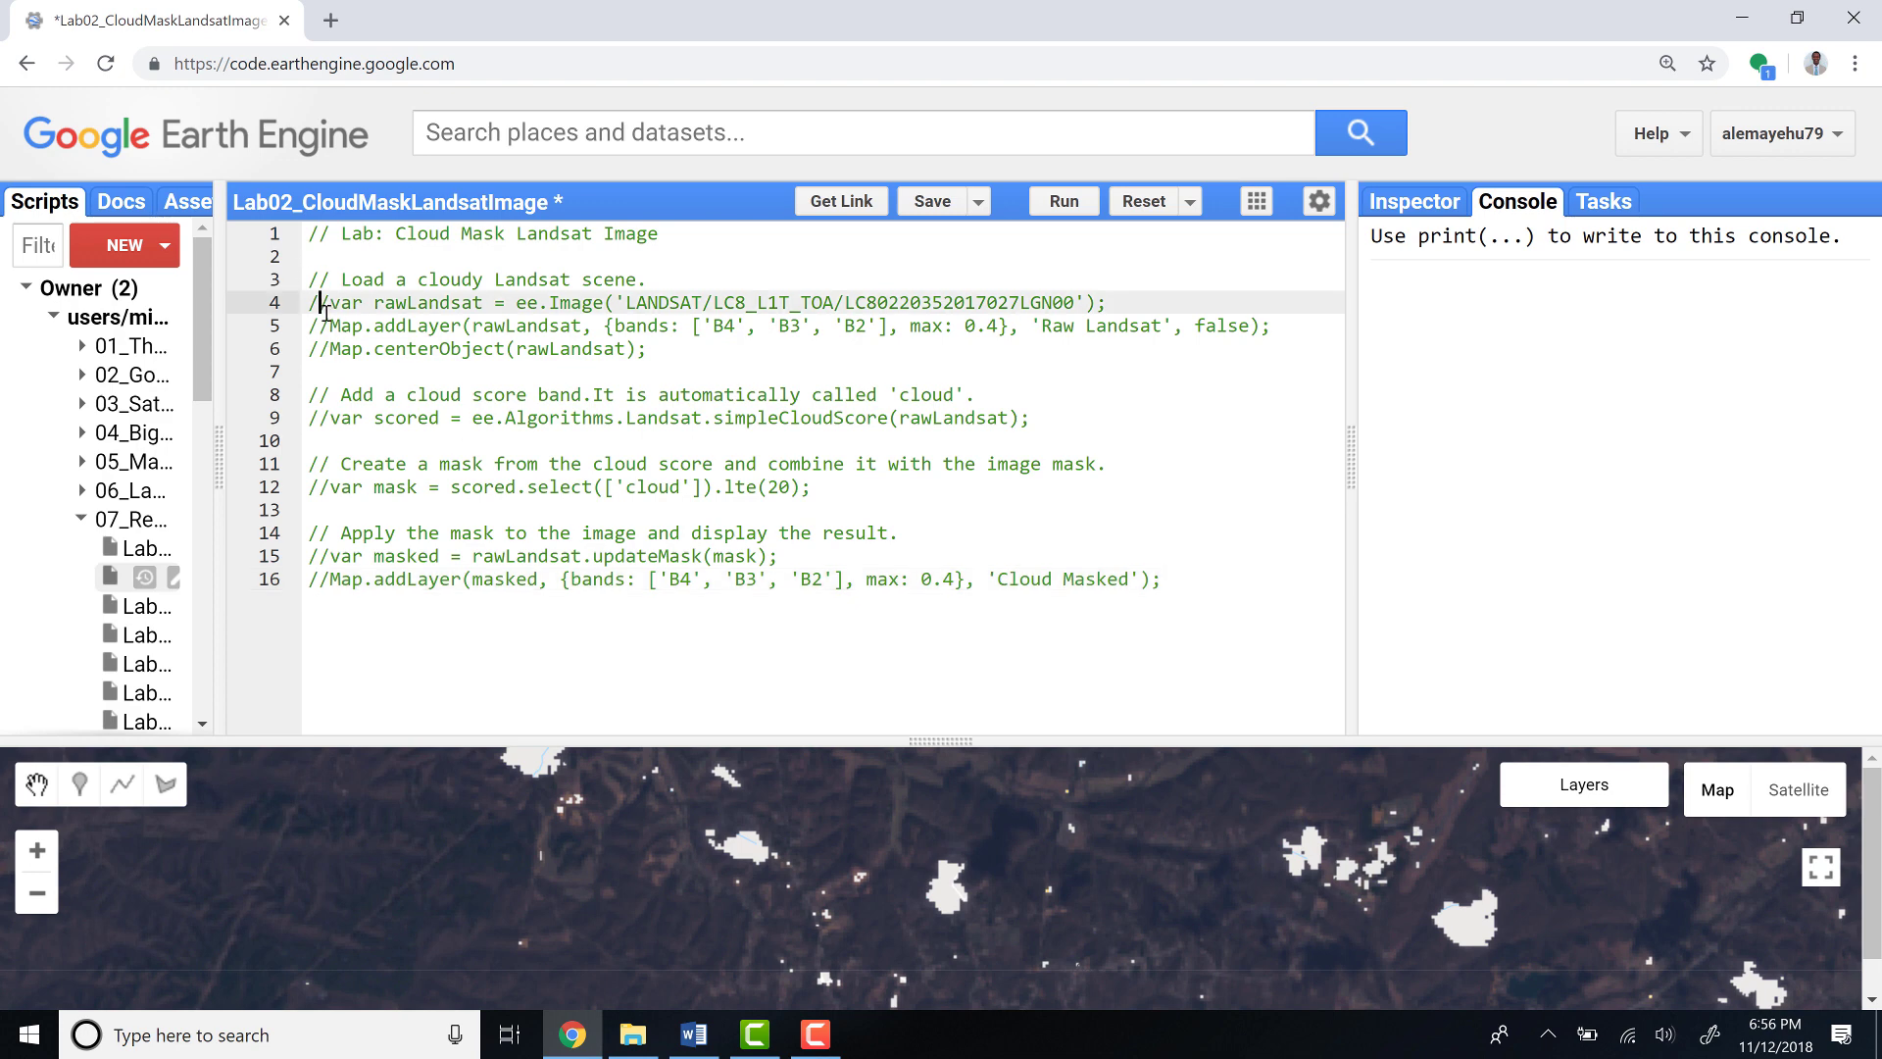
key(BackSpace)
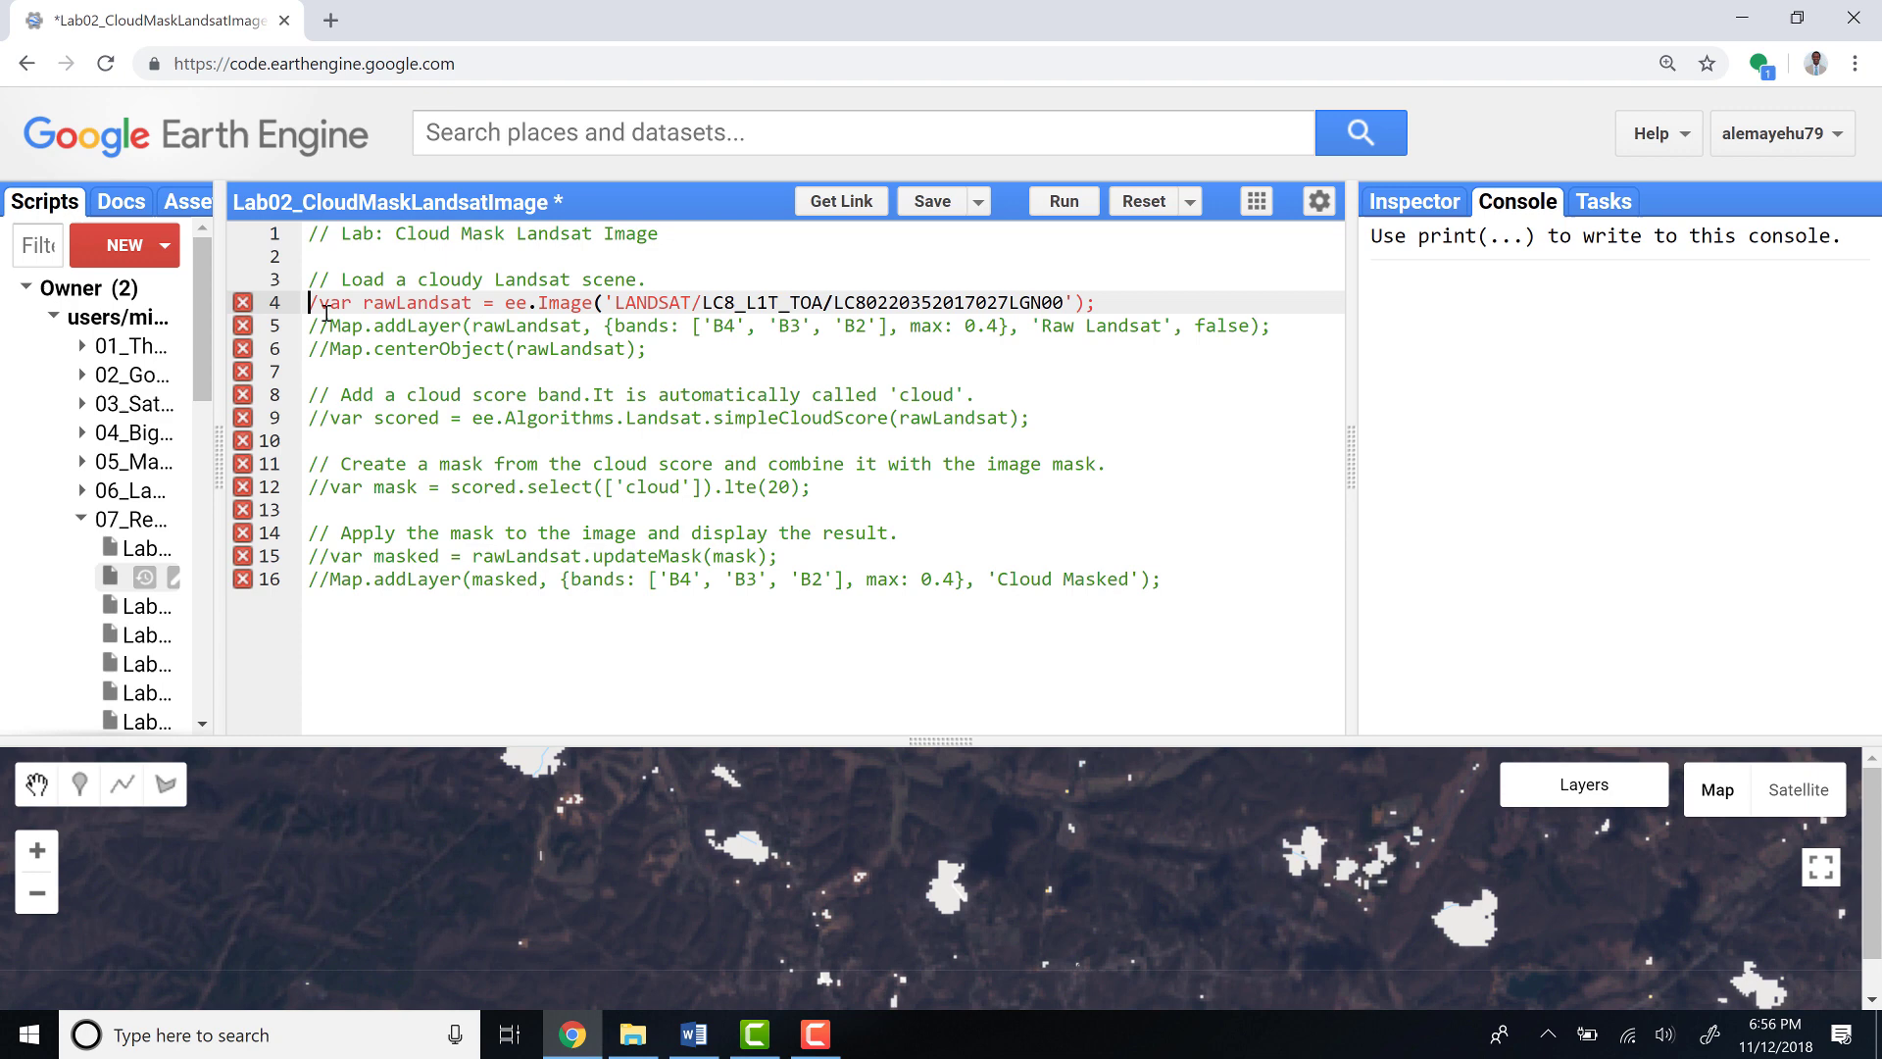
key(Delete)
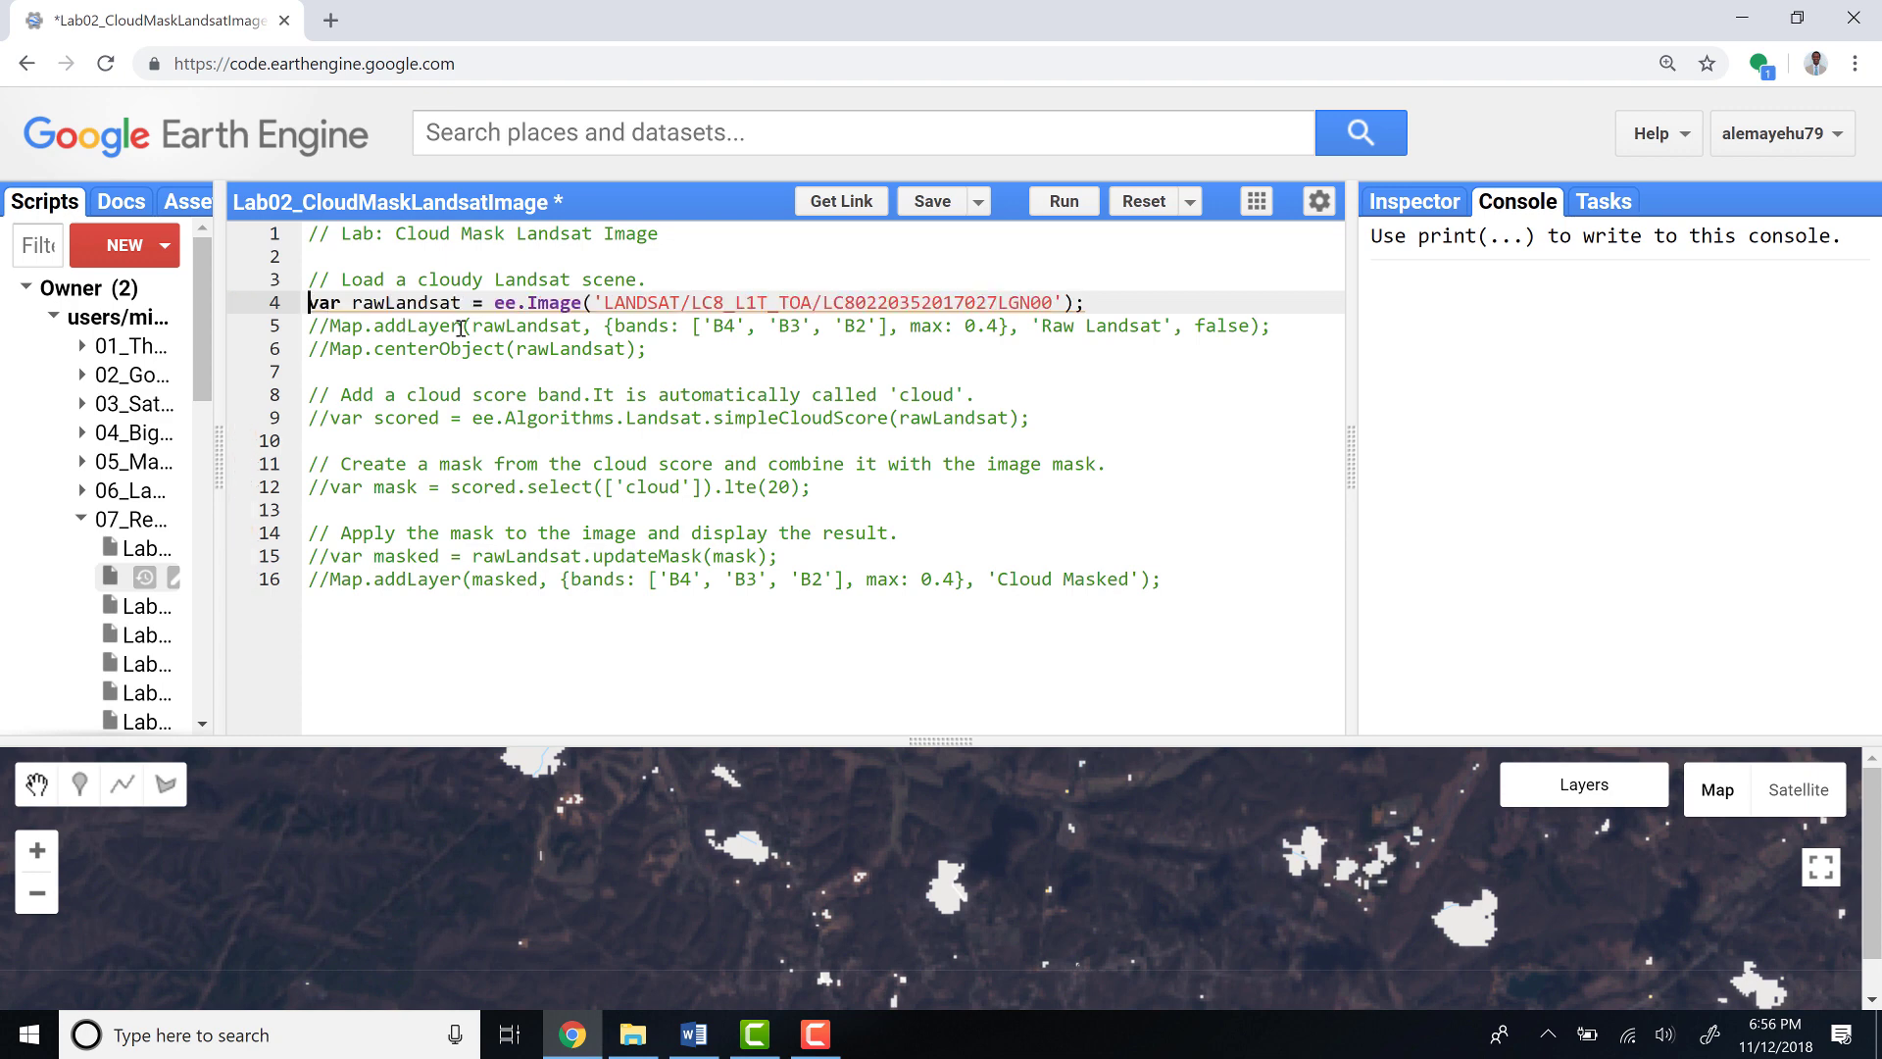
mouse_move(501, 304)
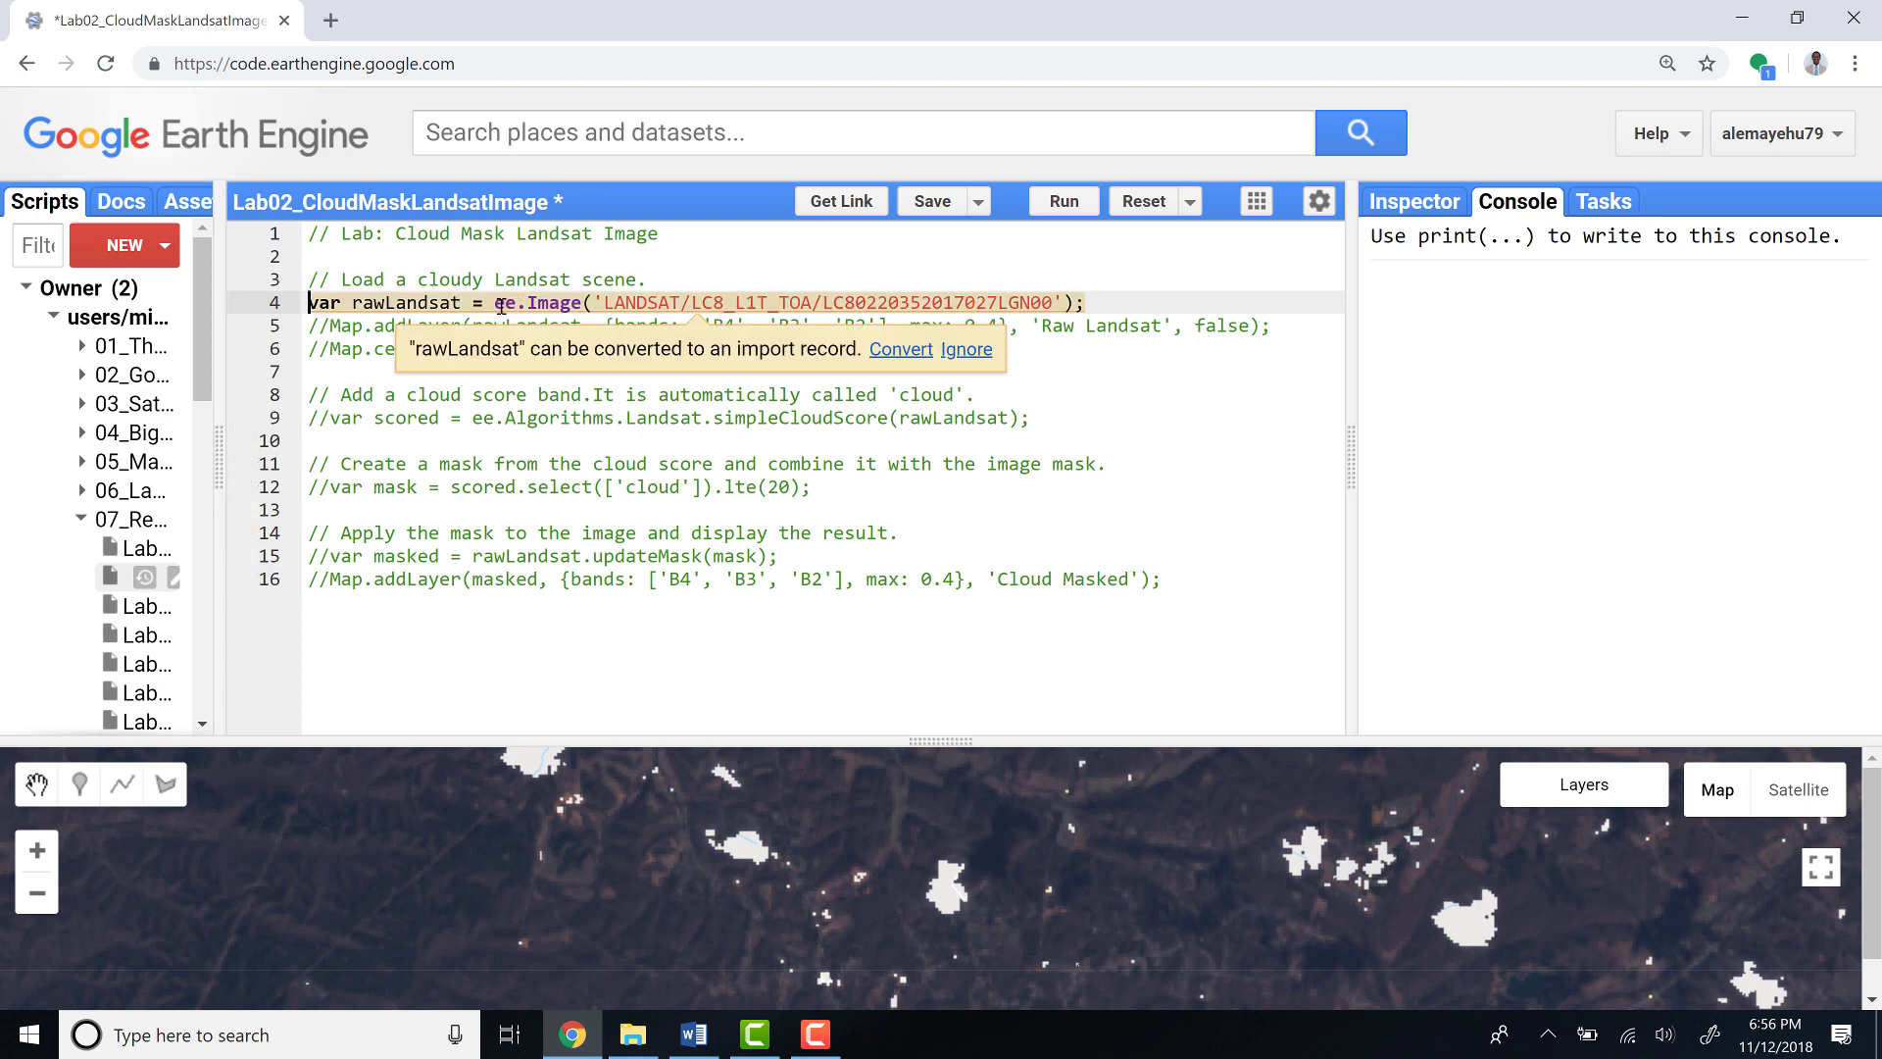
drag(495, 303, 1053, 305)
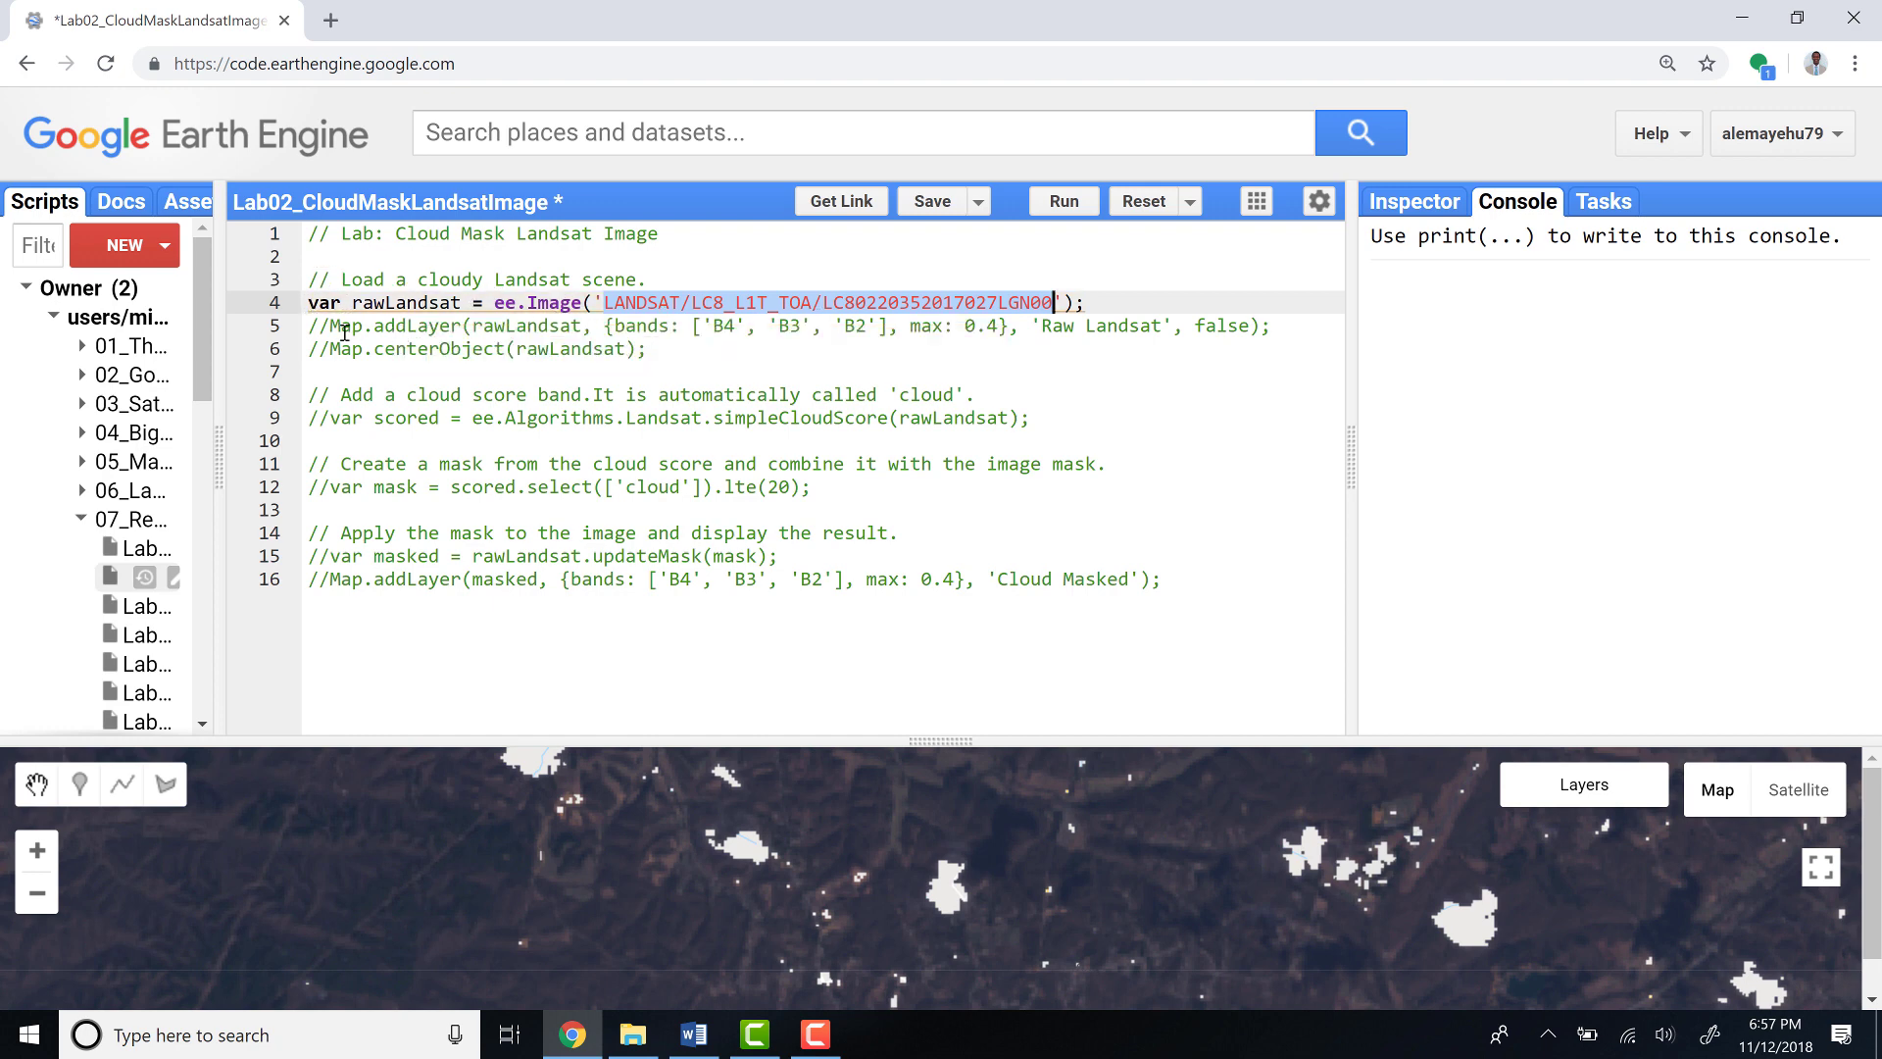
Uncomment lines 5 and 6, Map.addLayer for Raw Landsat and Map.centerObject
click(320, 324)
key(BackSpace)
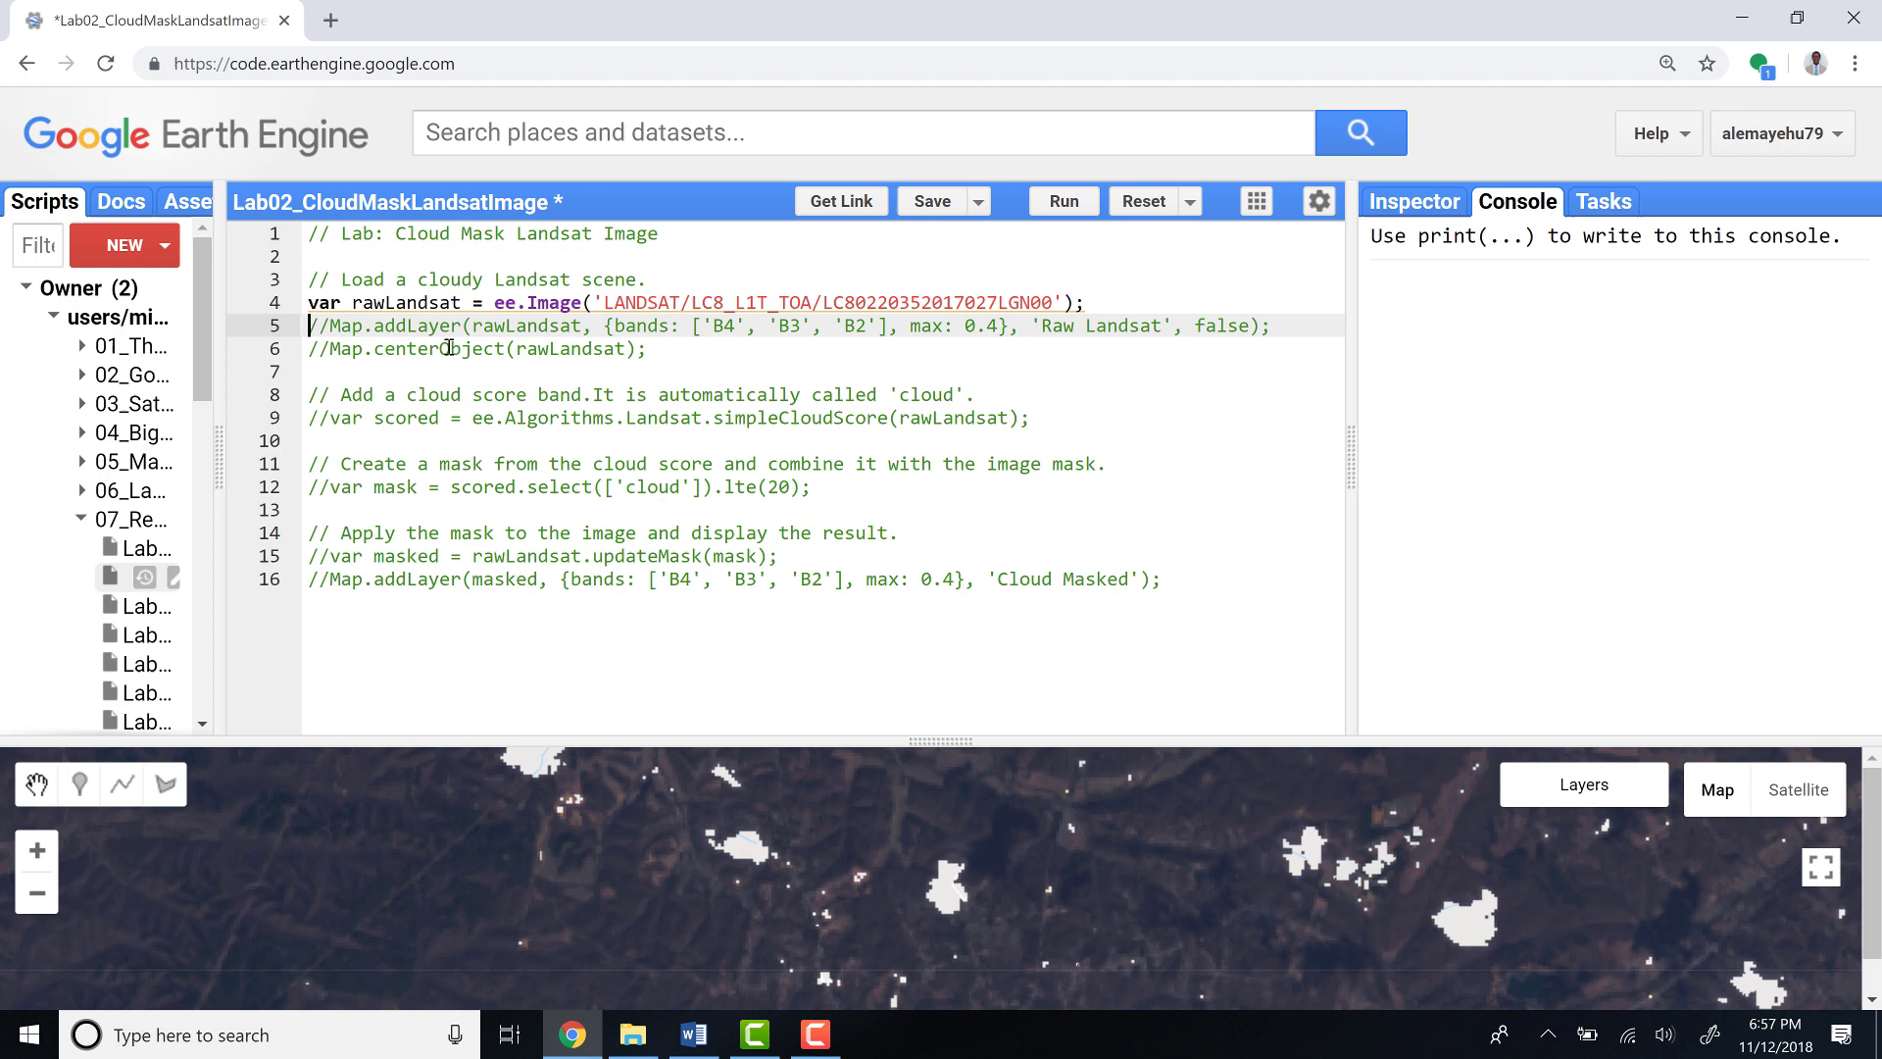
key(Delete)
key(Down)
key(Delete)
key(Delete)
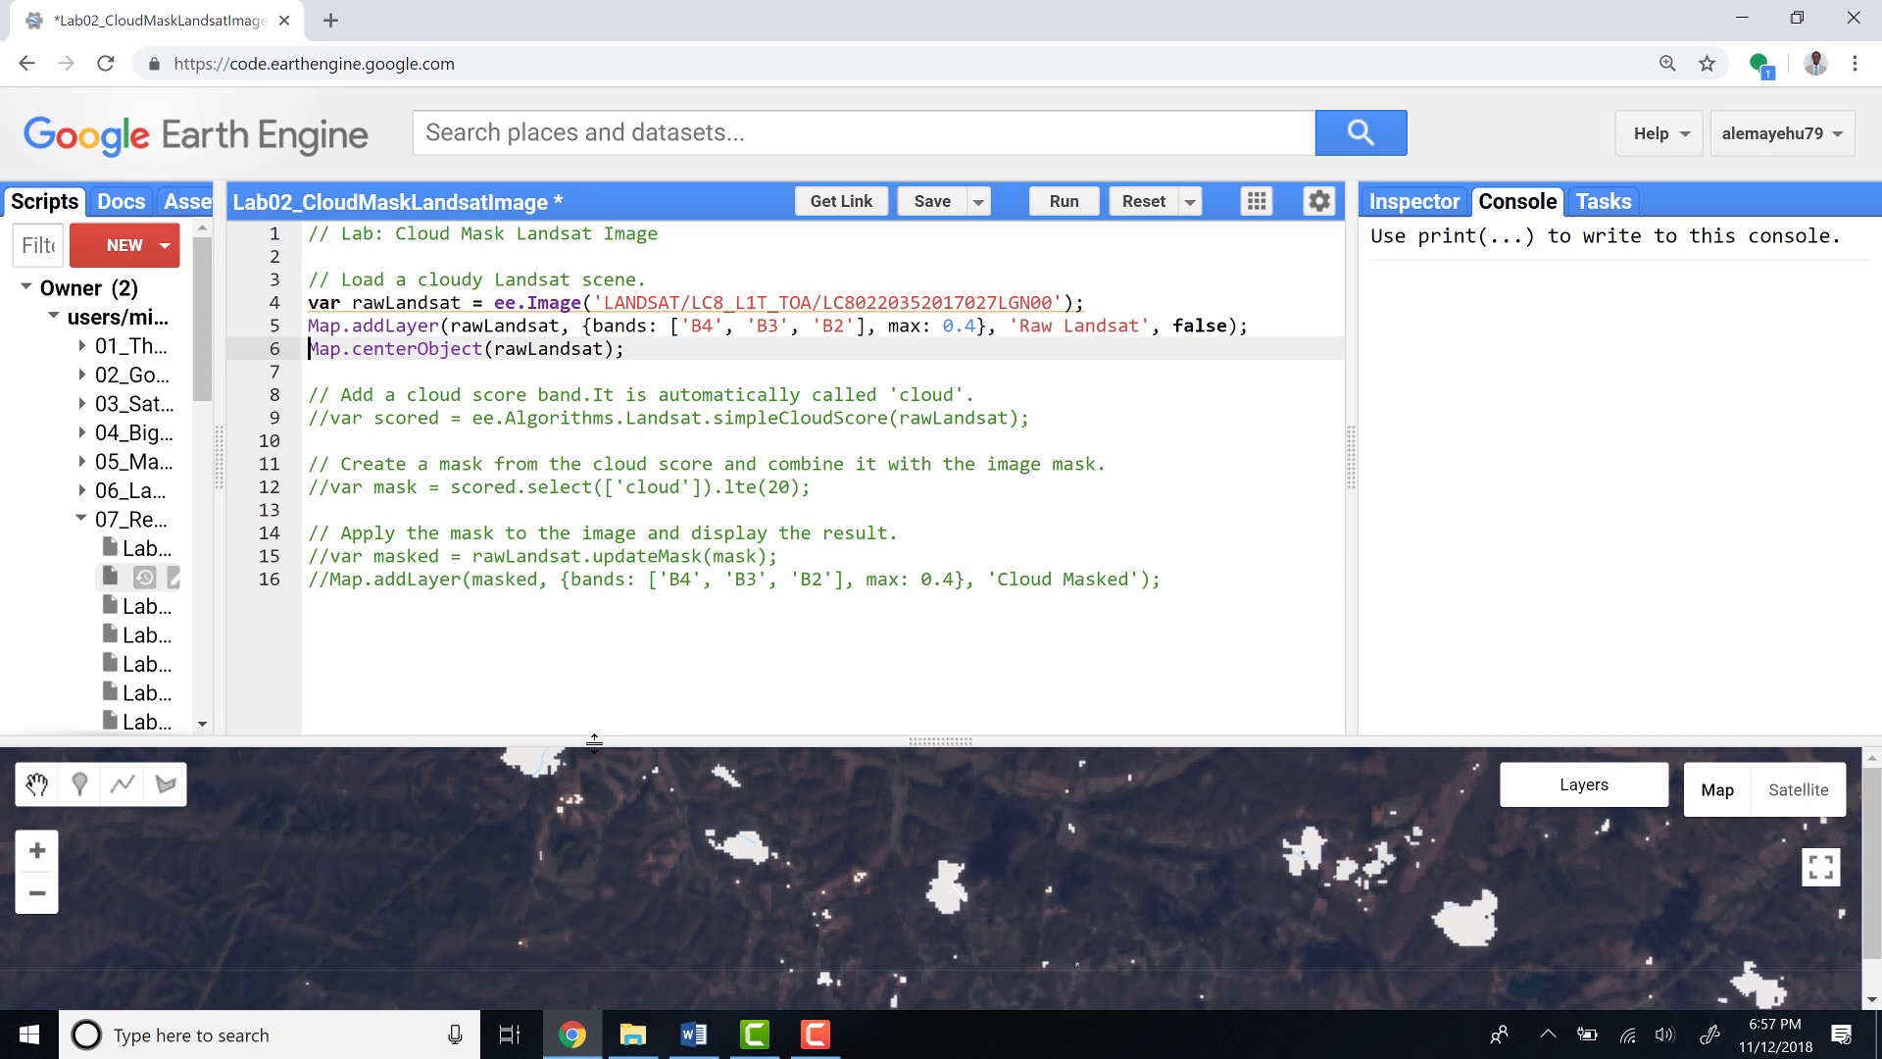
Enlarge the editor and review the addLayer arguments: rawLandsat, bands 'B4', 'B3', 'B2', max 0.4
drag(589, 740, 589, 1007)
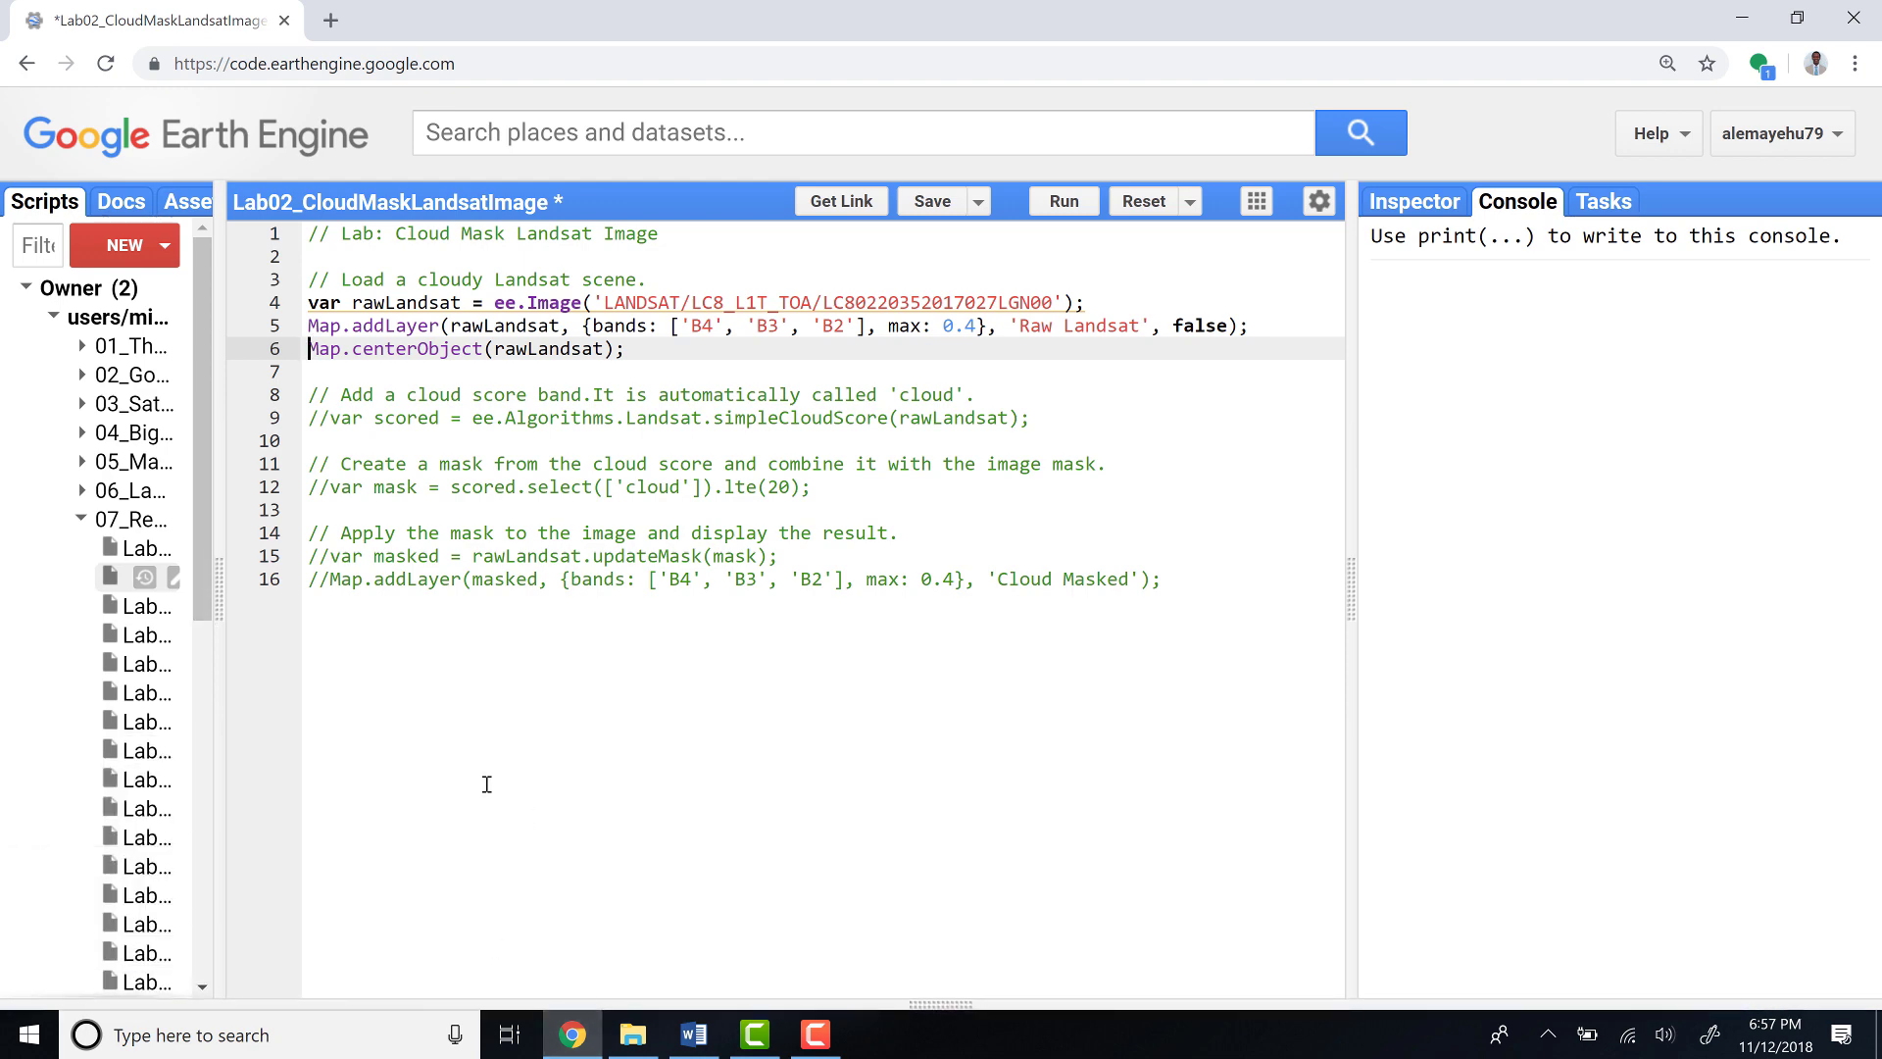
click(341, 325)
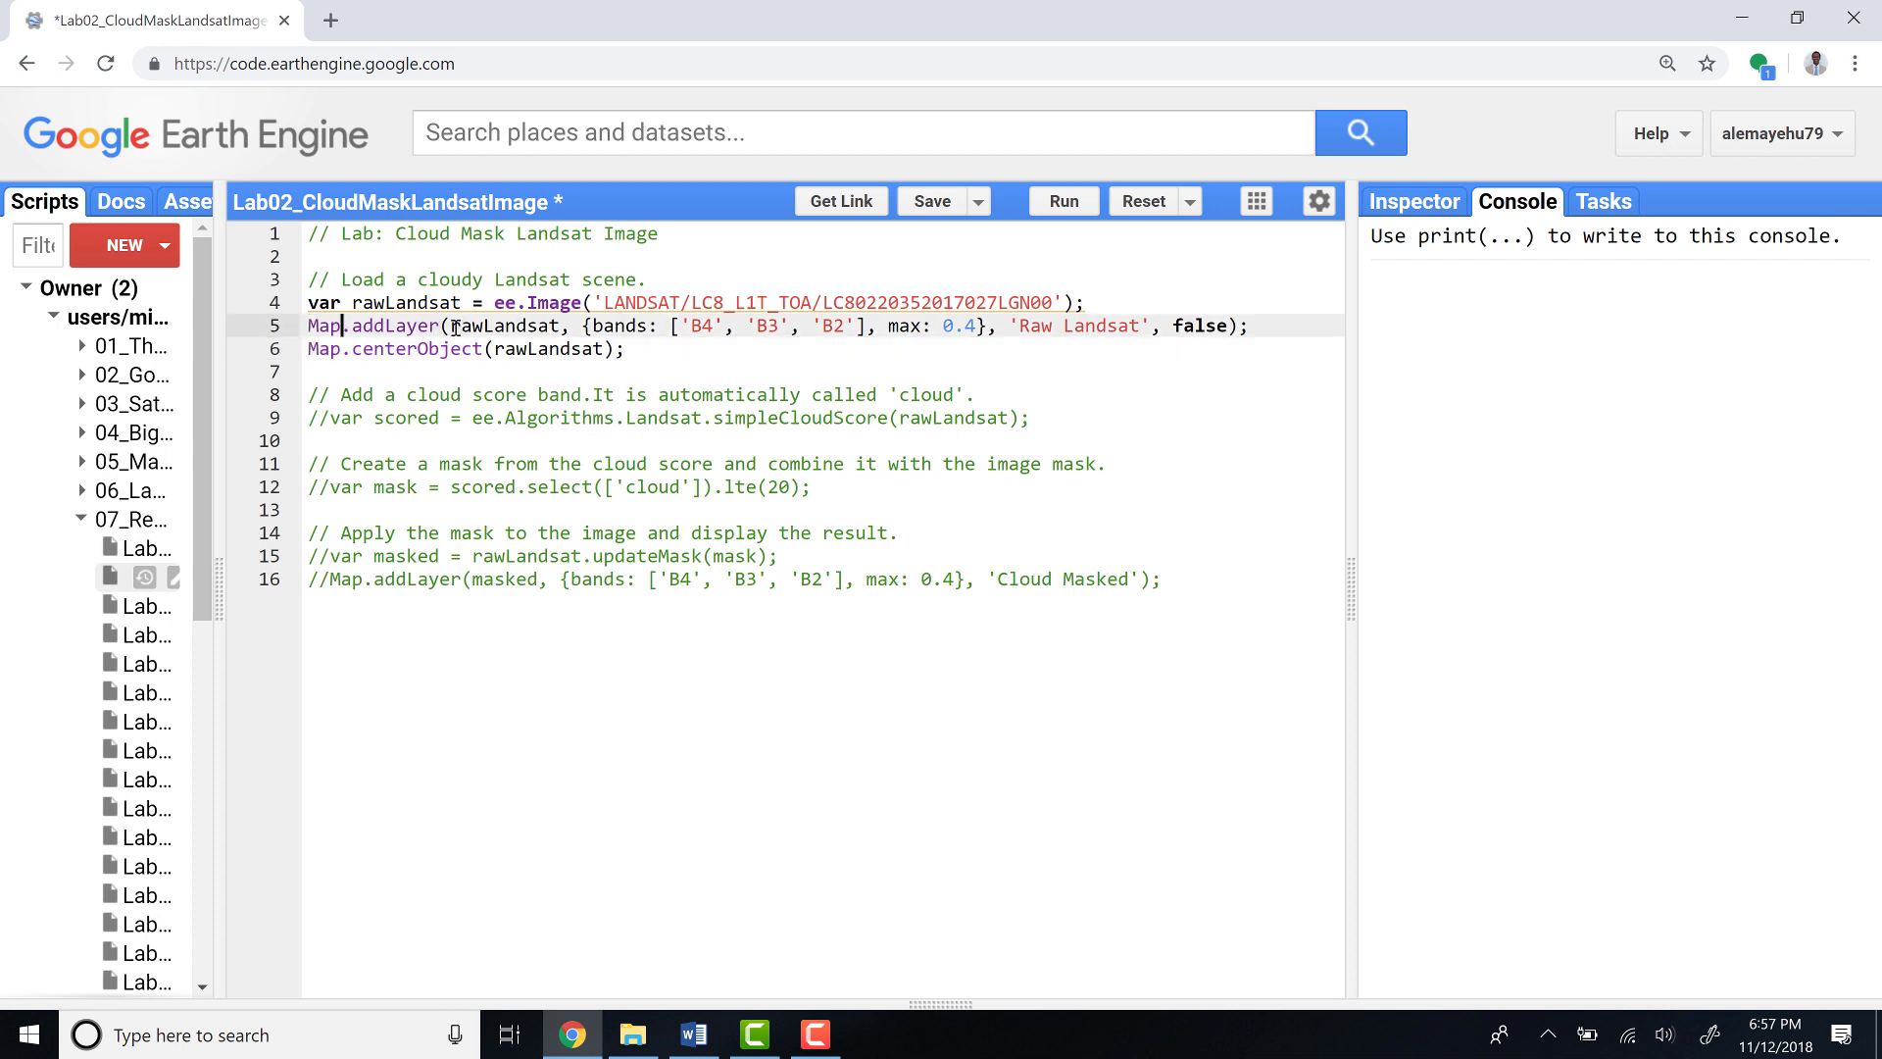
drag(448, 326, 563, 326)
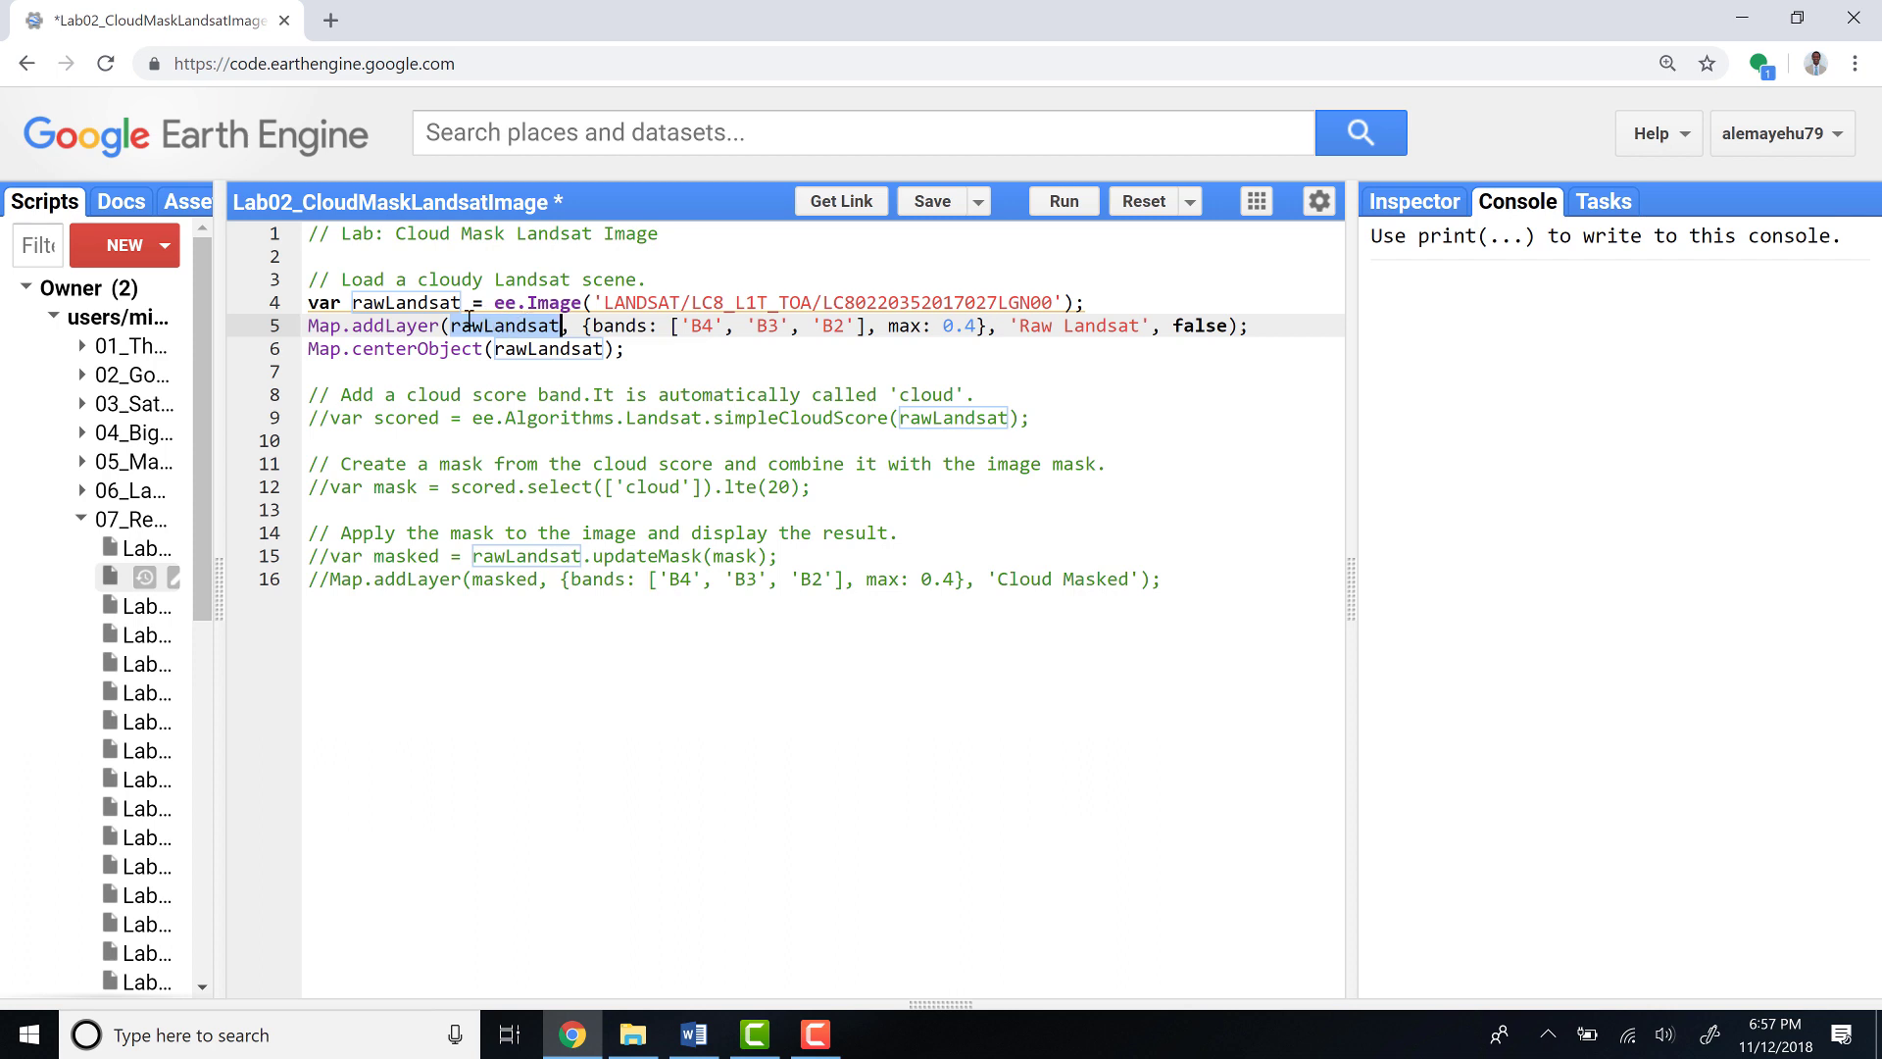
drag(355, 304, 461, 301)
click(562, 325)
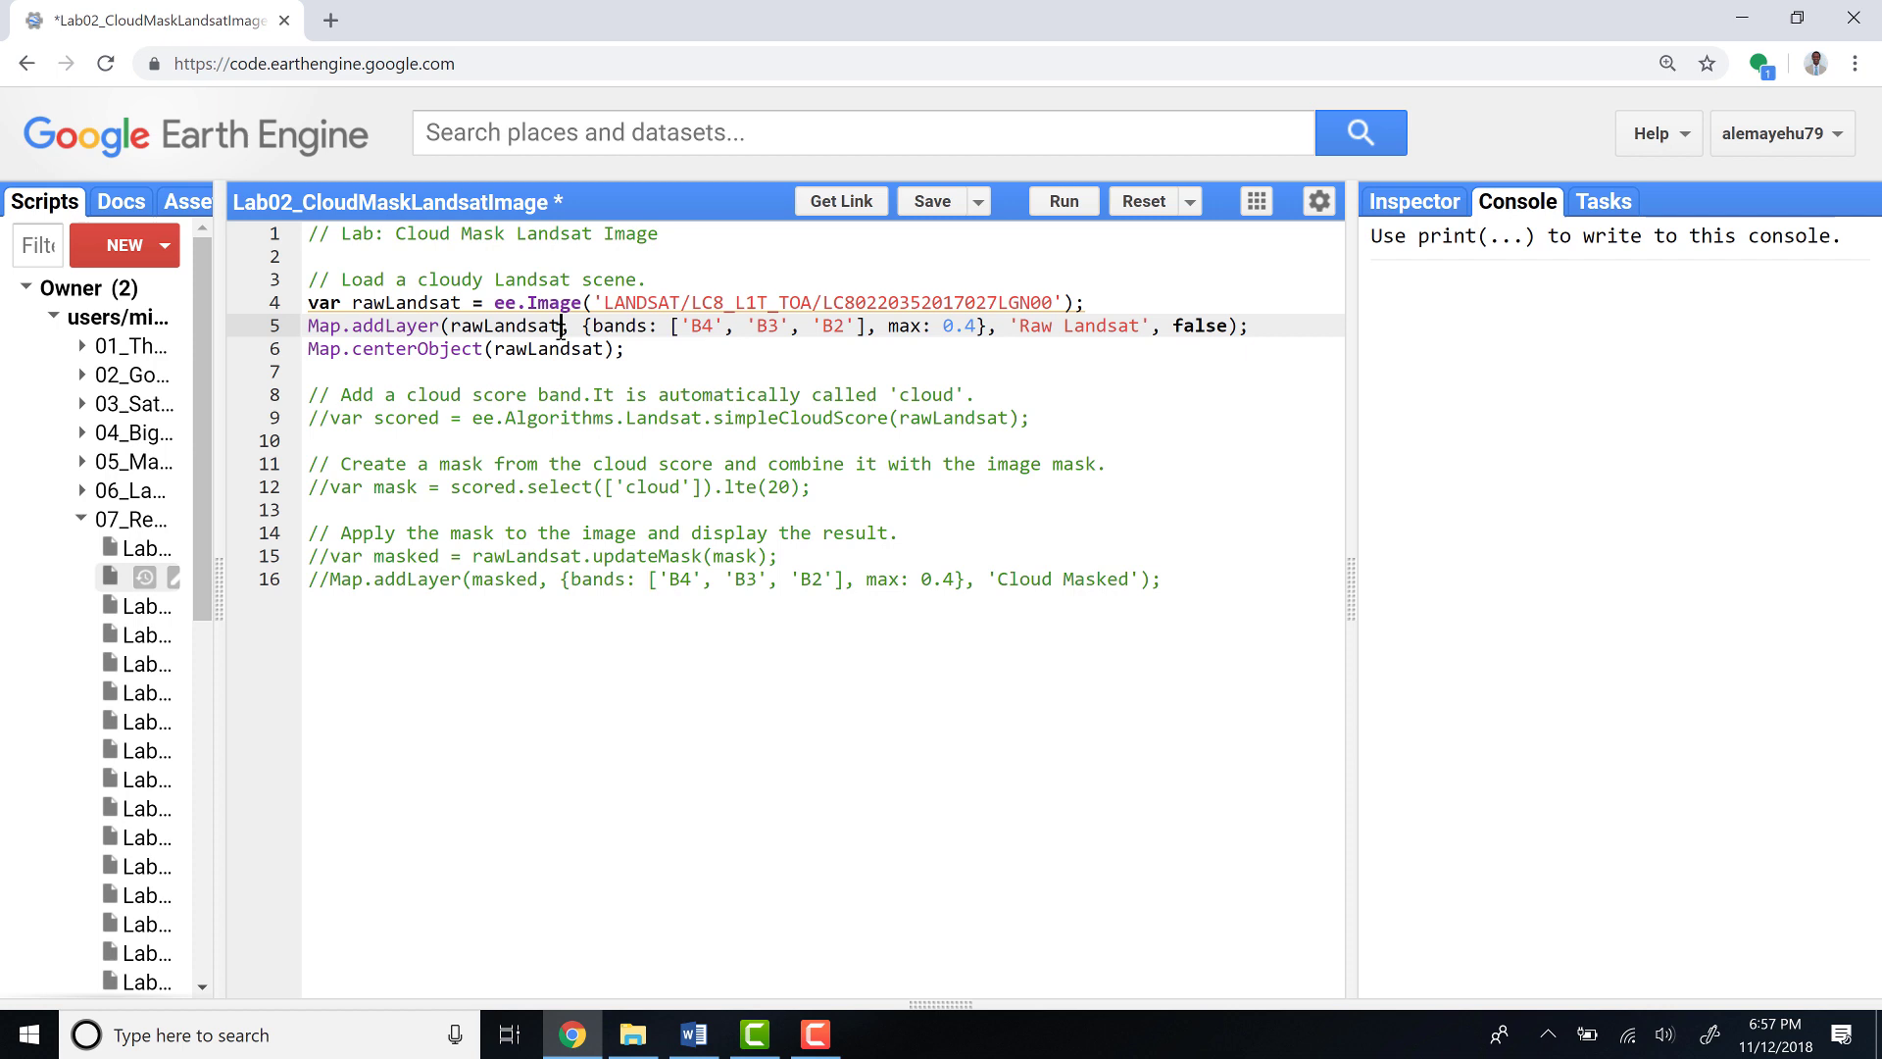
drag(589, 325, 719, 329)
drag(854, 326, 685, 327)
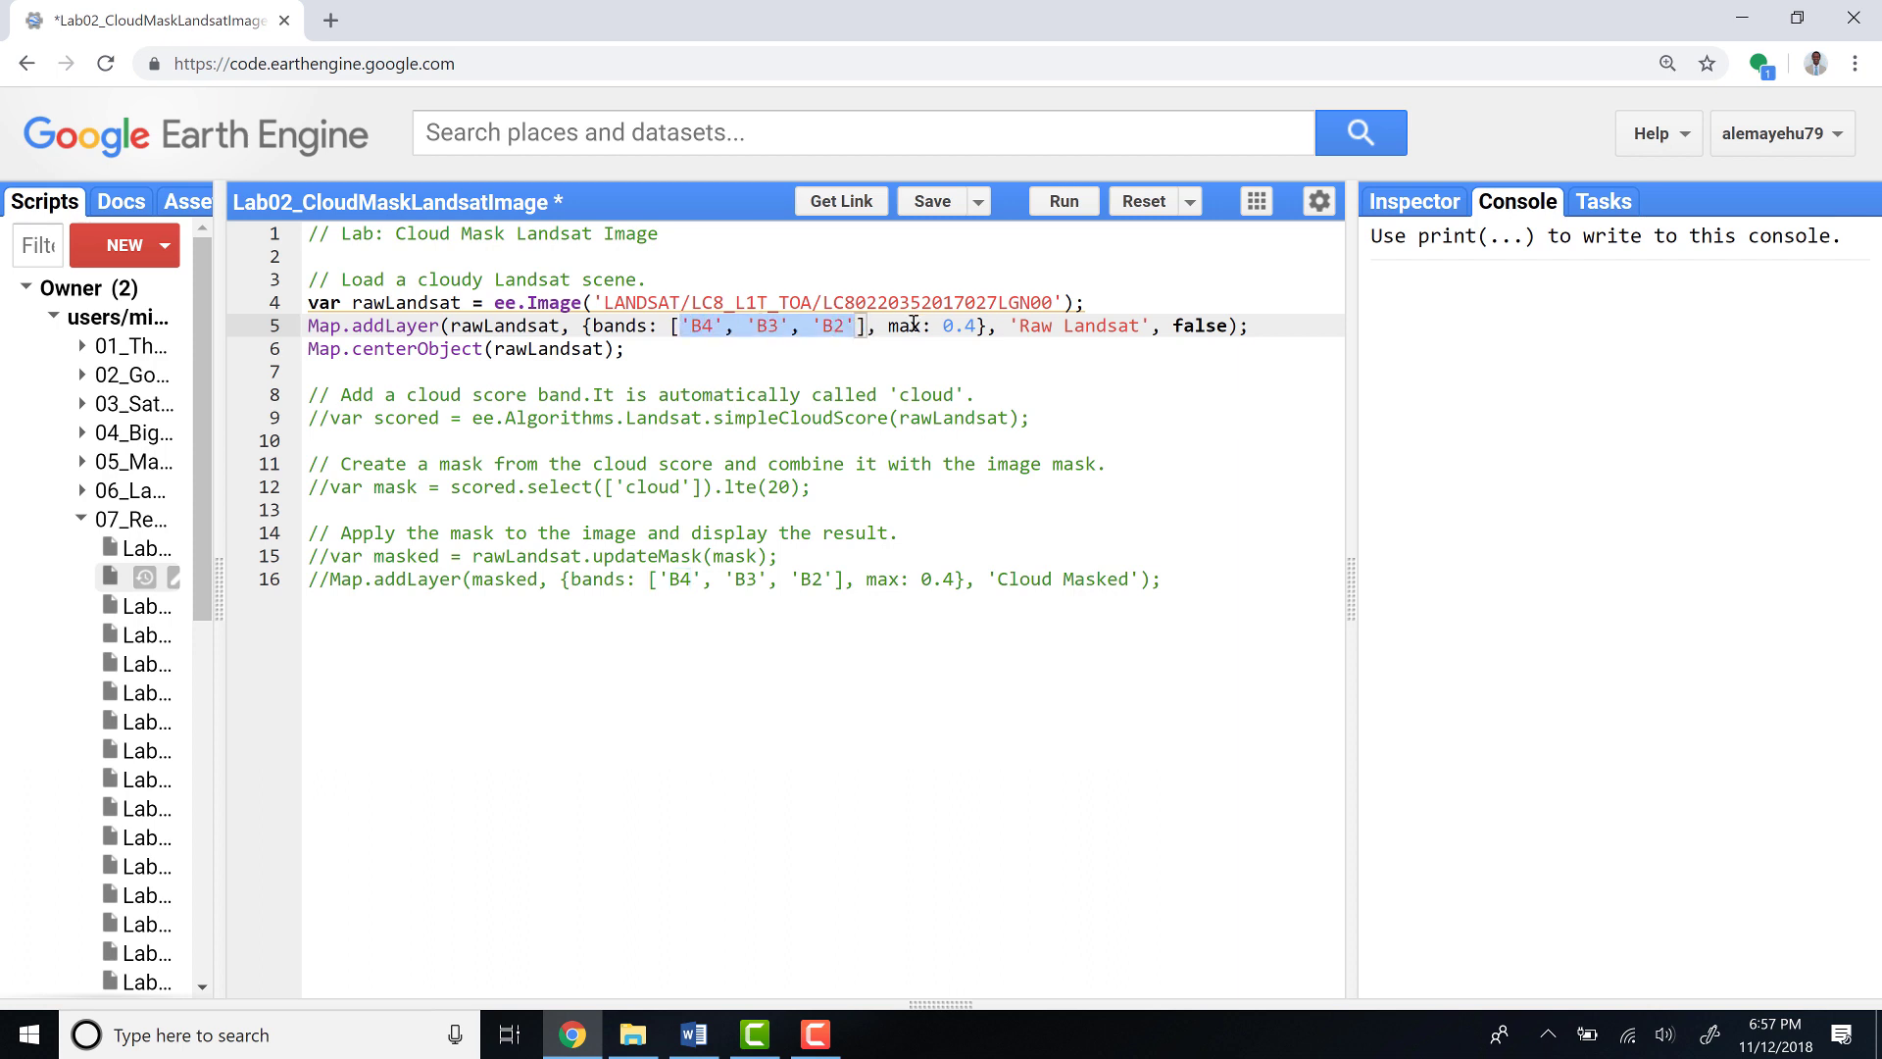
drag(880, 327, 1106, 335)
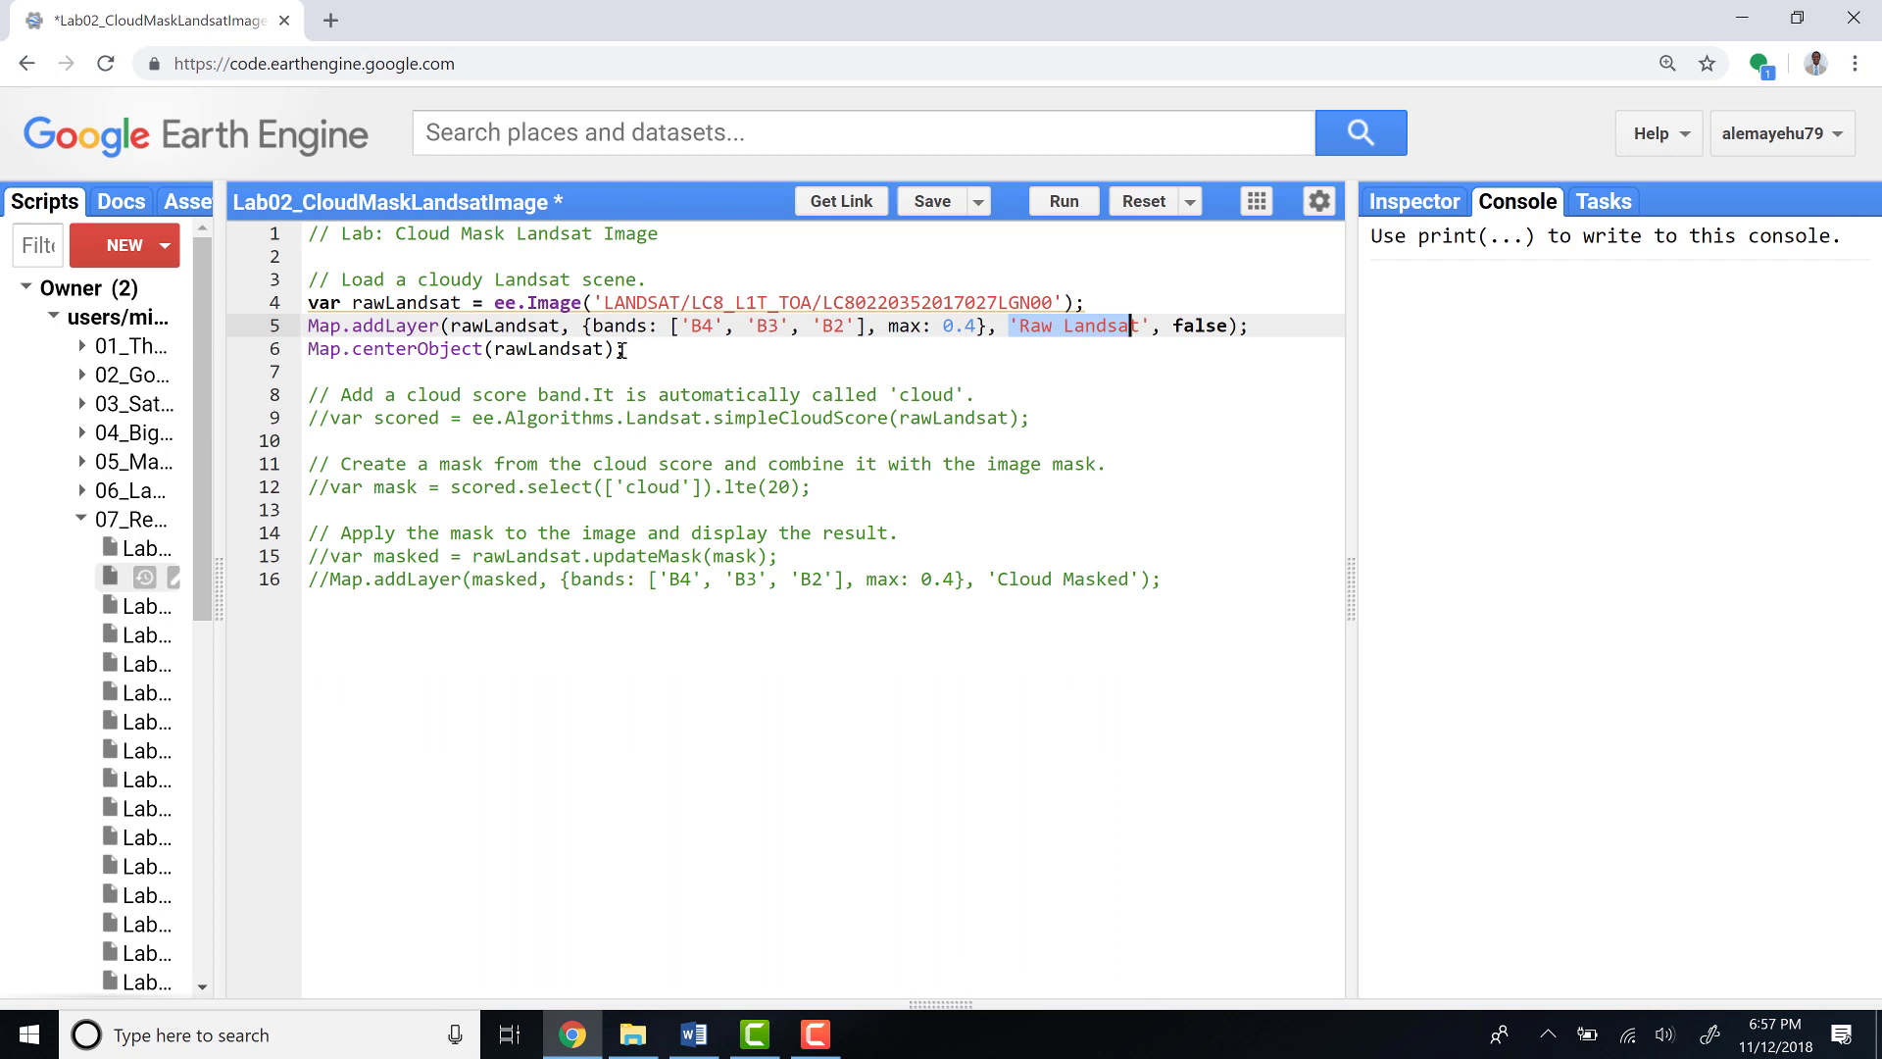
Run the script and reveal the map with the Raw Landsat layer listed
click(1059, 209)
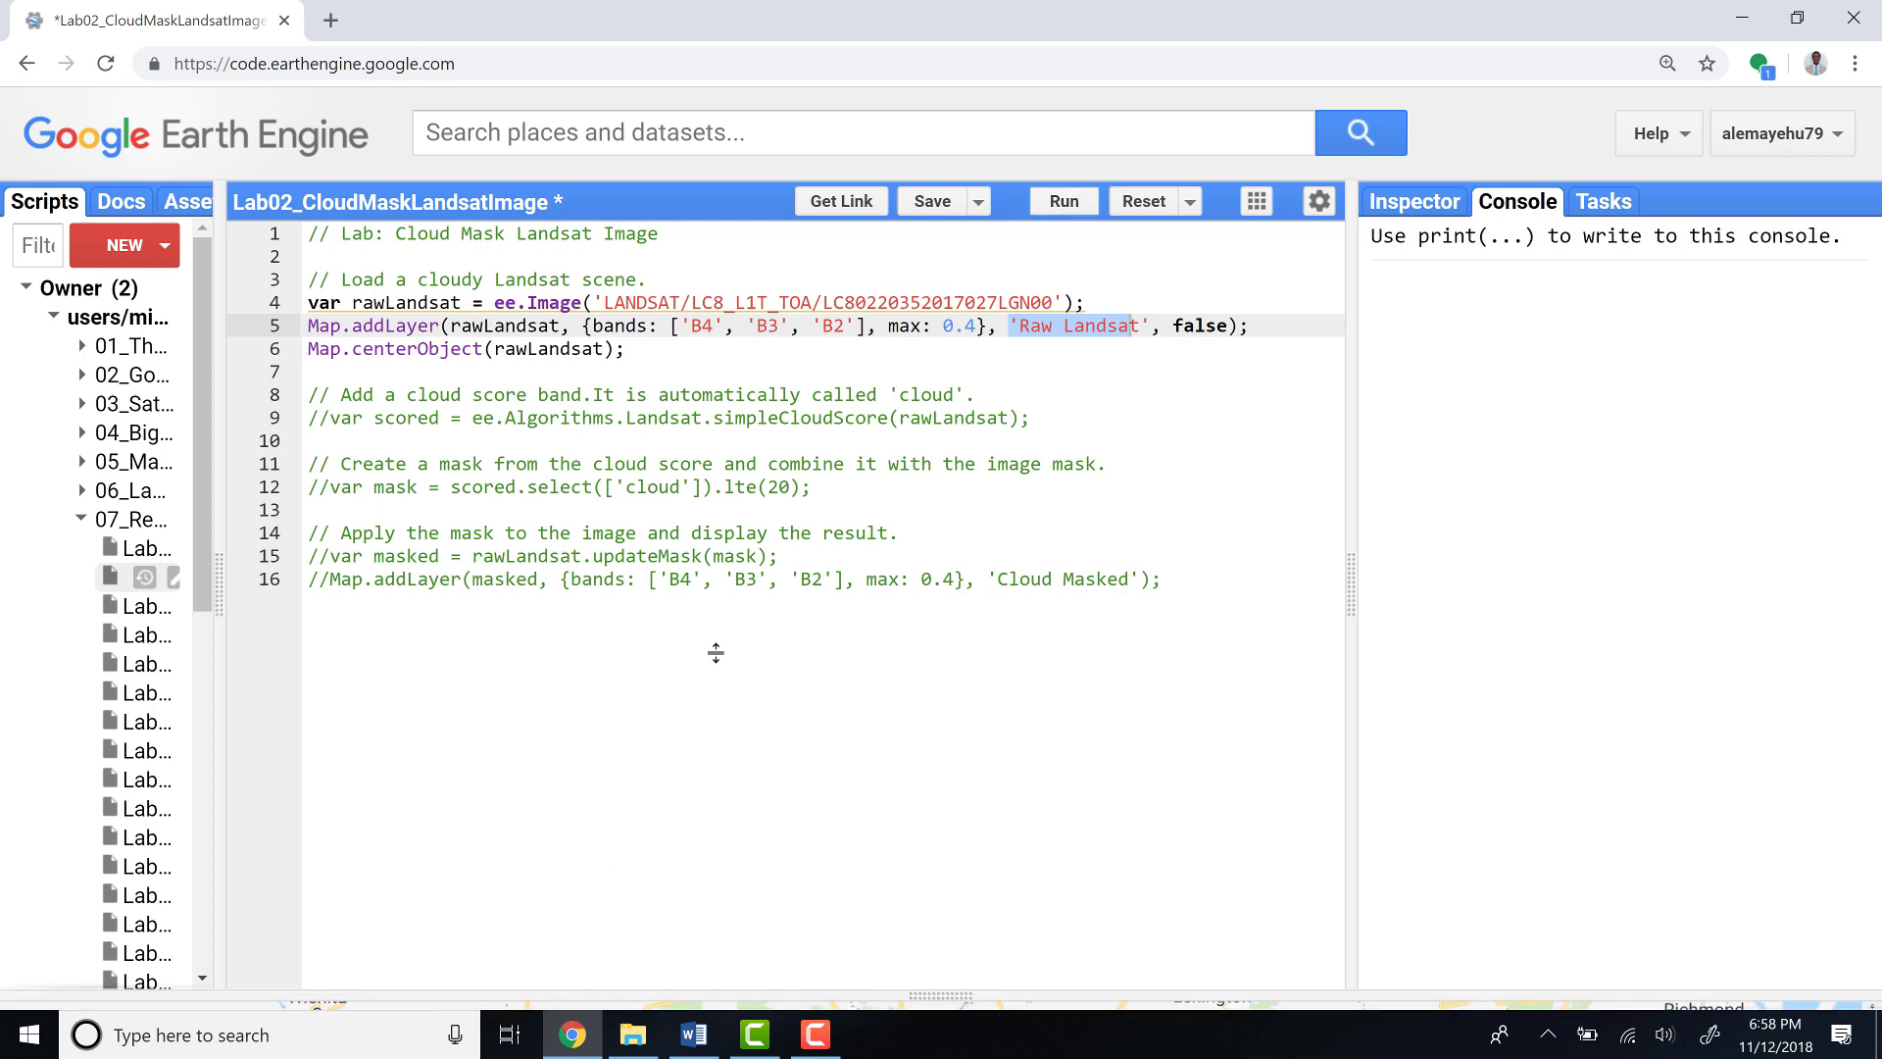
mouse_move(554, 1001)
mouse_down()
mouse_move(768, 277)
mouse_move(882, 522)
mouse_up()
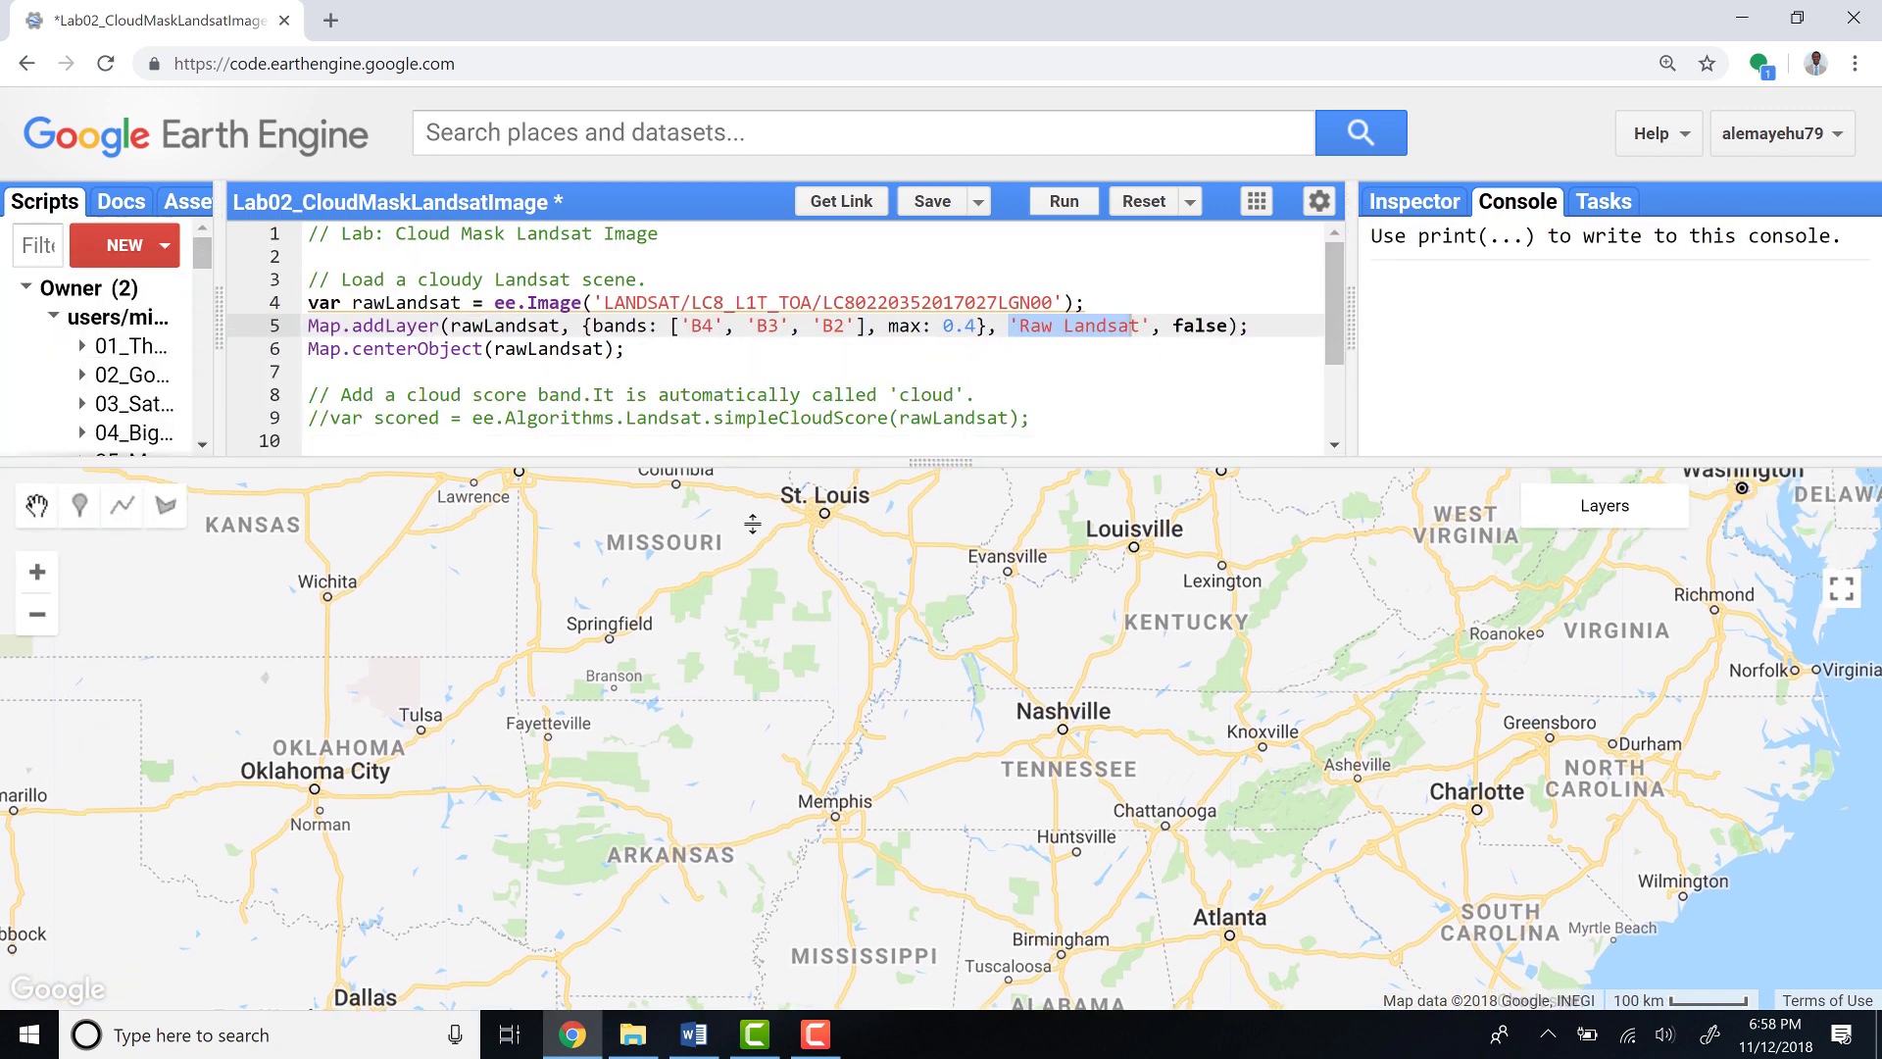
click(1065, 204)
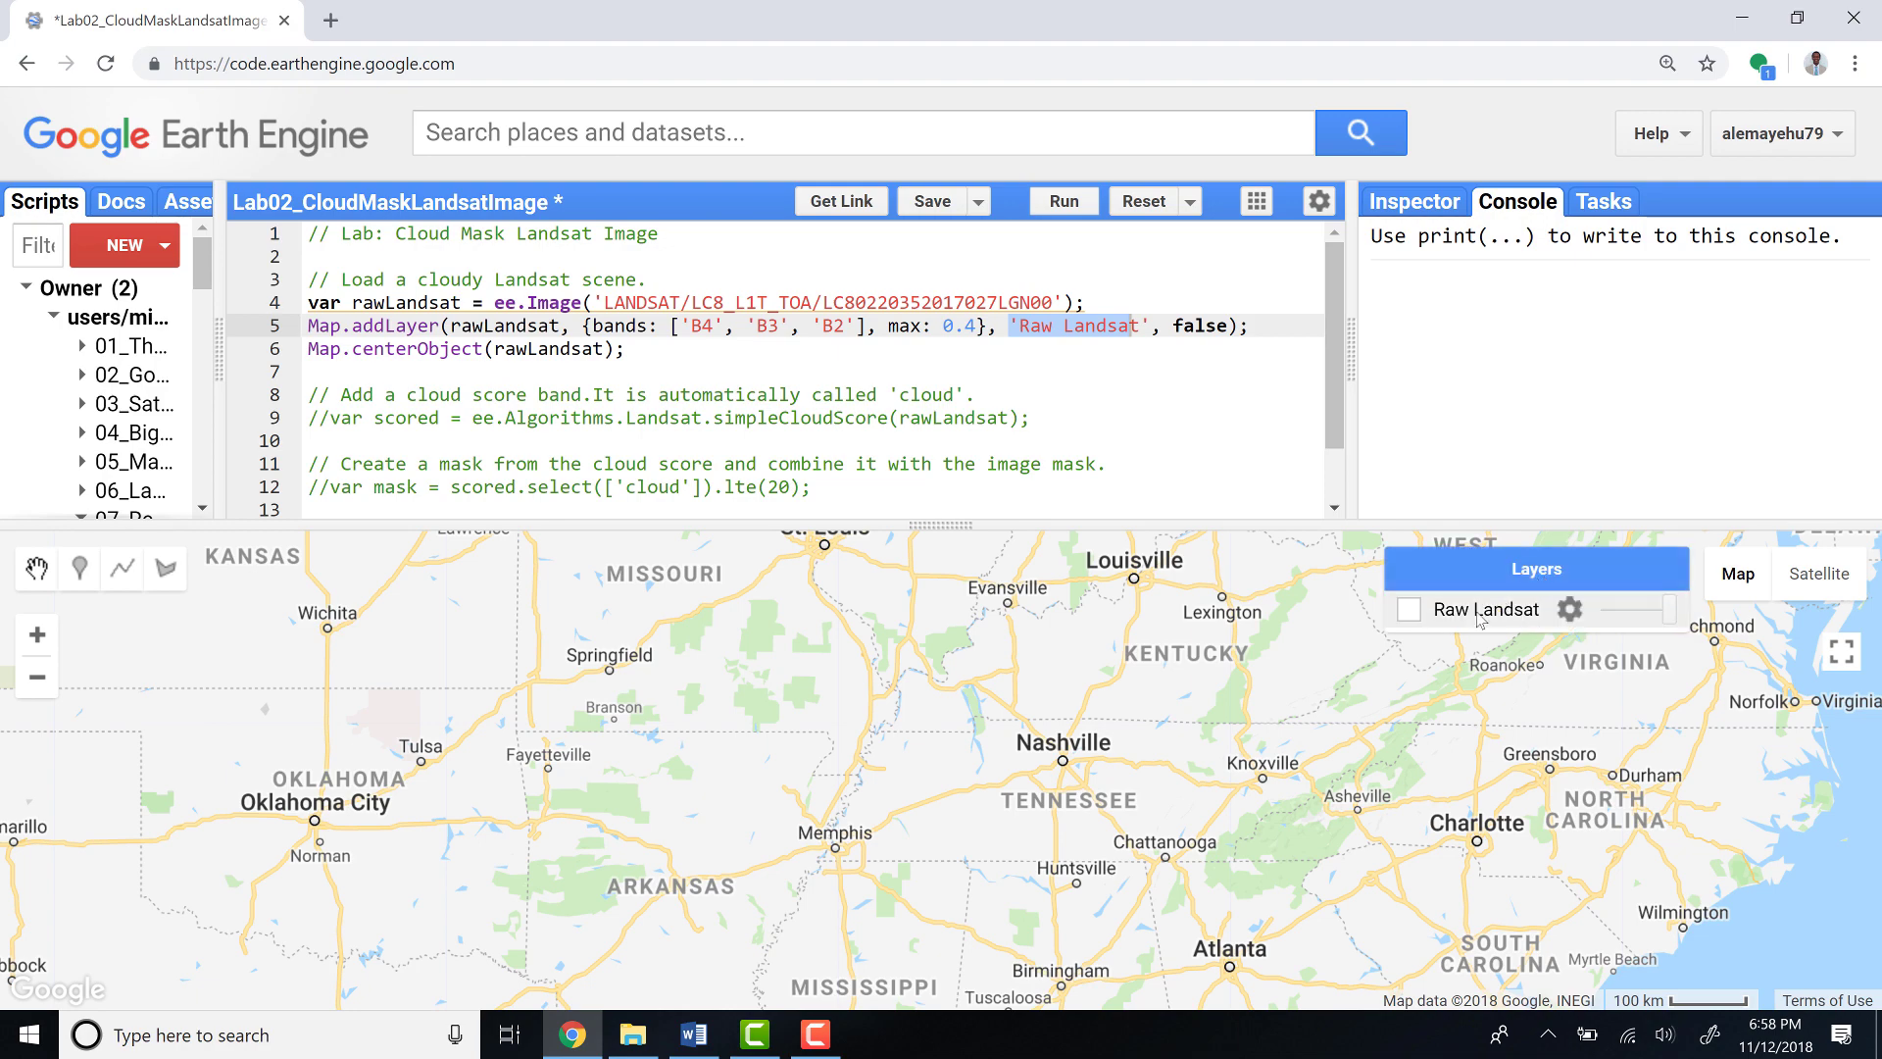
scroll(920, 790, up, 1)
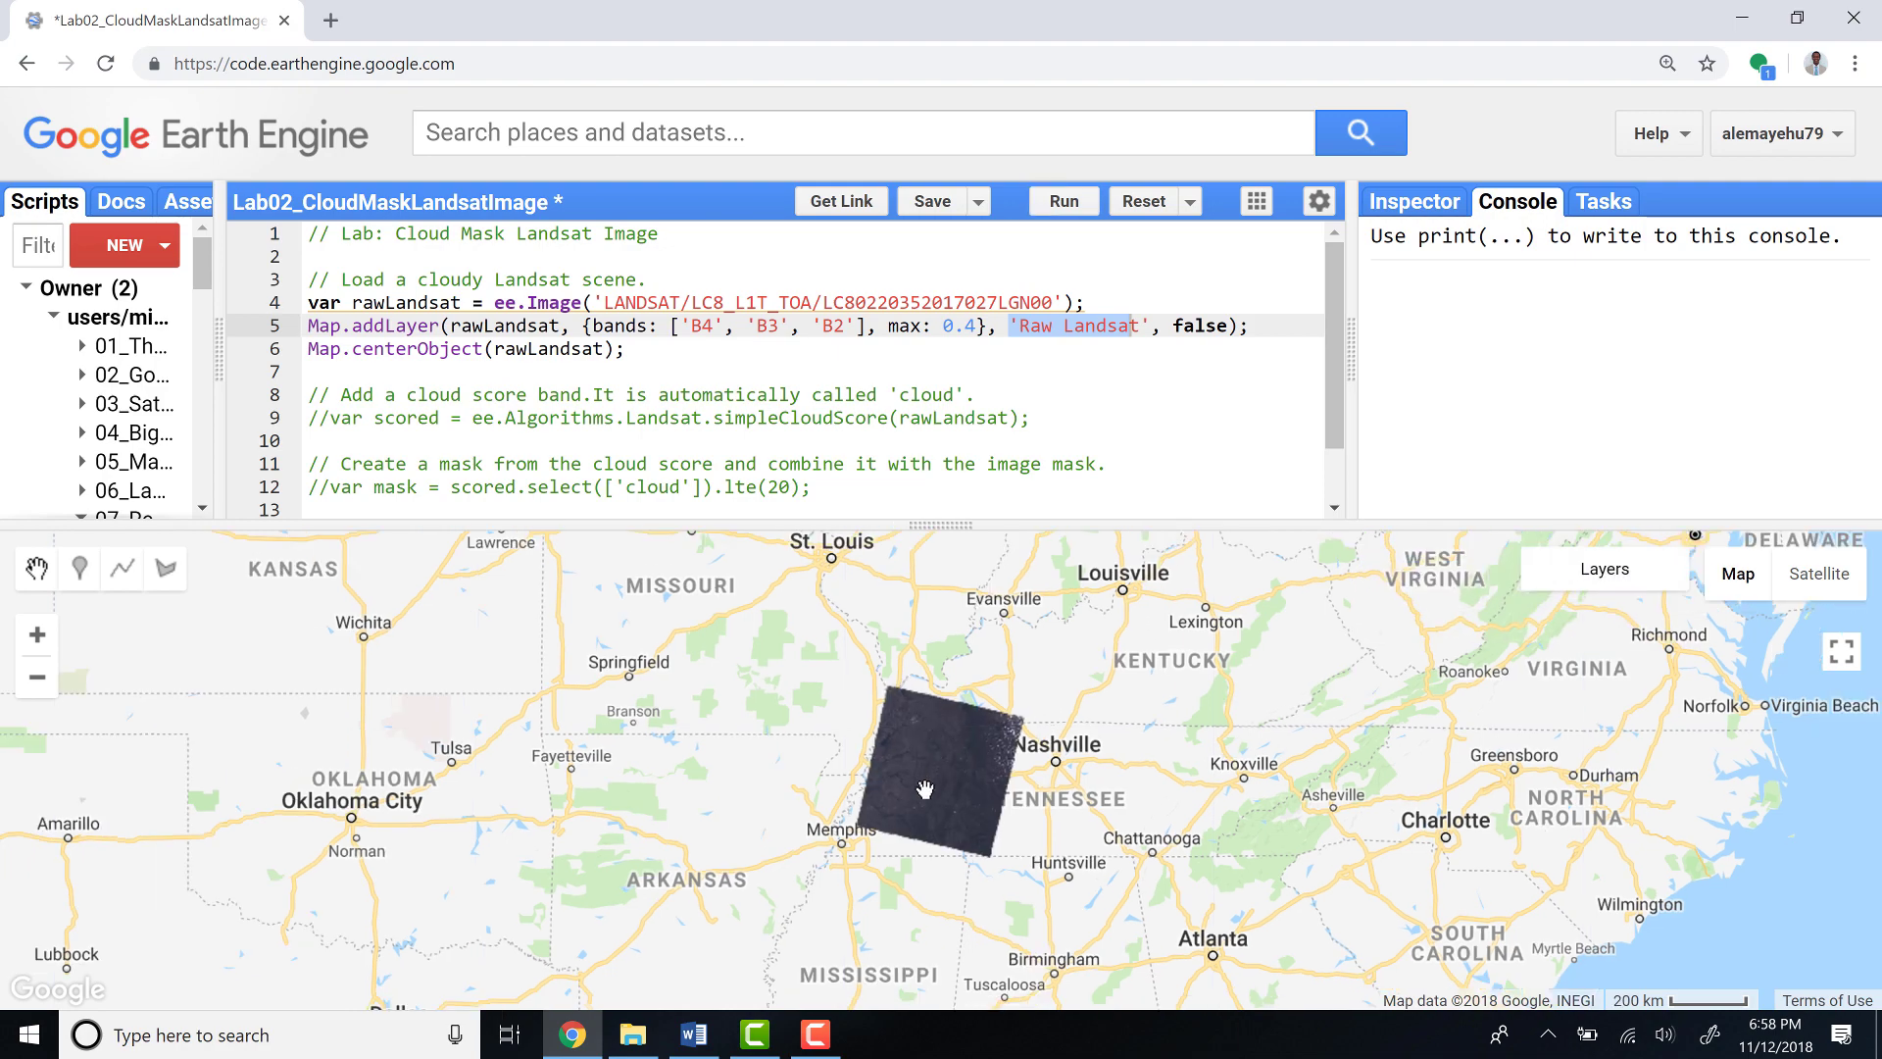
scroll(918, 789, up, 1)
scroll(922, 779, up, 1)
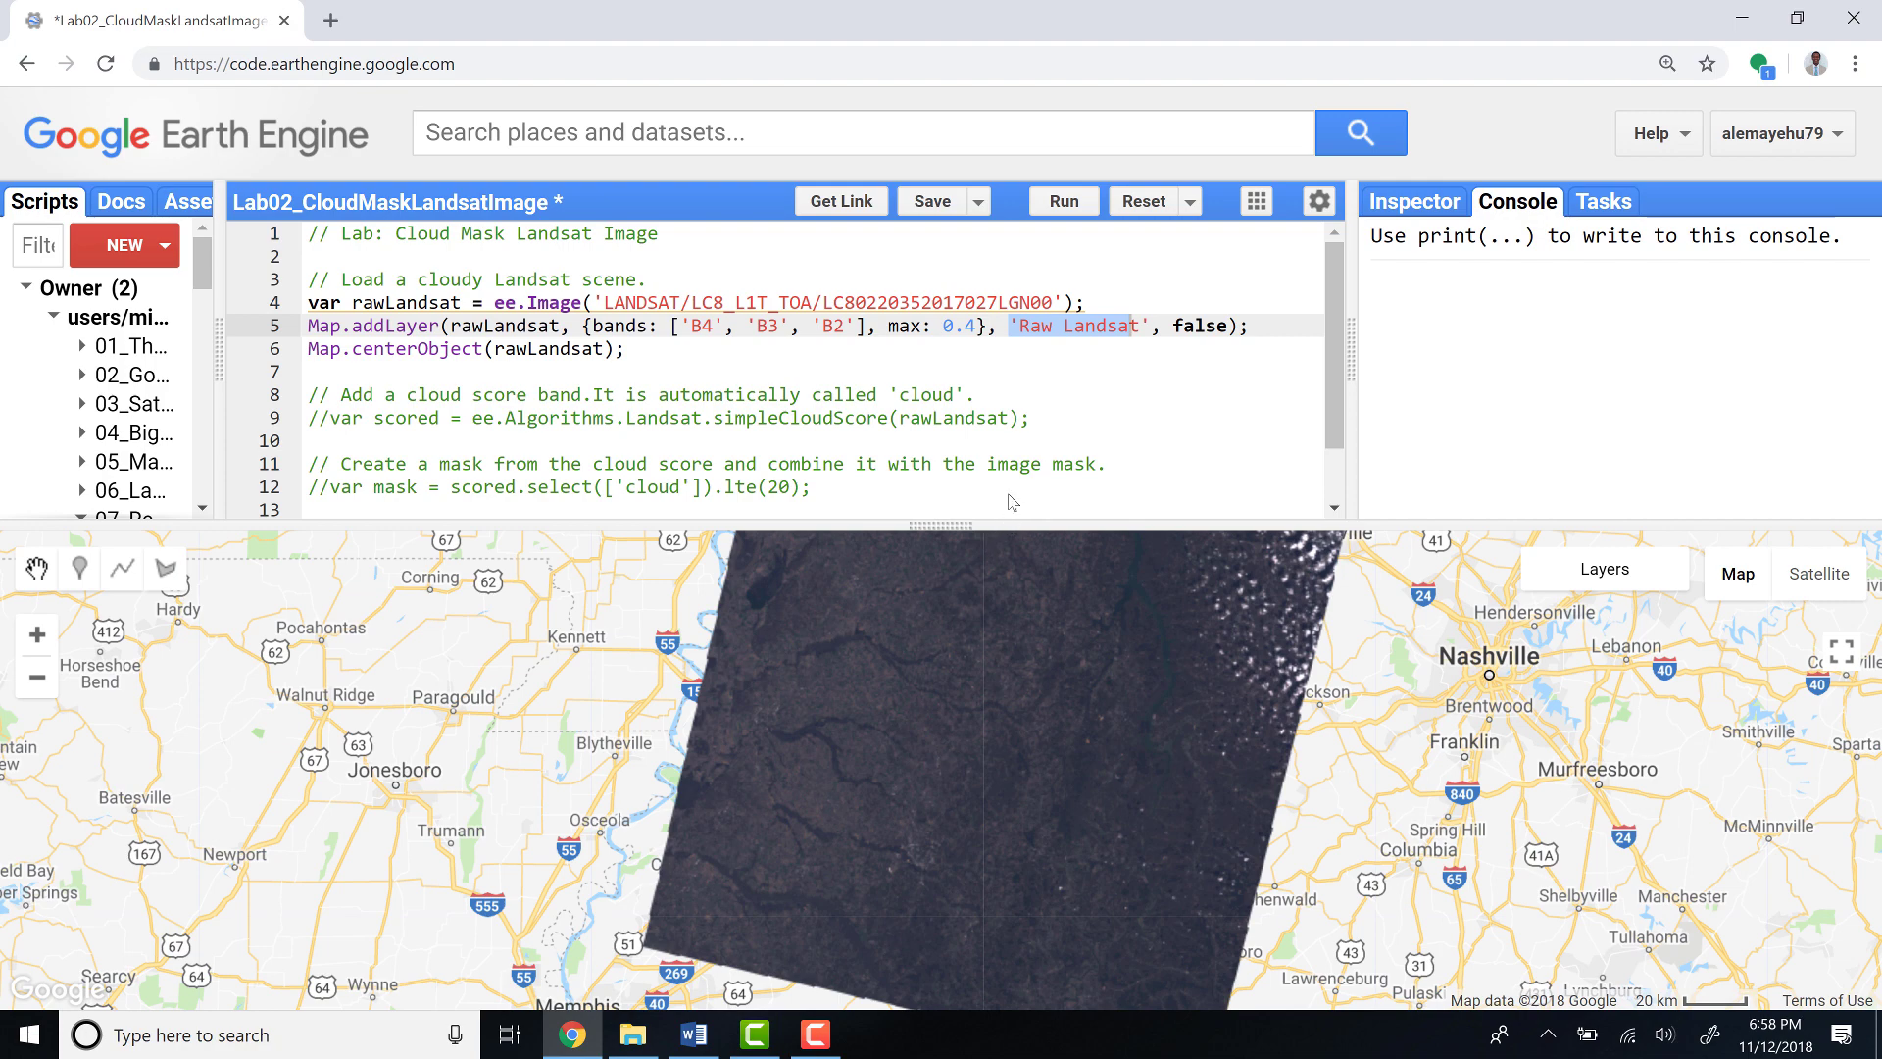
Enlarge the map panel and pan across the cloudy farmland in the Landsat scene
drag(1010, 525, 986, 352)
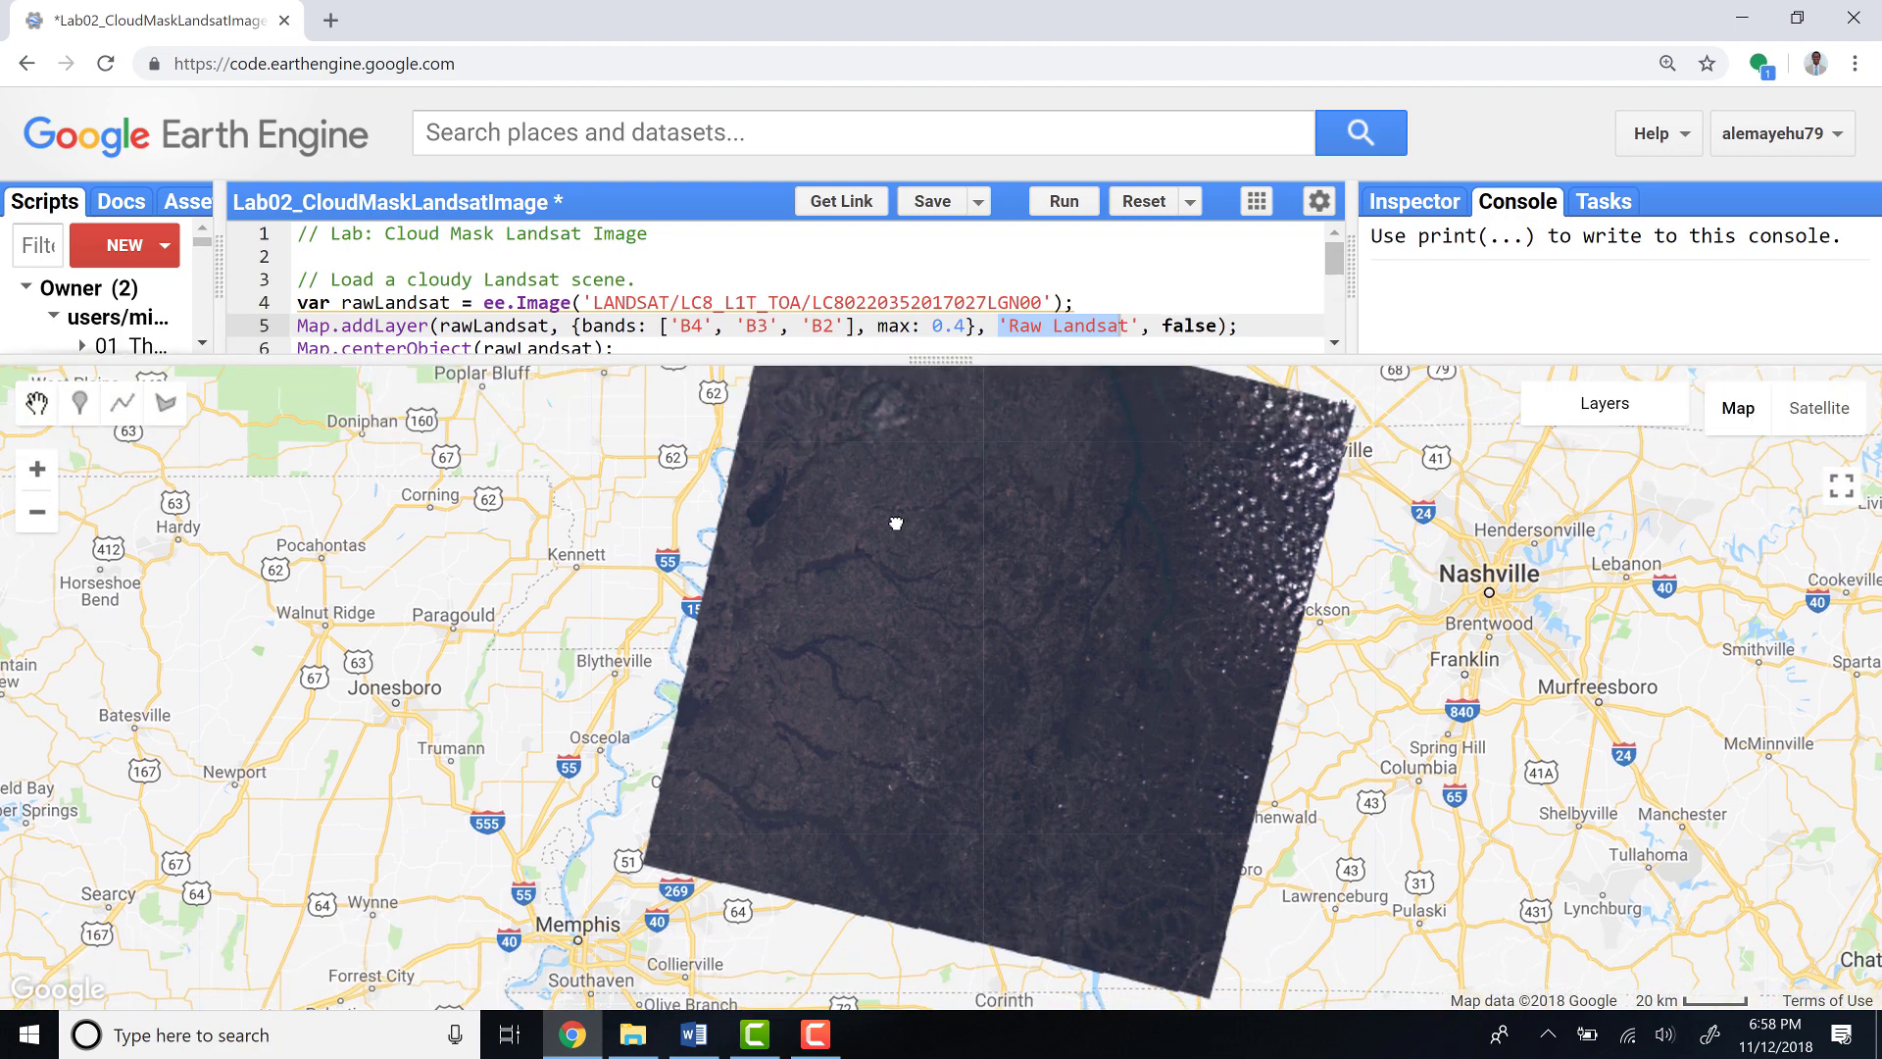
drag(896, 526, 723, 577)
scroll(735, 589, up, 1)
scroll(764, 618, up, 1)
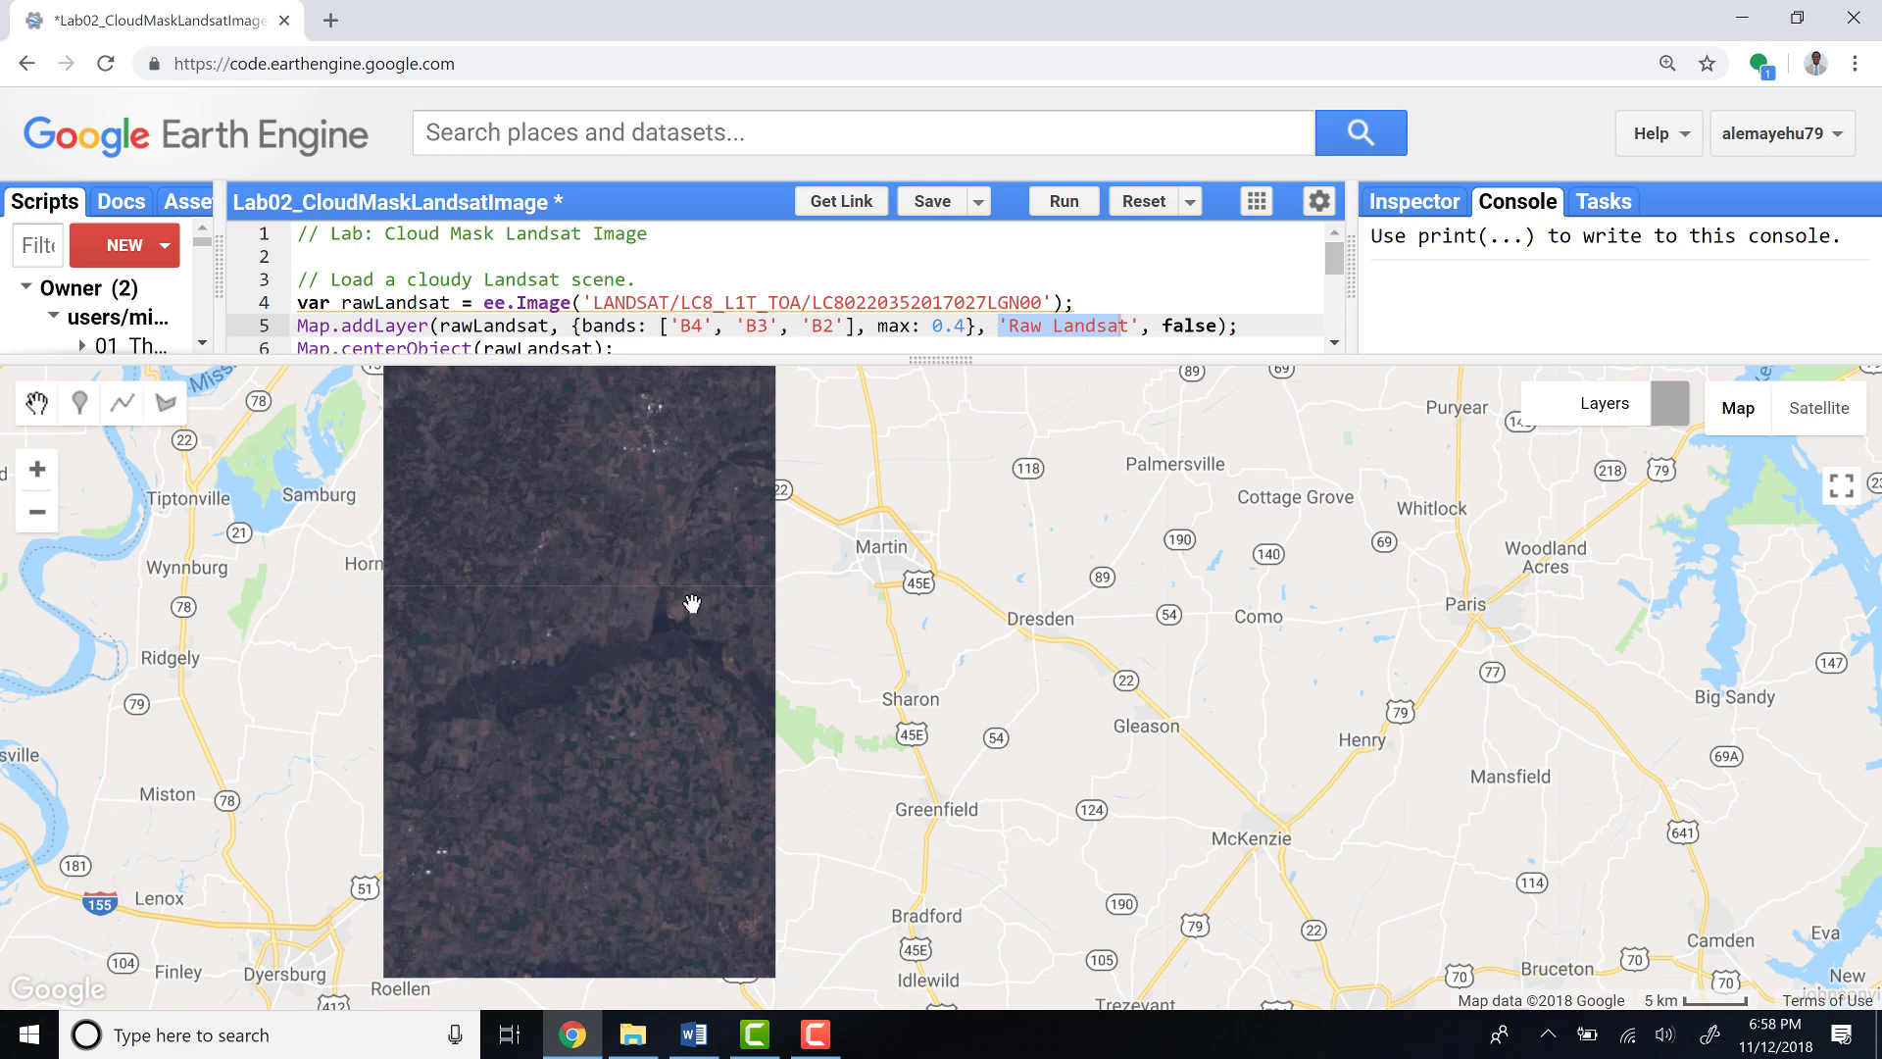
scroll(669, 609, up, 1)
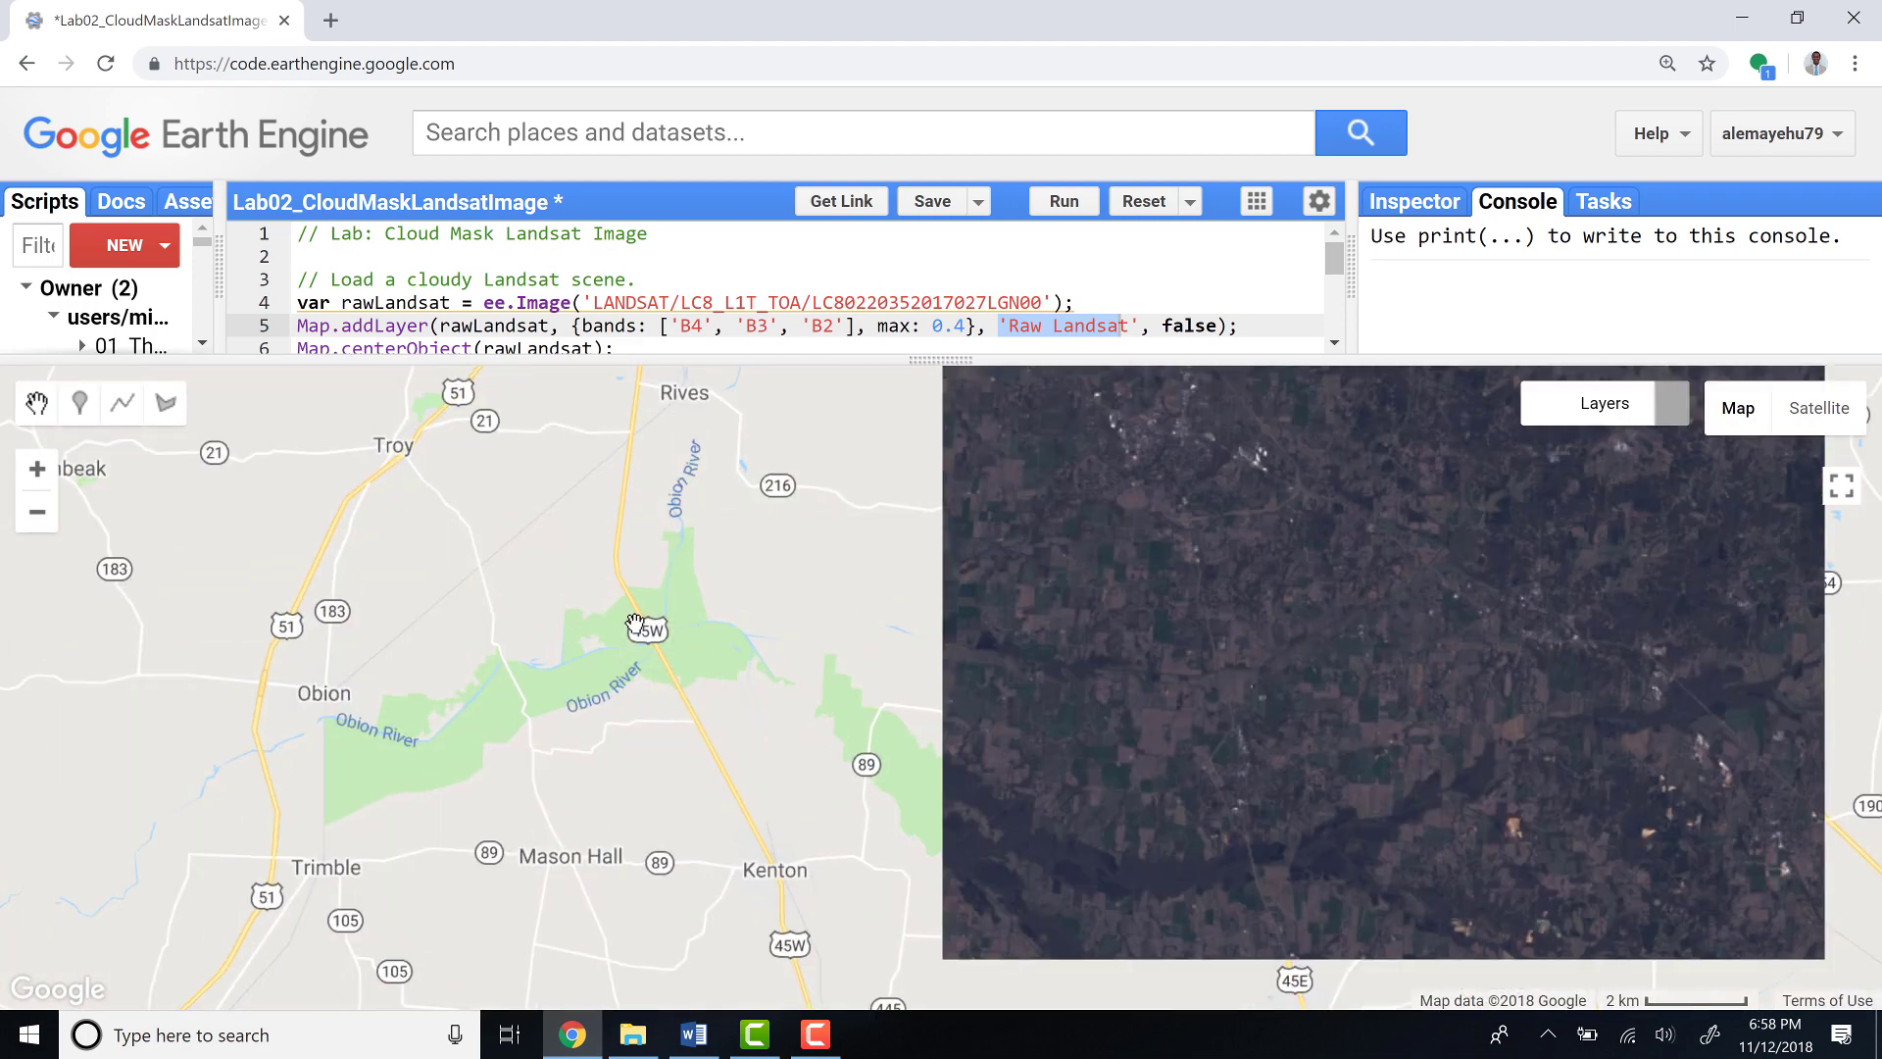
scroll(675, 643, up, 1)
scroll(651, 647, up, 1)
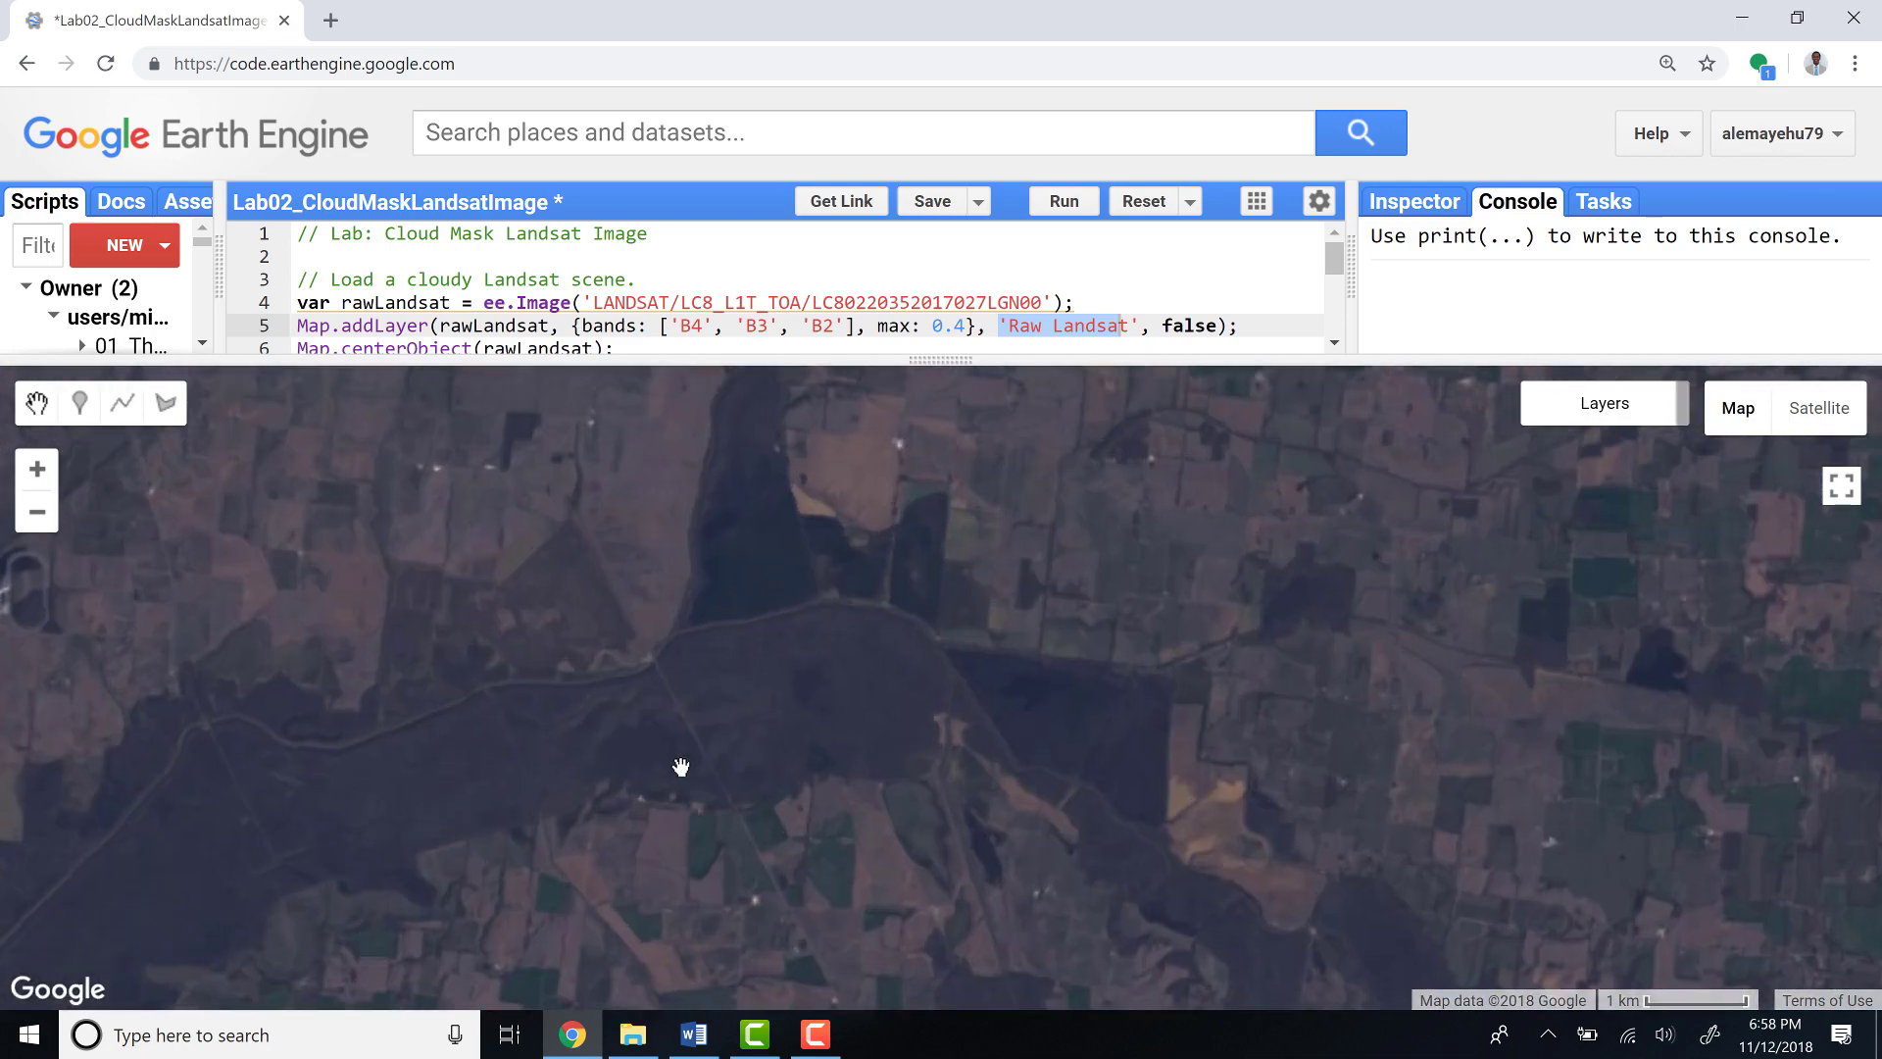
mouse_move(681, 766)
mouse_down()
mouse_move(642, 639)
mouse_move(786, 618)
mouse_up()
drag(1156, 777, 1183, 609)
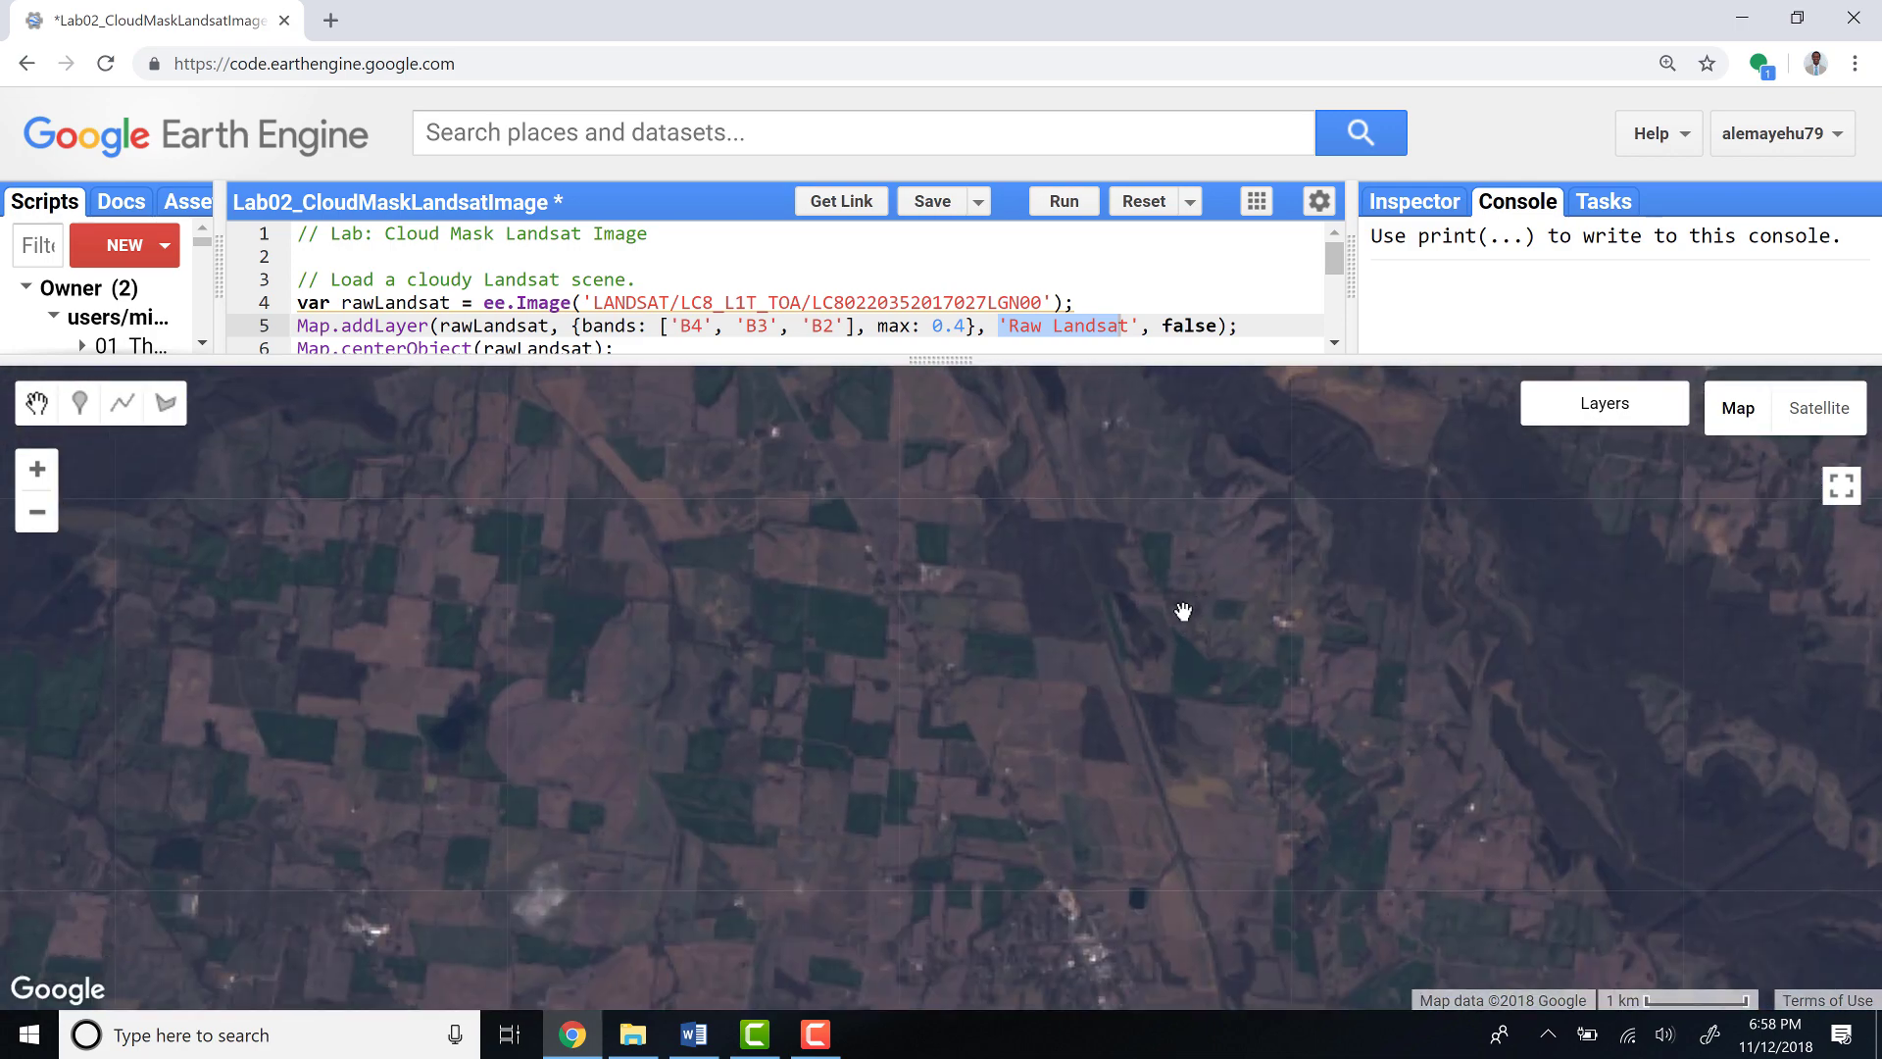
drag(792, 806, 832, 644)
scroll(852, 653, down, 2)
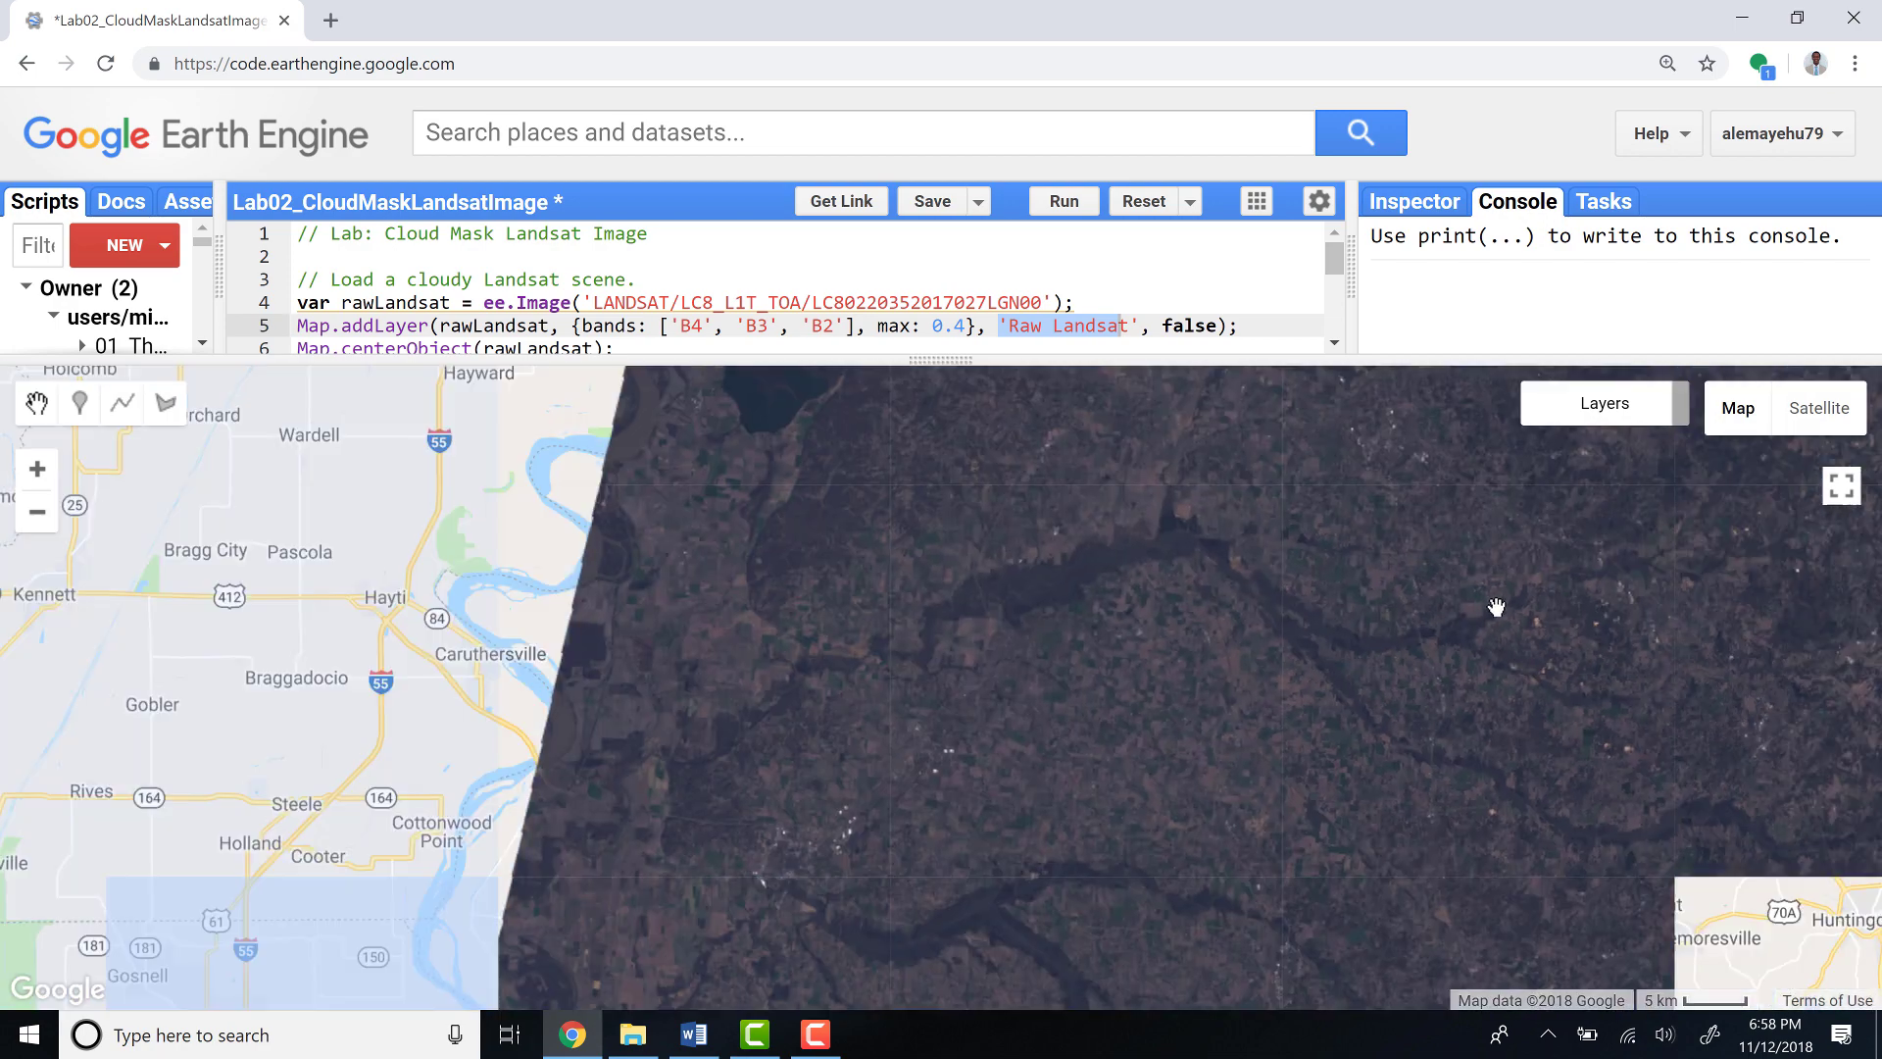
Pan to the scene's western edge, then enlarge the code editor to show all sixteen lines
drag(1492, 609, 1083, 601)
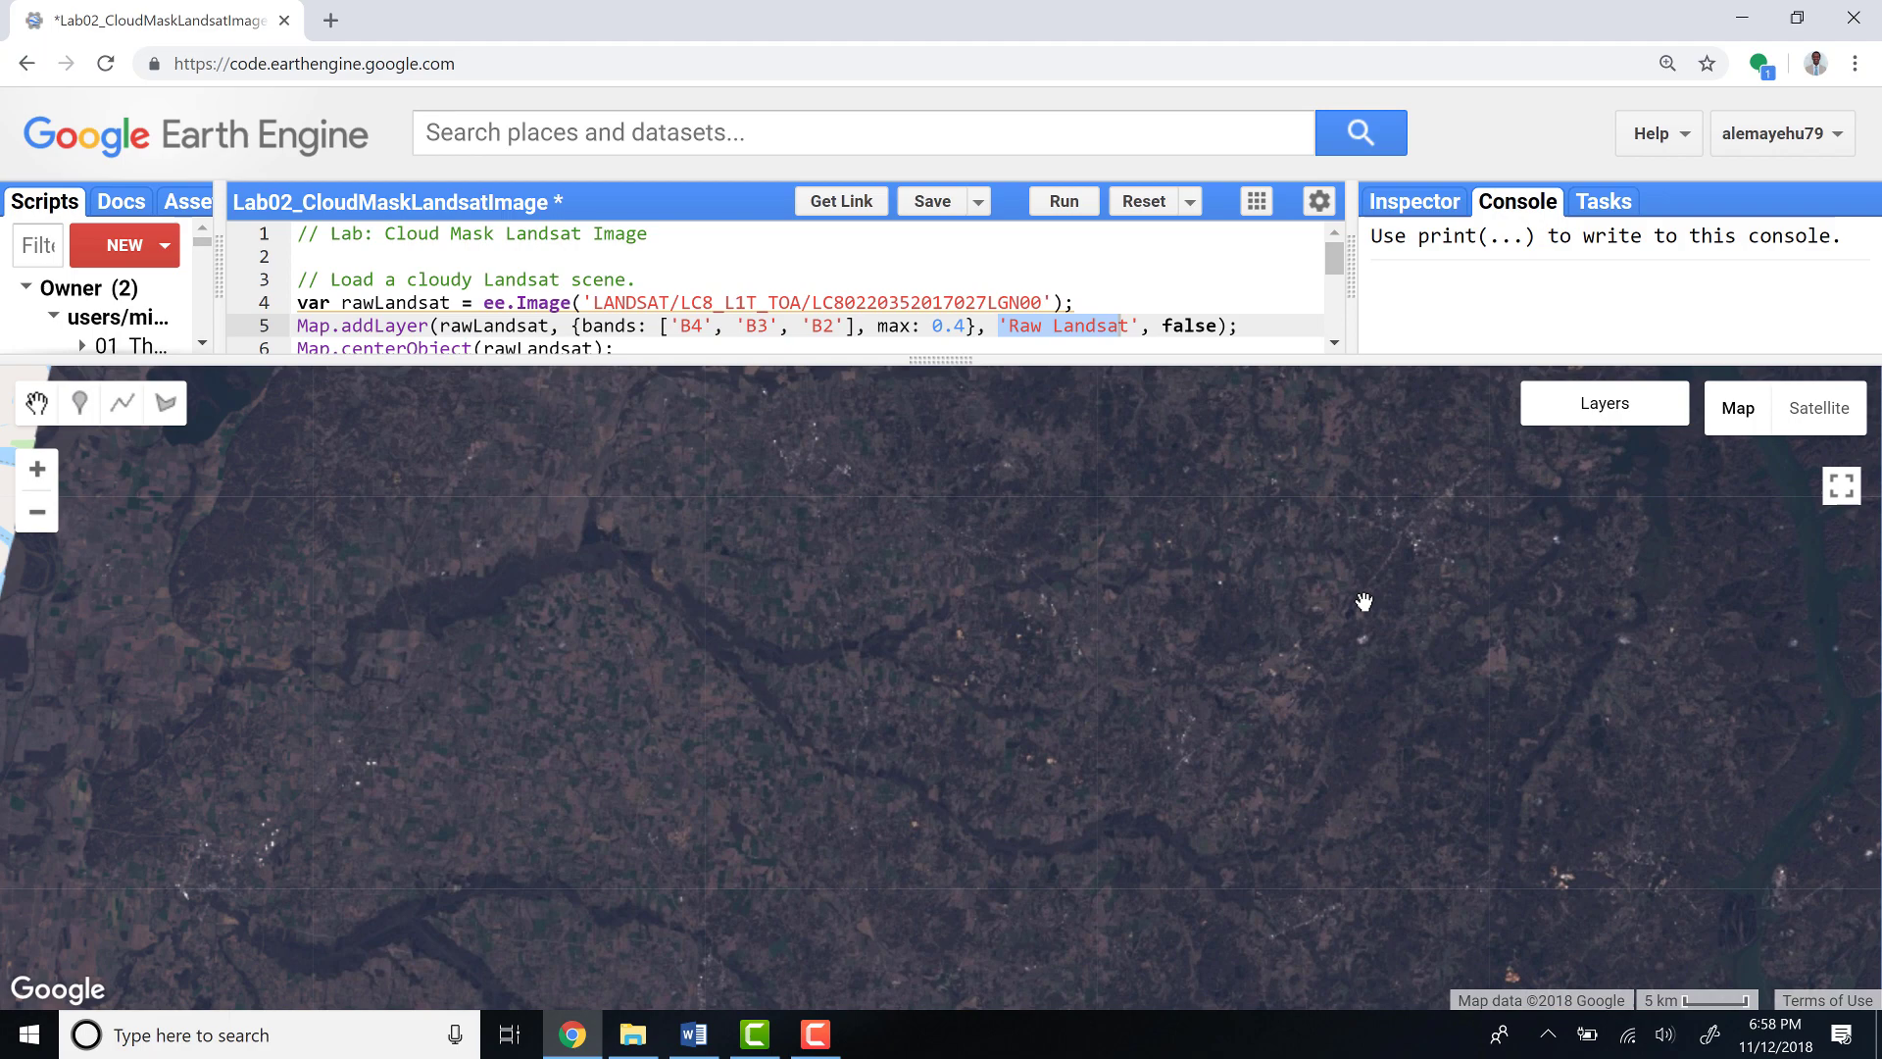
scroll(1357, 605, down, 2)
drag(1484, 579, 1260, 623)
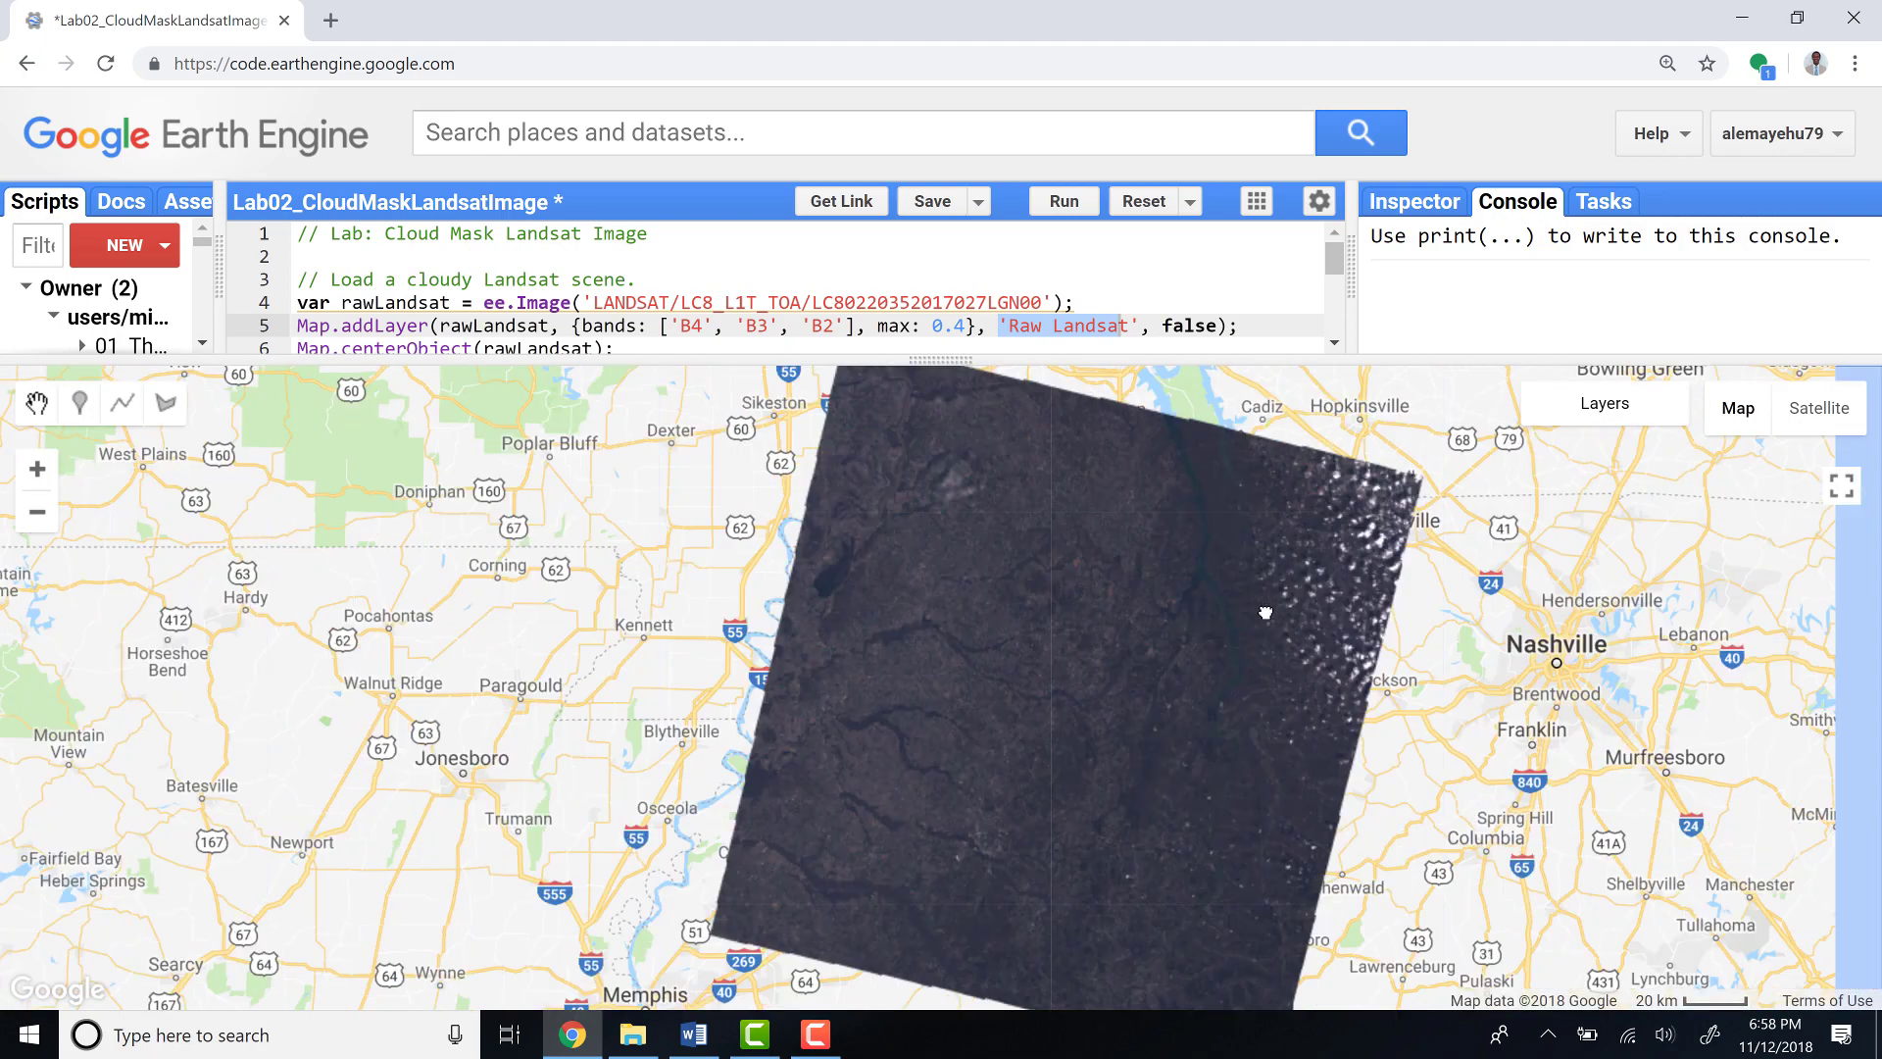
scroll(1260, 622, up, 1)
scroll(1188, 550, up, 2)
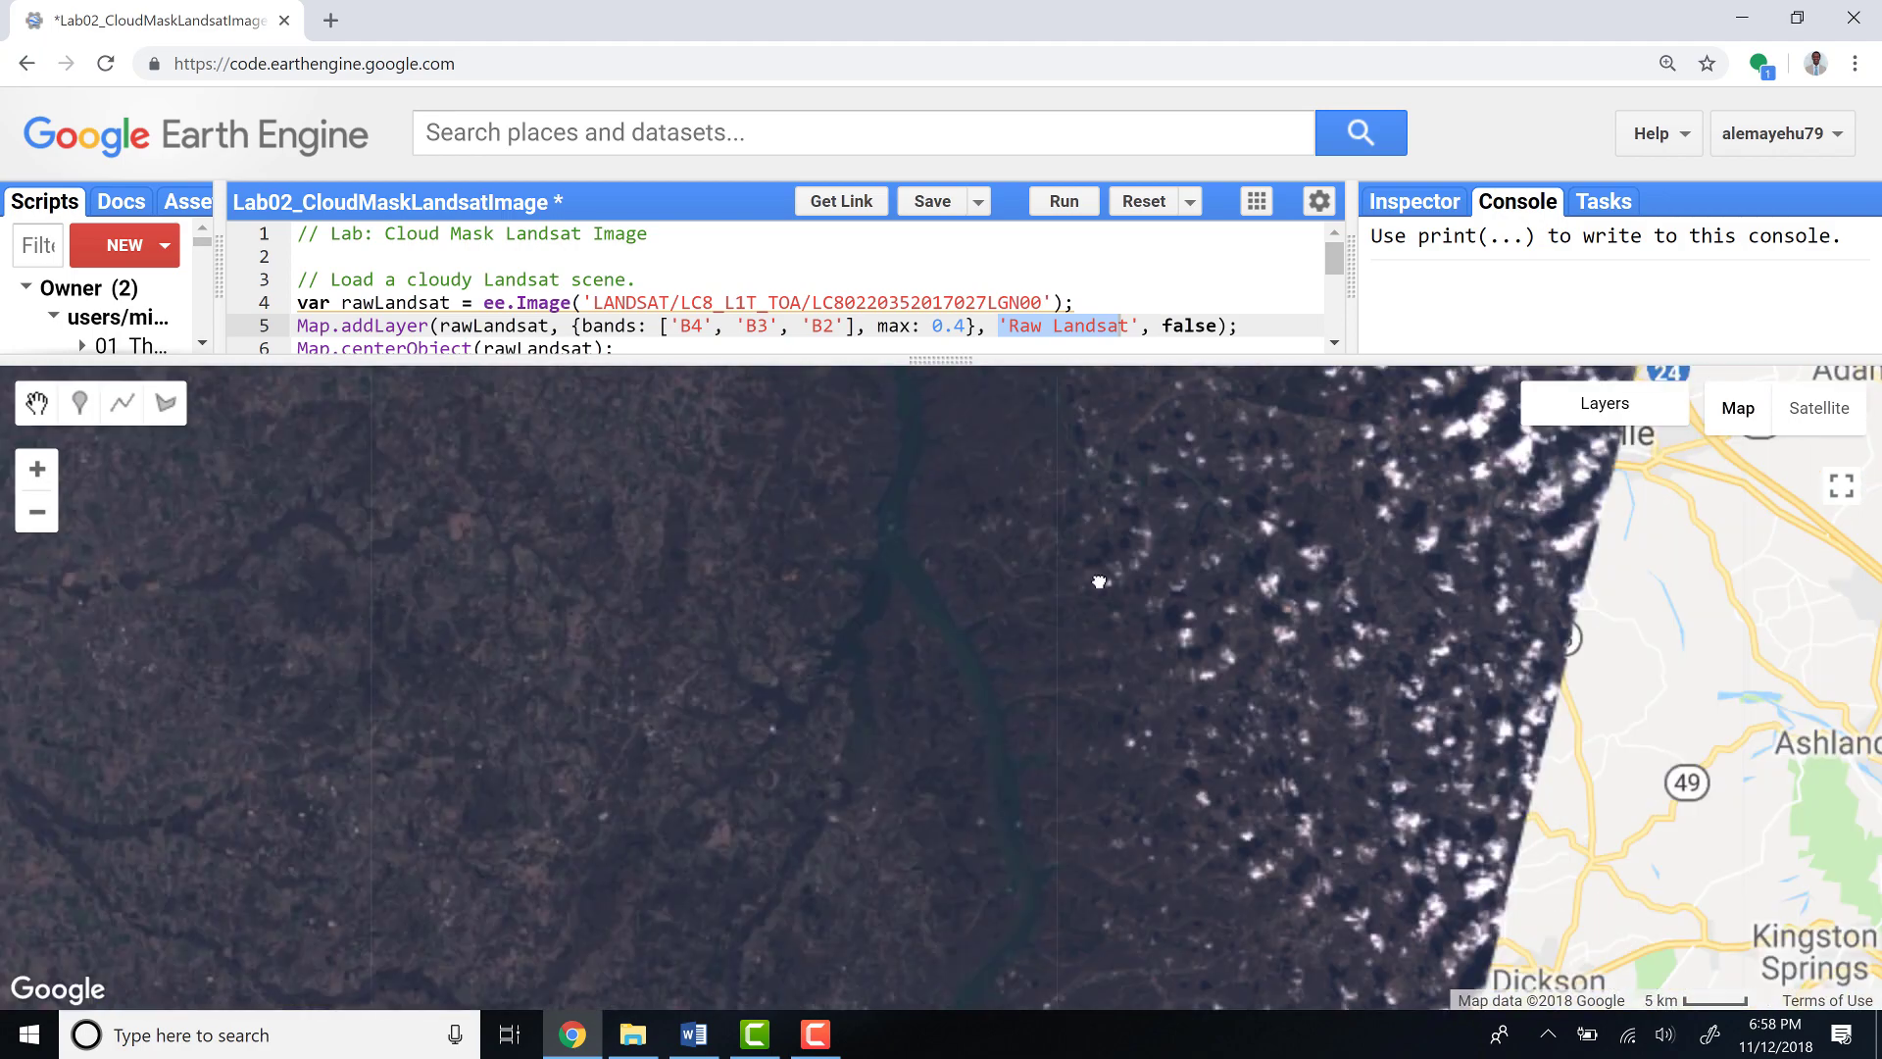
scroll(1162, 555, down, 2)
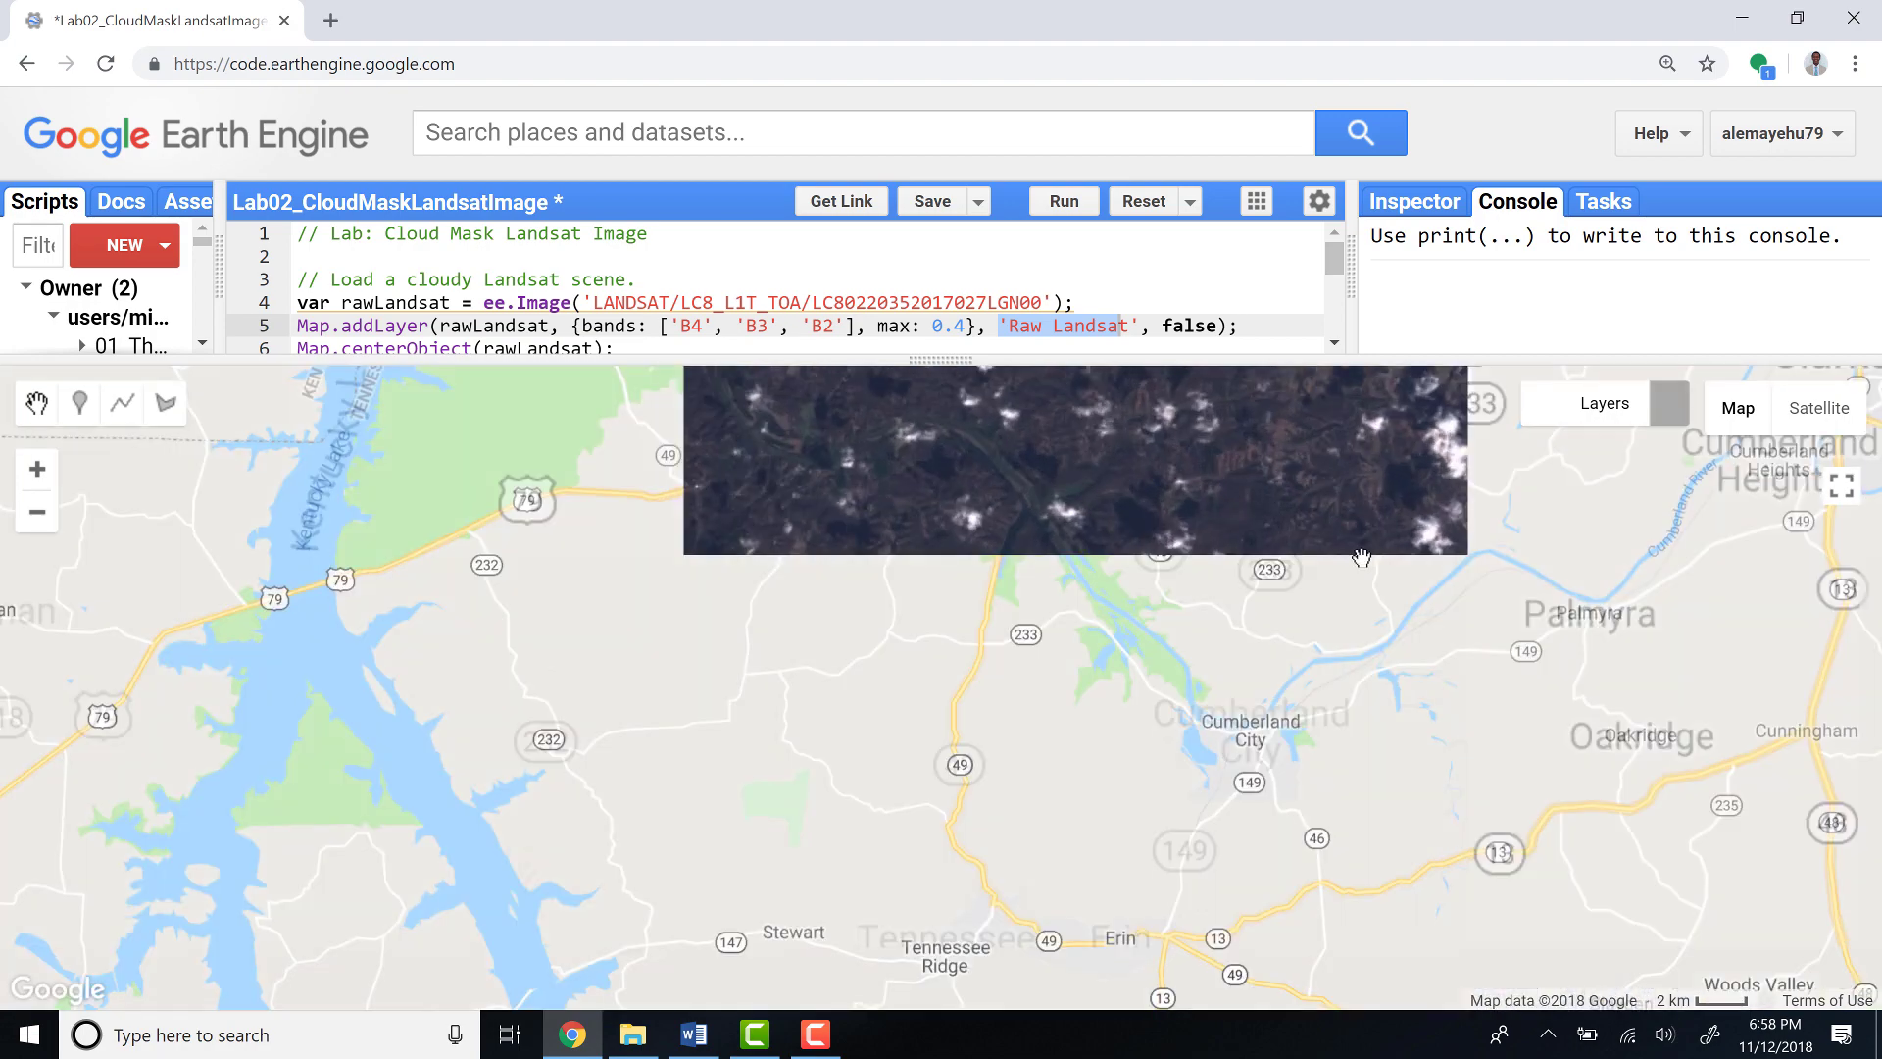
scroll(1181, 550, up, 2)
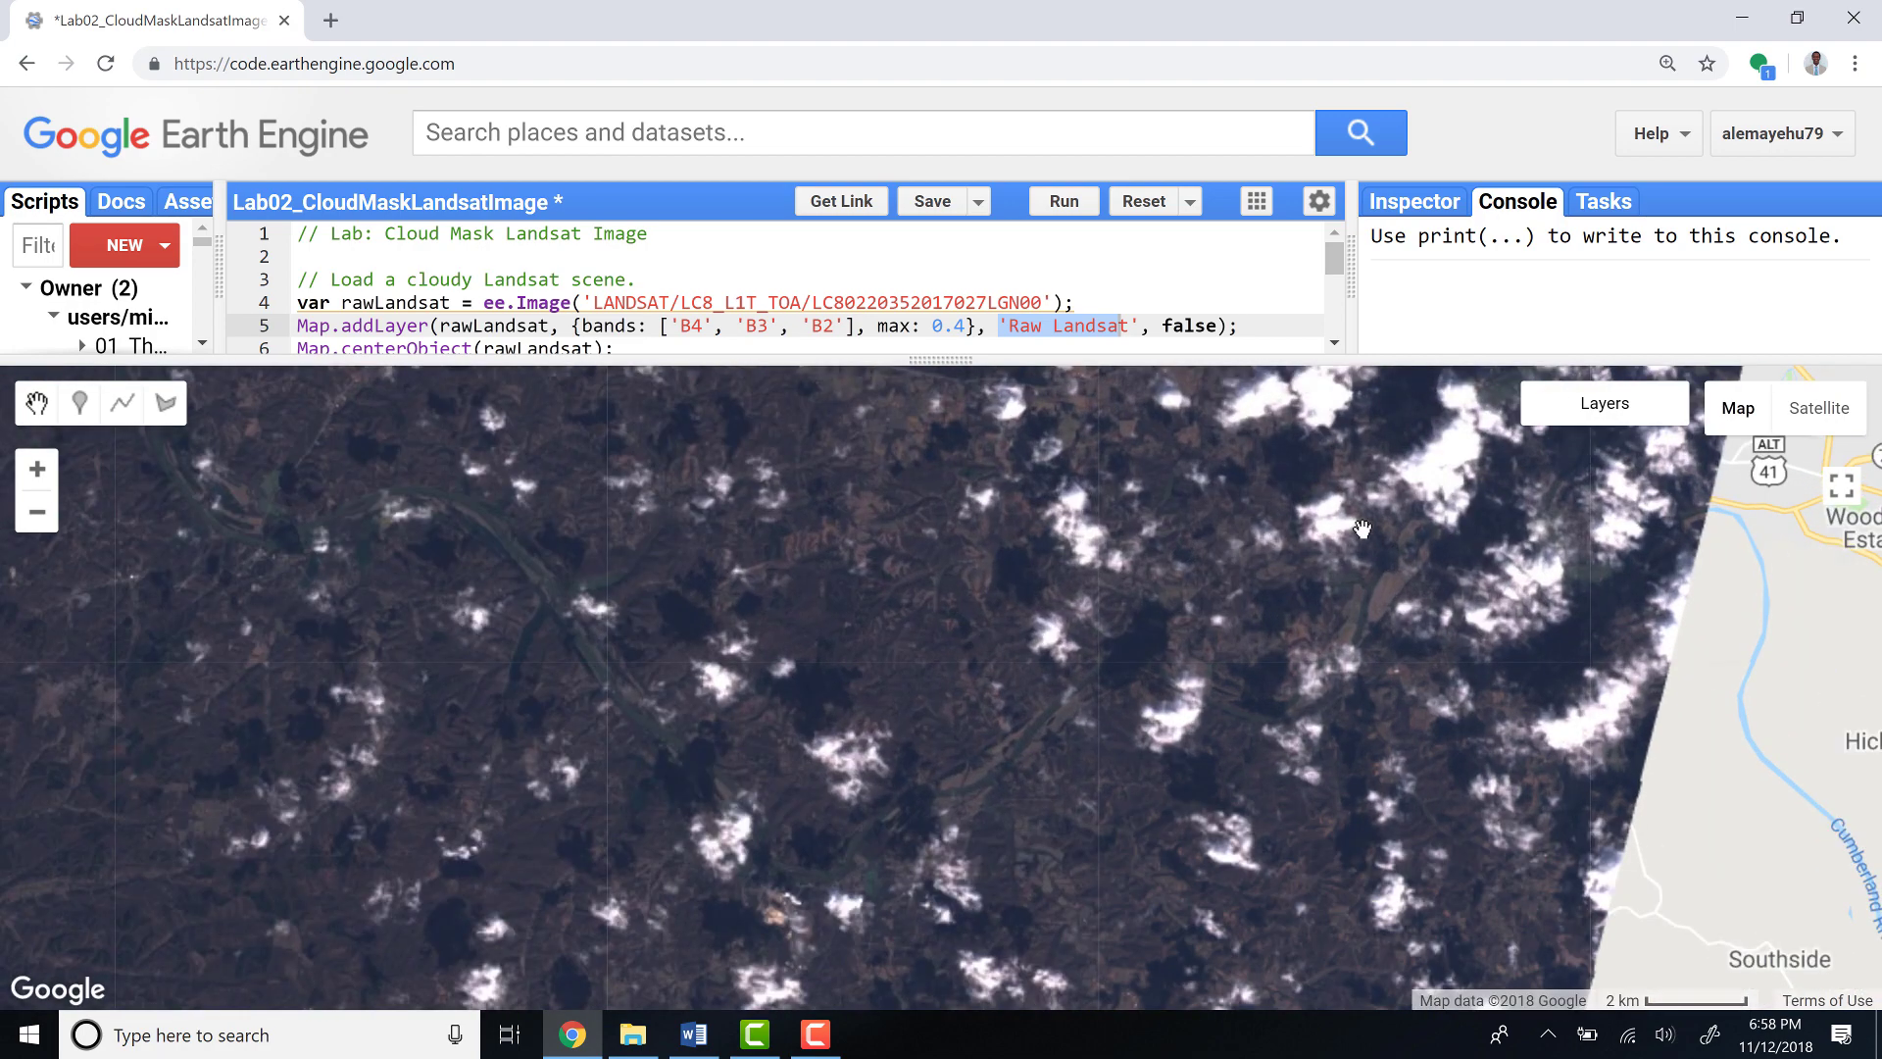
scroll(1173, 566, up, 1)
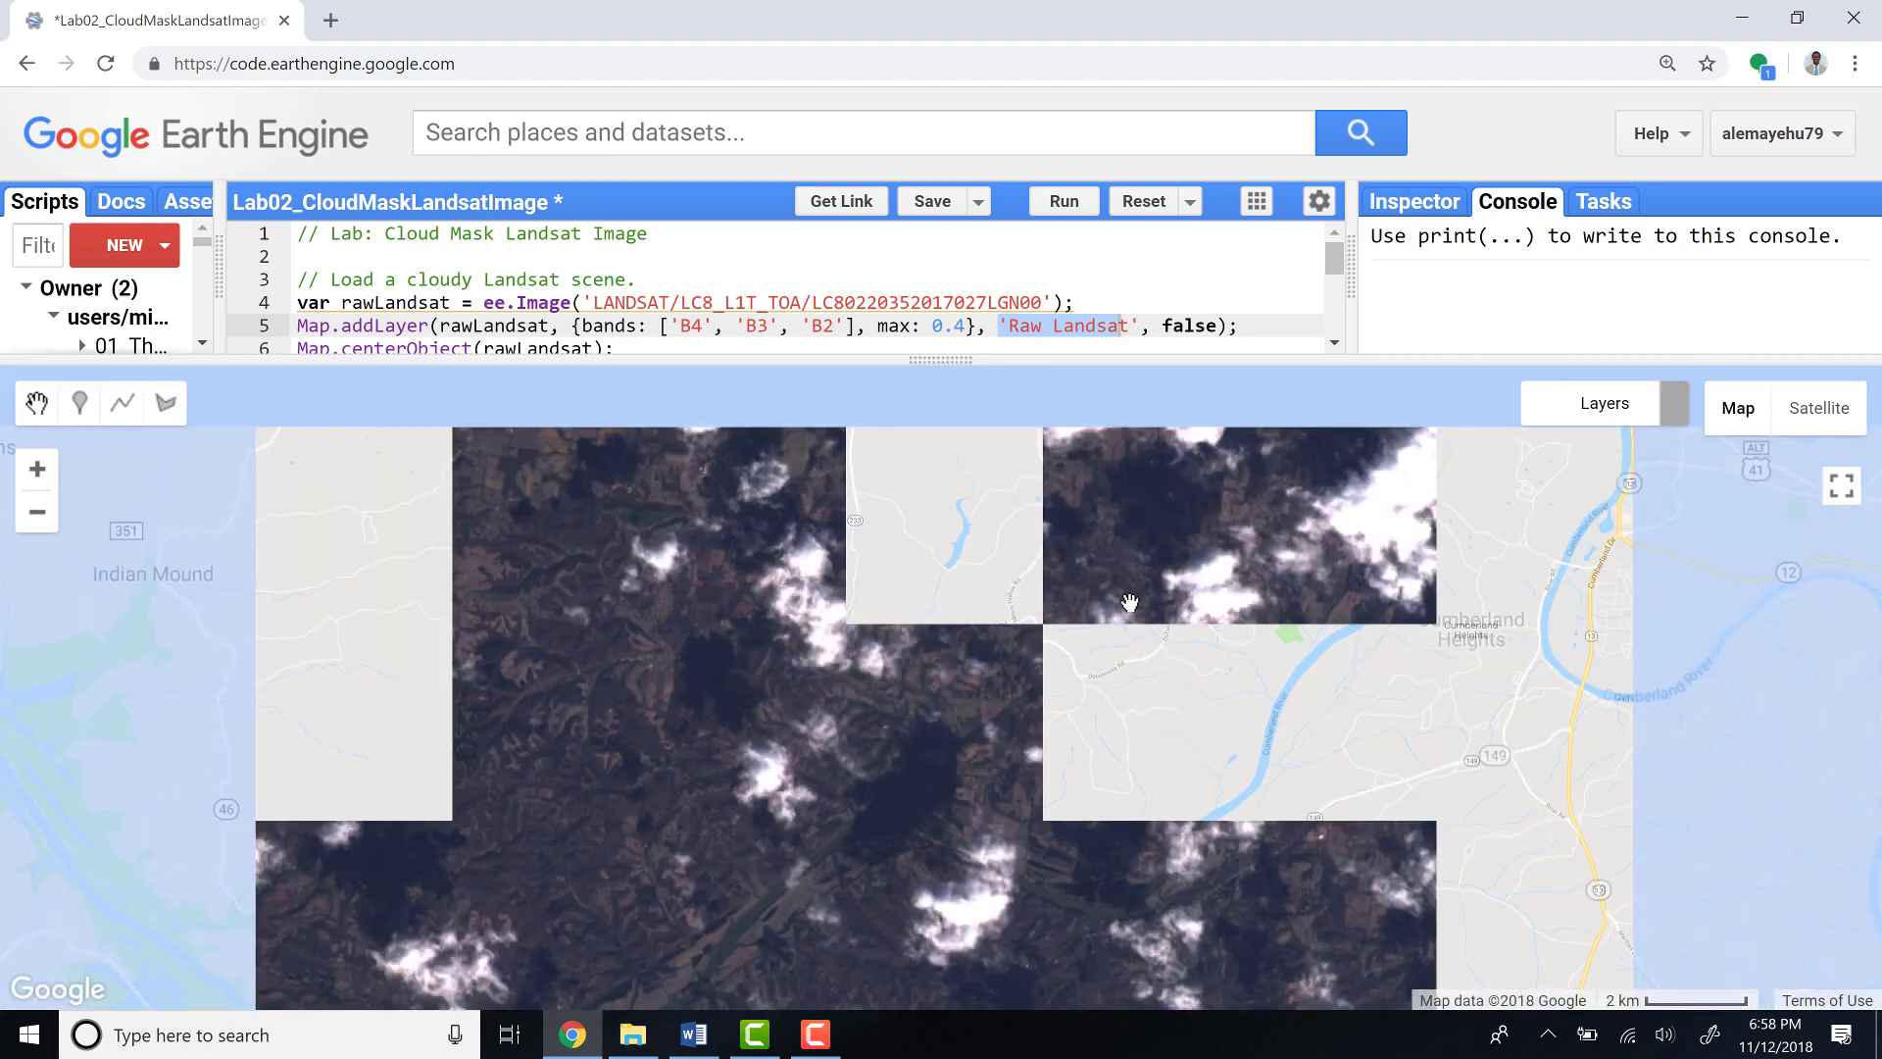
scroll(1133, 588, down, 1)
scroll(1246, 592, up, 1)
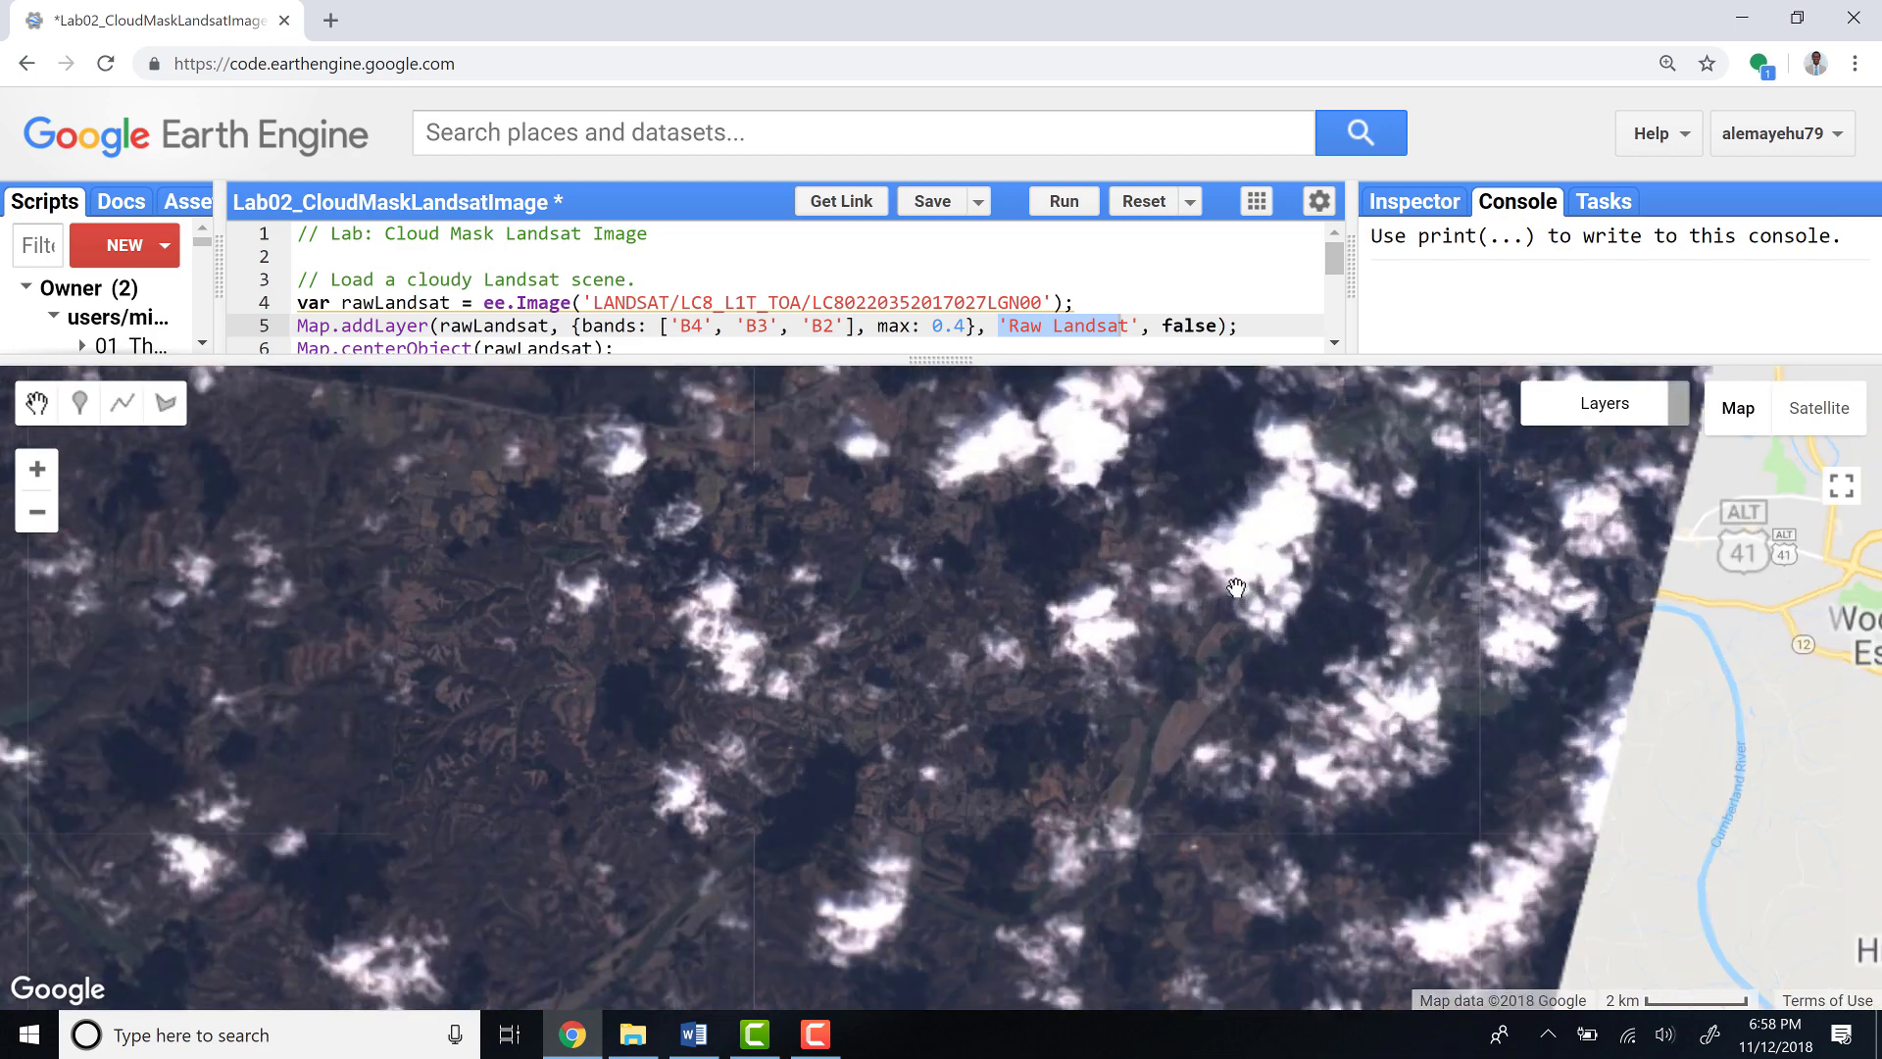
scroll(1228, 585, down, 1)
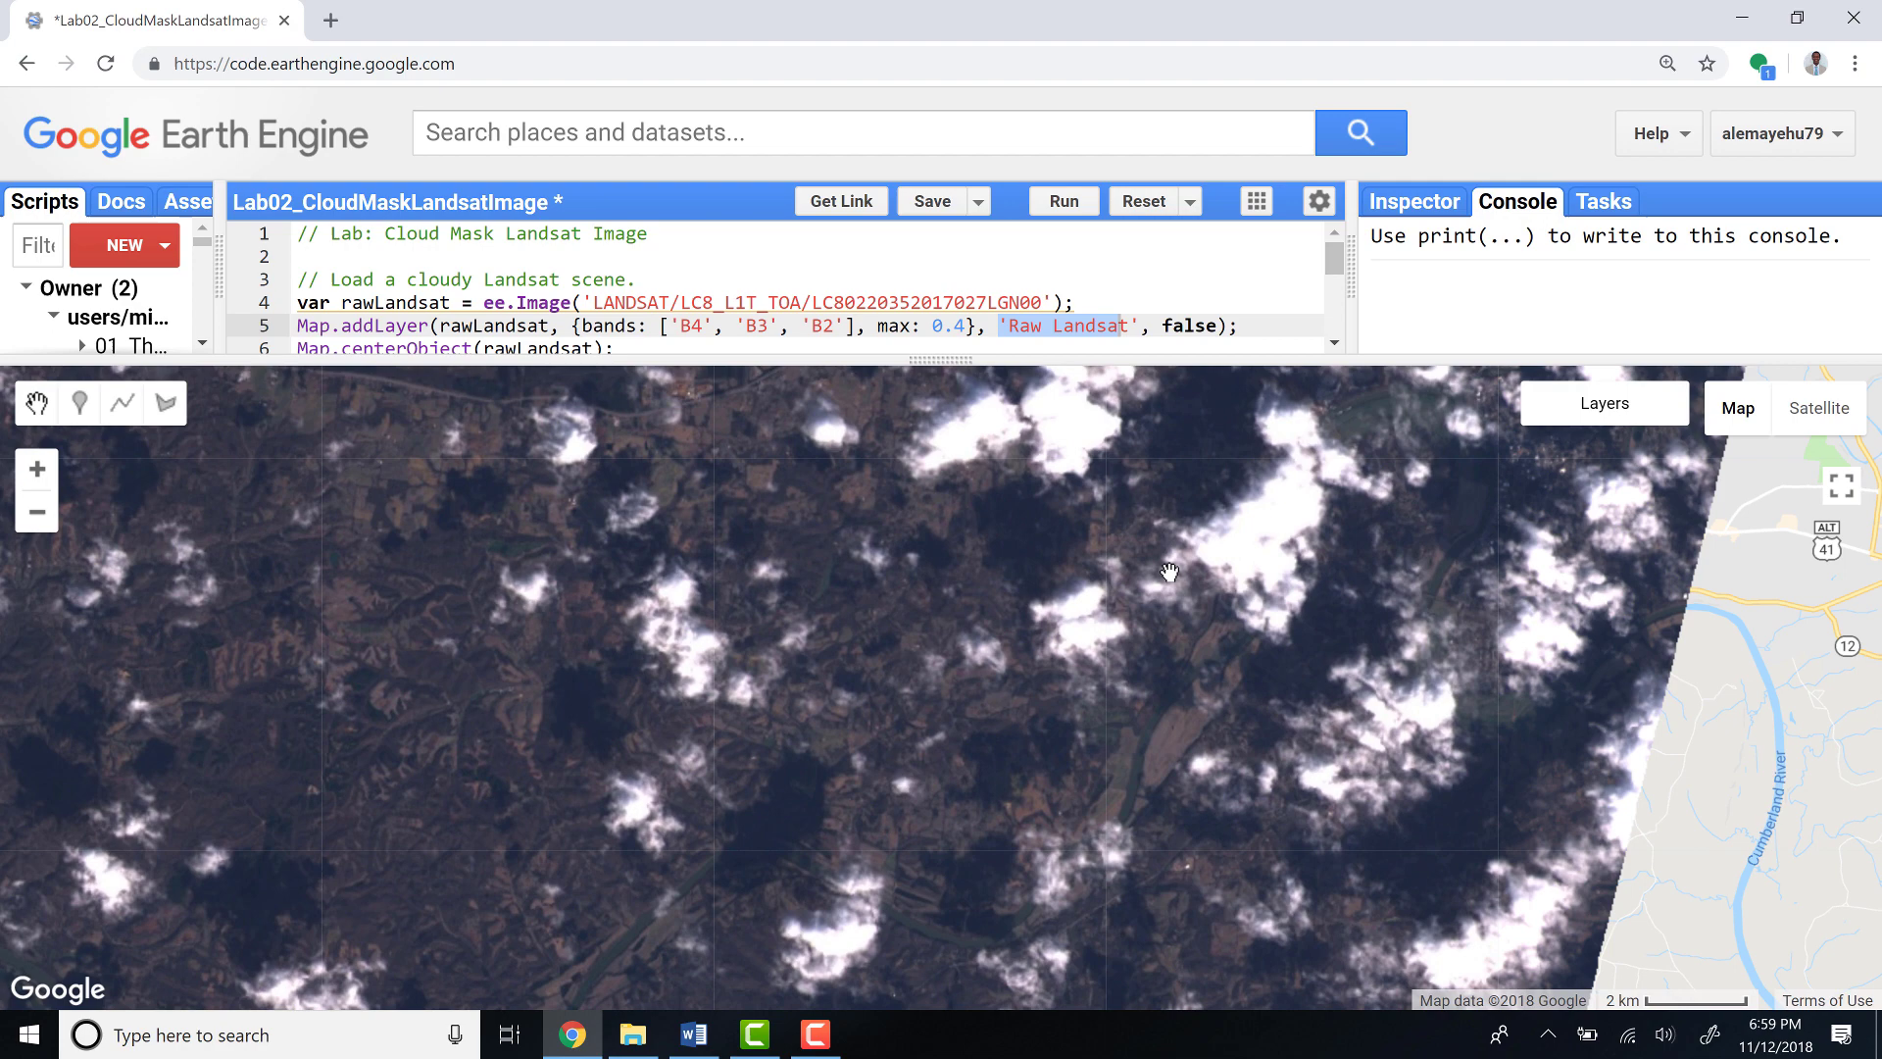
scroll(1178, 573, up, 1)
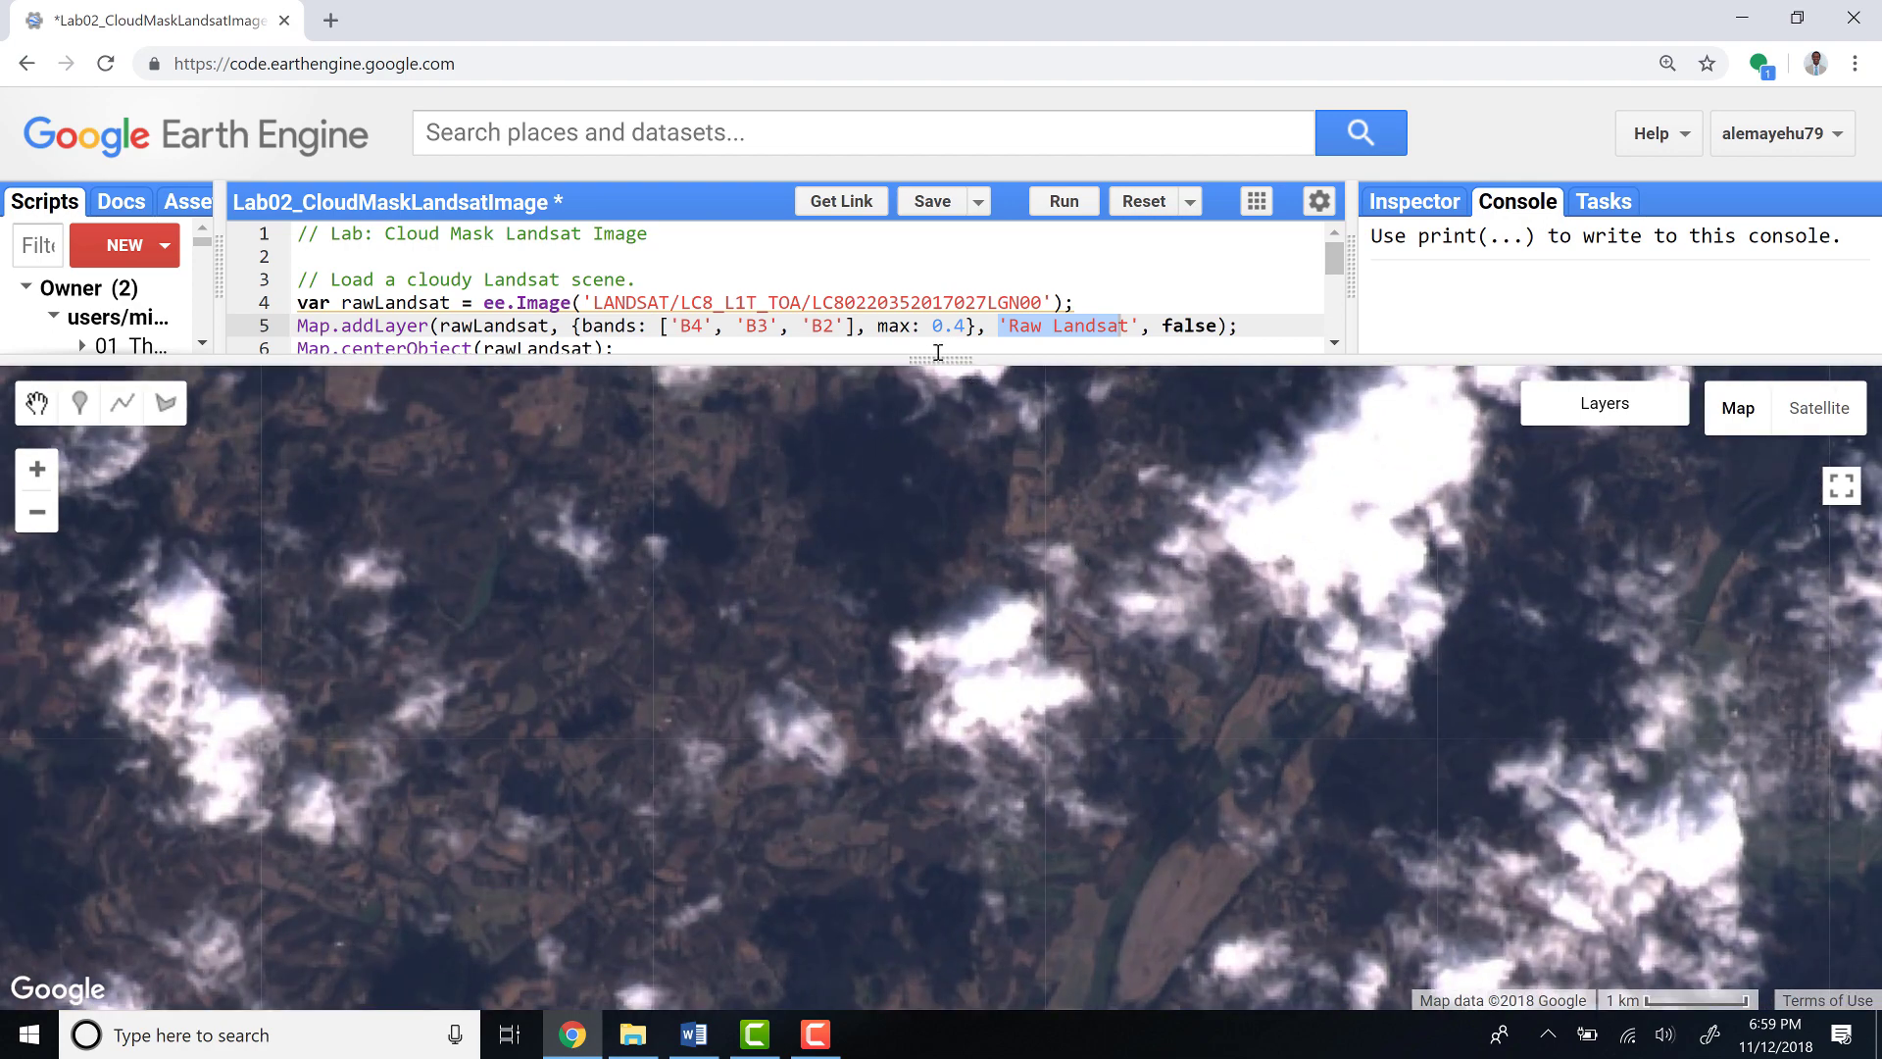
drag(929, 359, 802, 731)
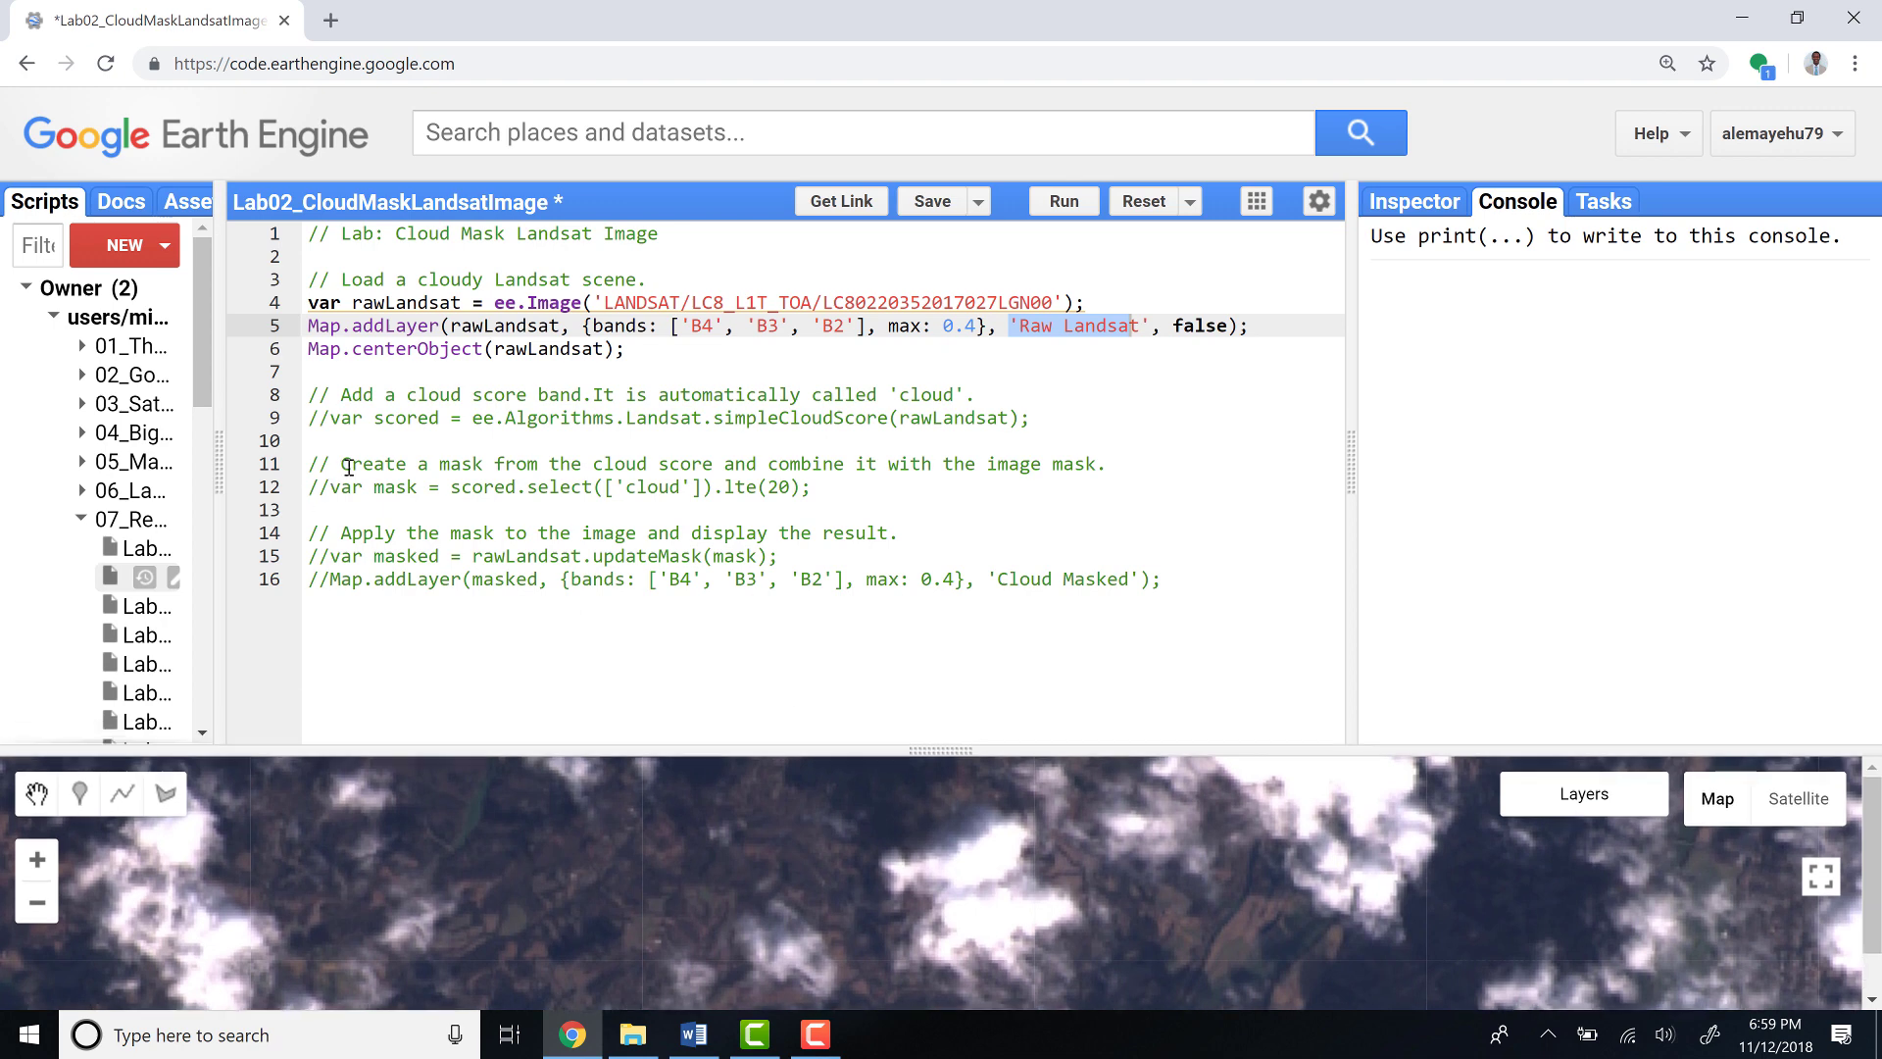
click(323, 417)
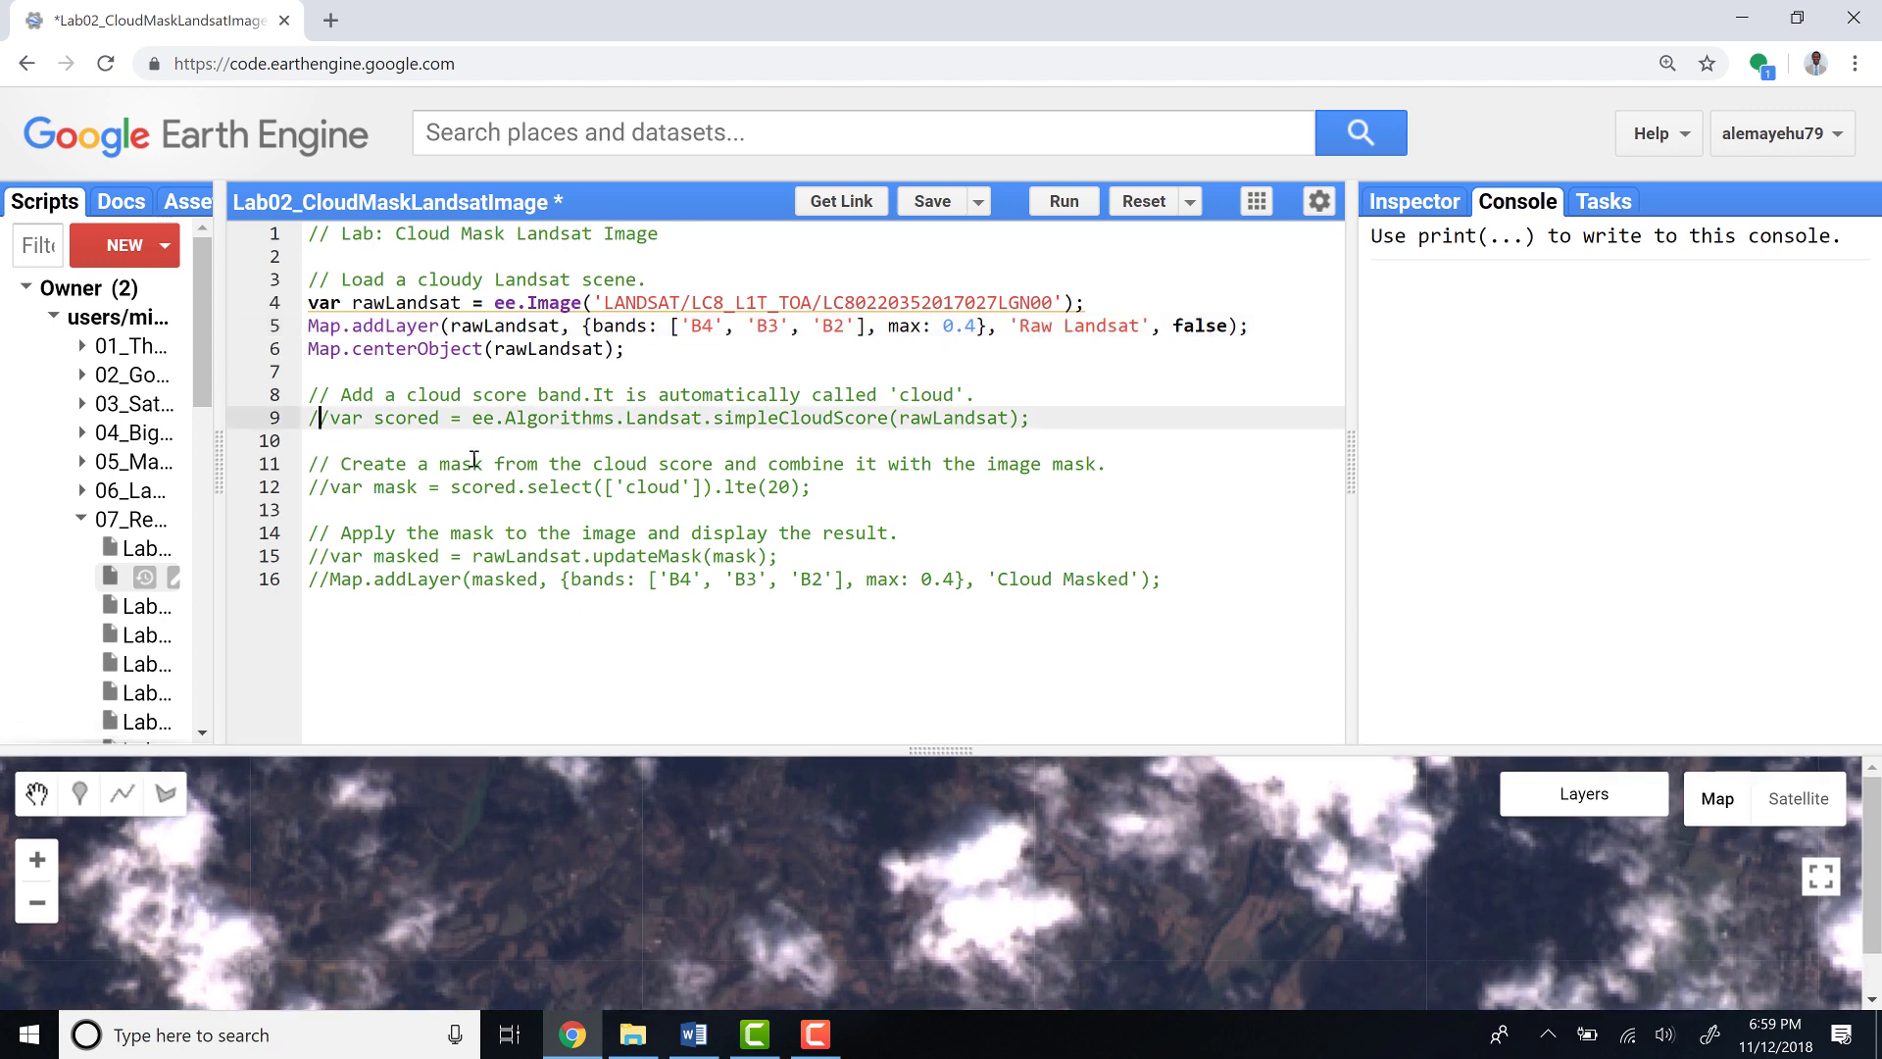
Uncomment line 9, var scored = ee.Algorithms.Landsat.simpleCloudScore(rawLandsat), and review its parts
key(ctrl+slash)
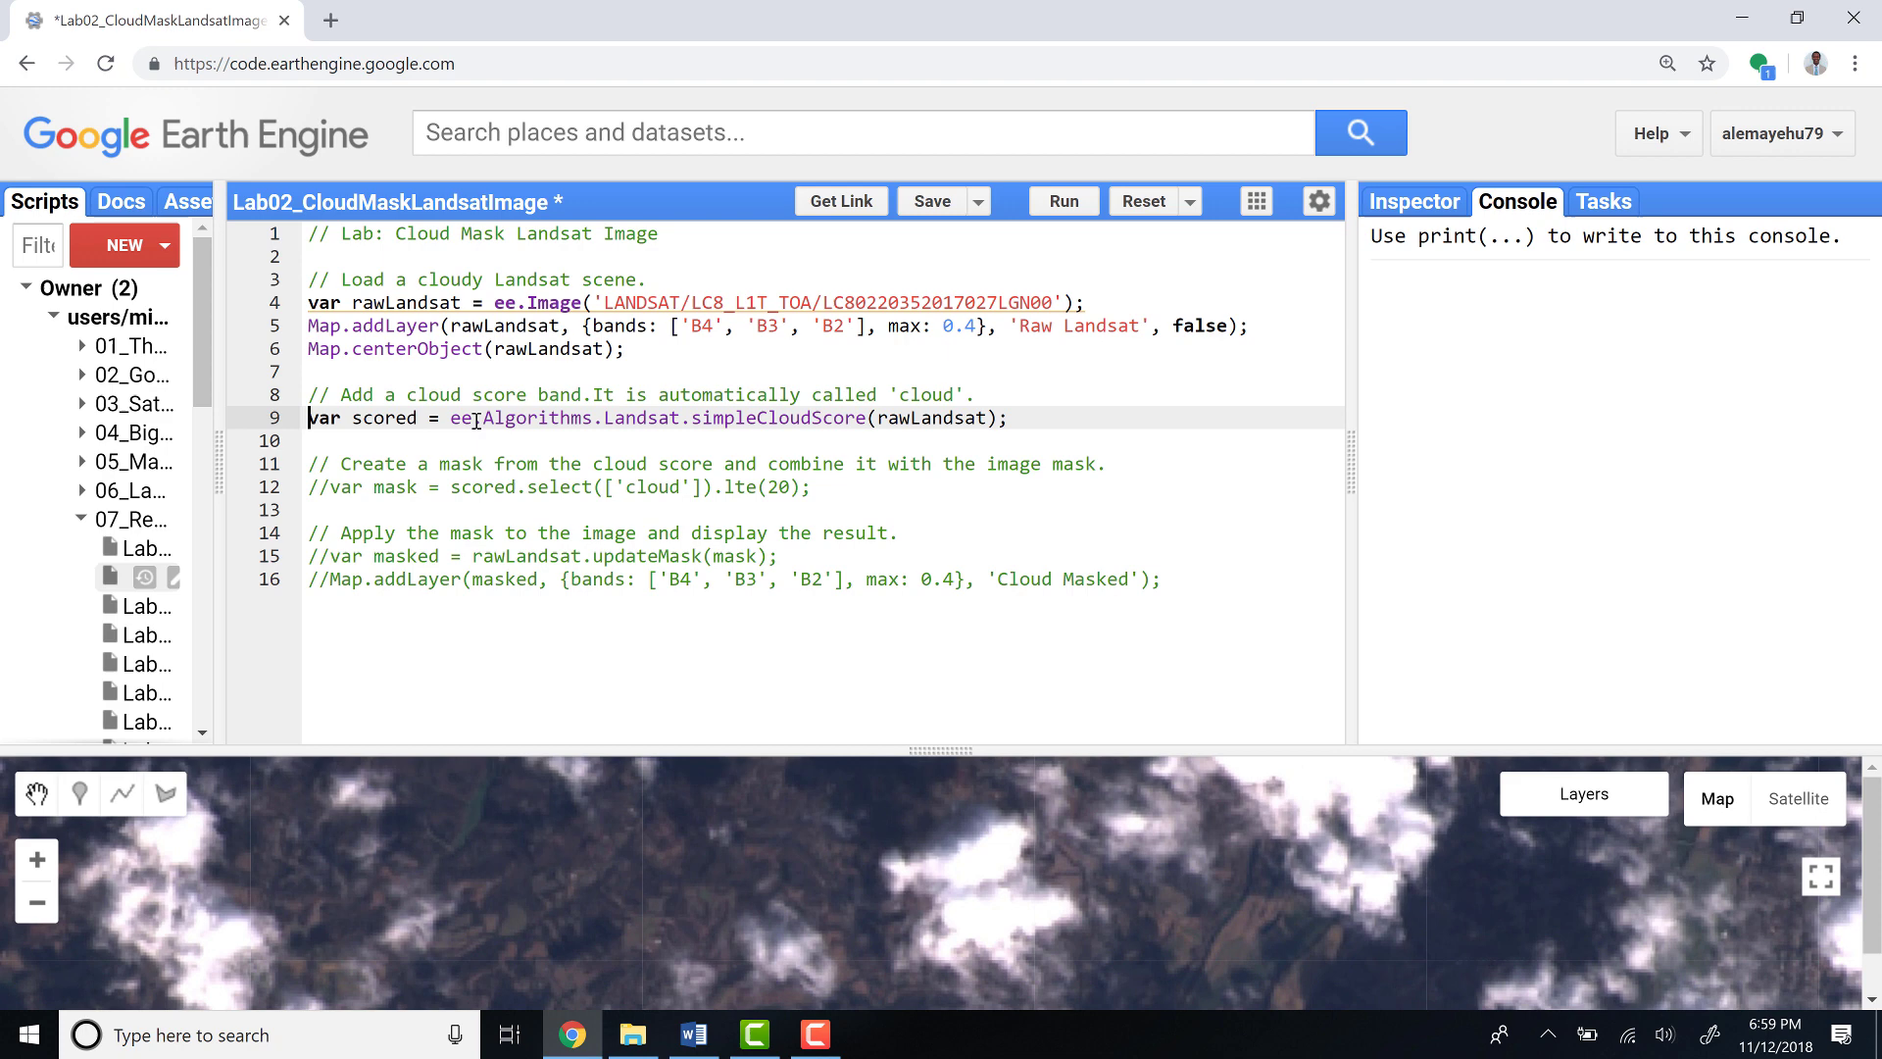
double_click(806, 419)
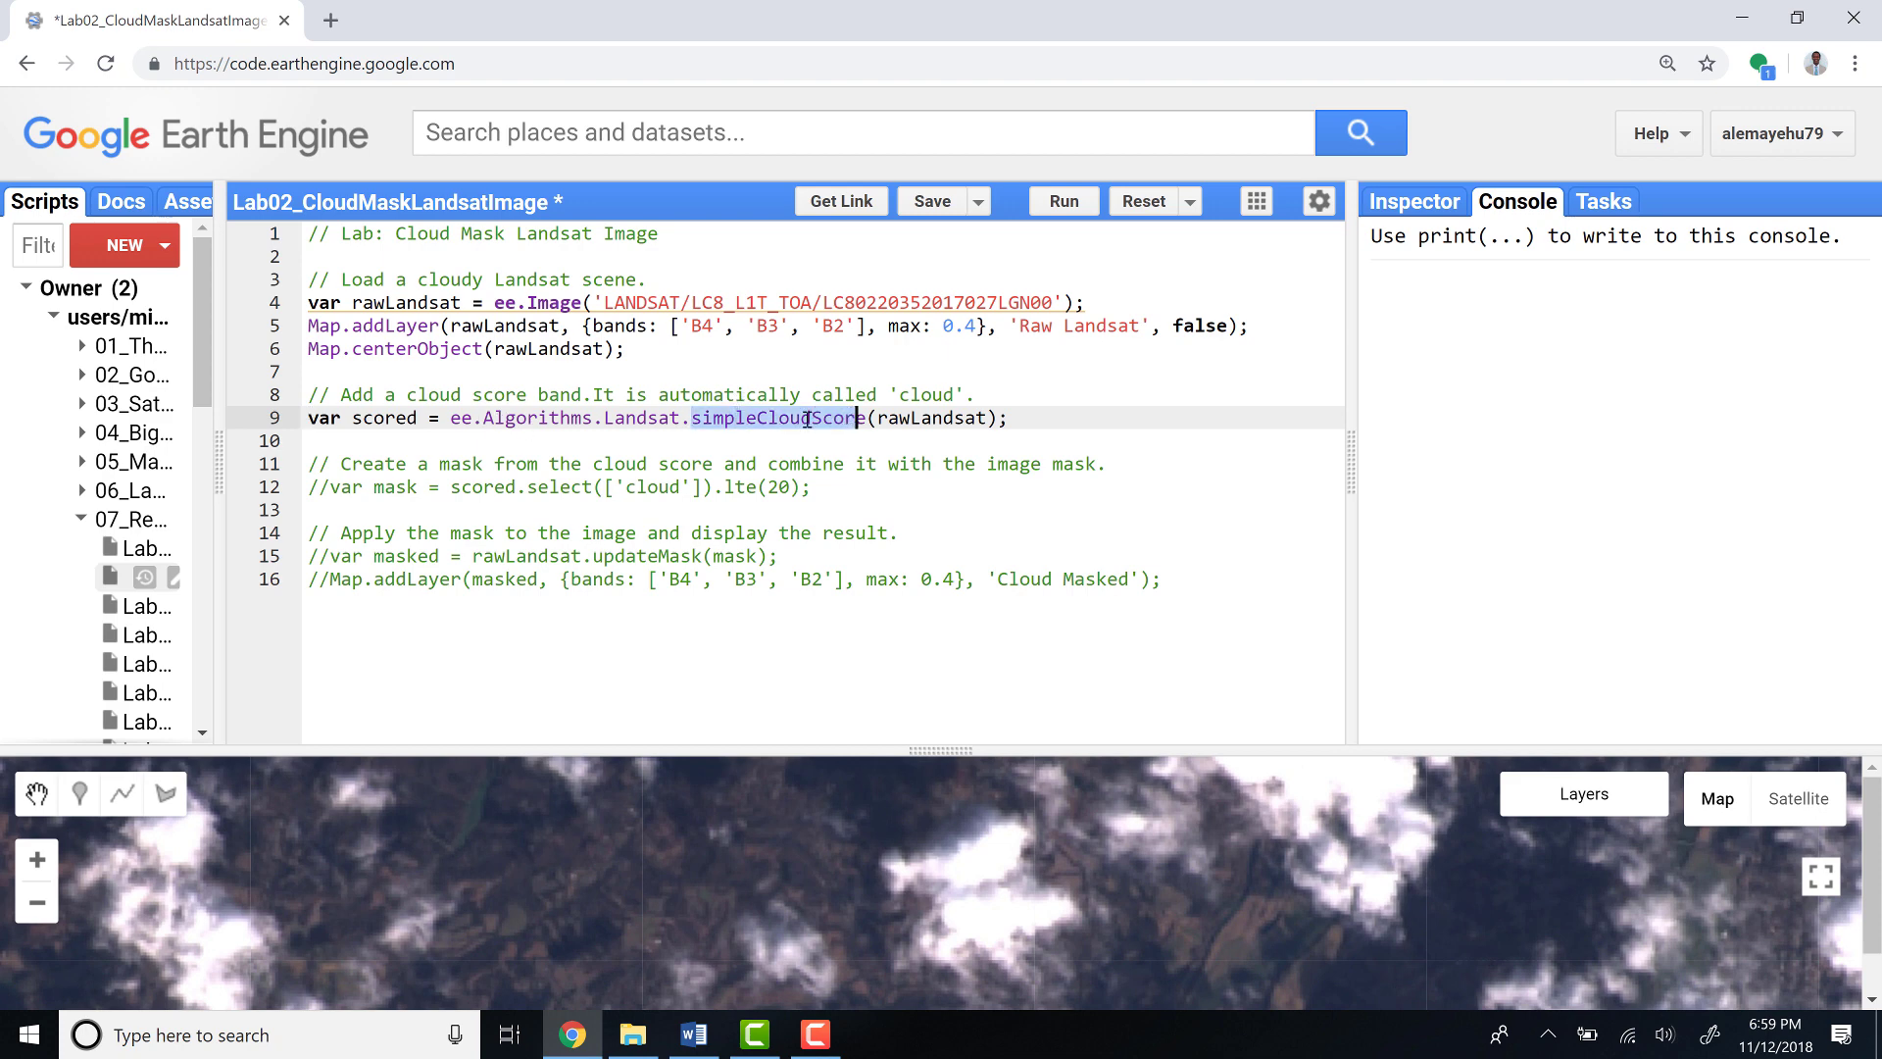
click(602, 420)
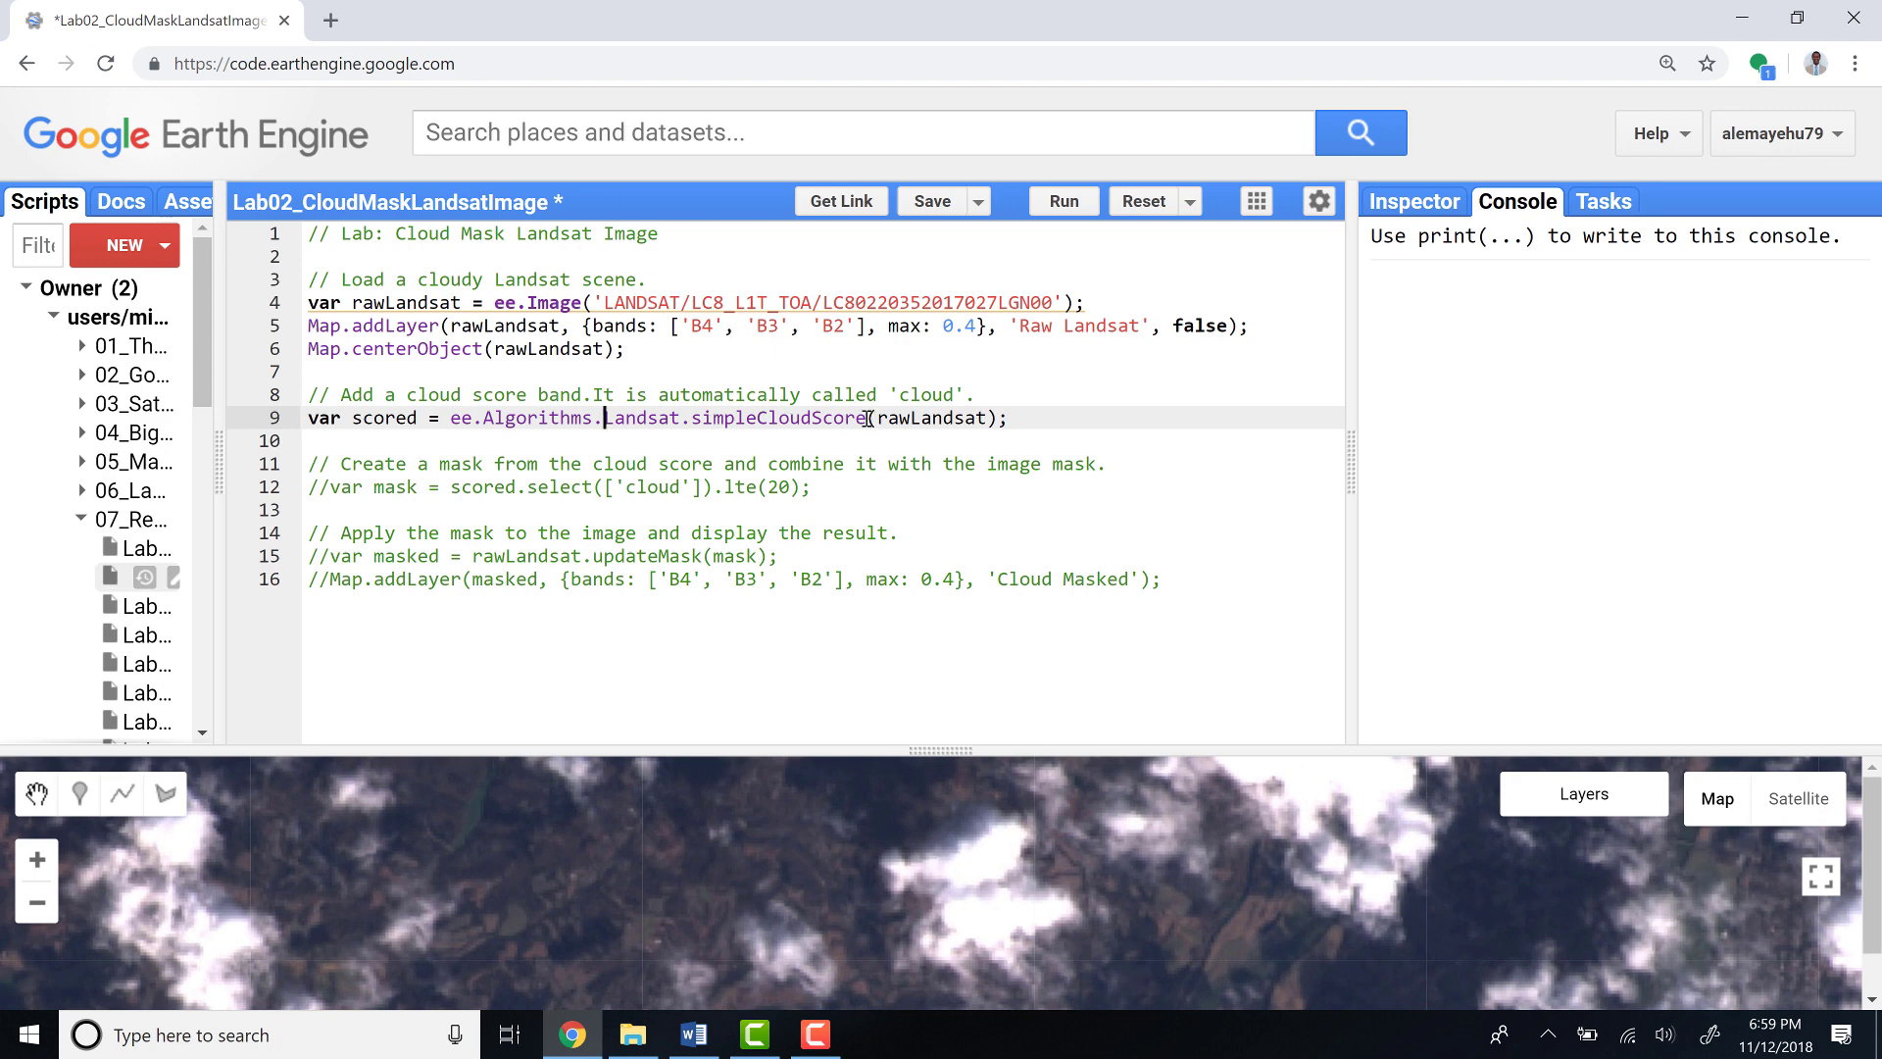
drag(868, 418, 450, 419)
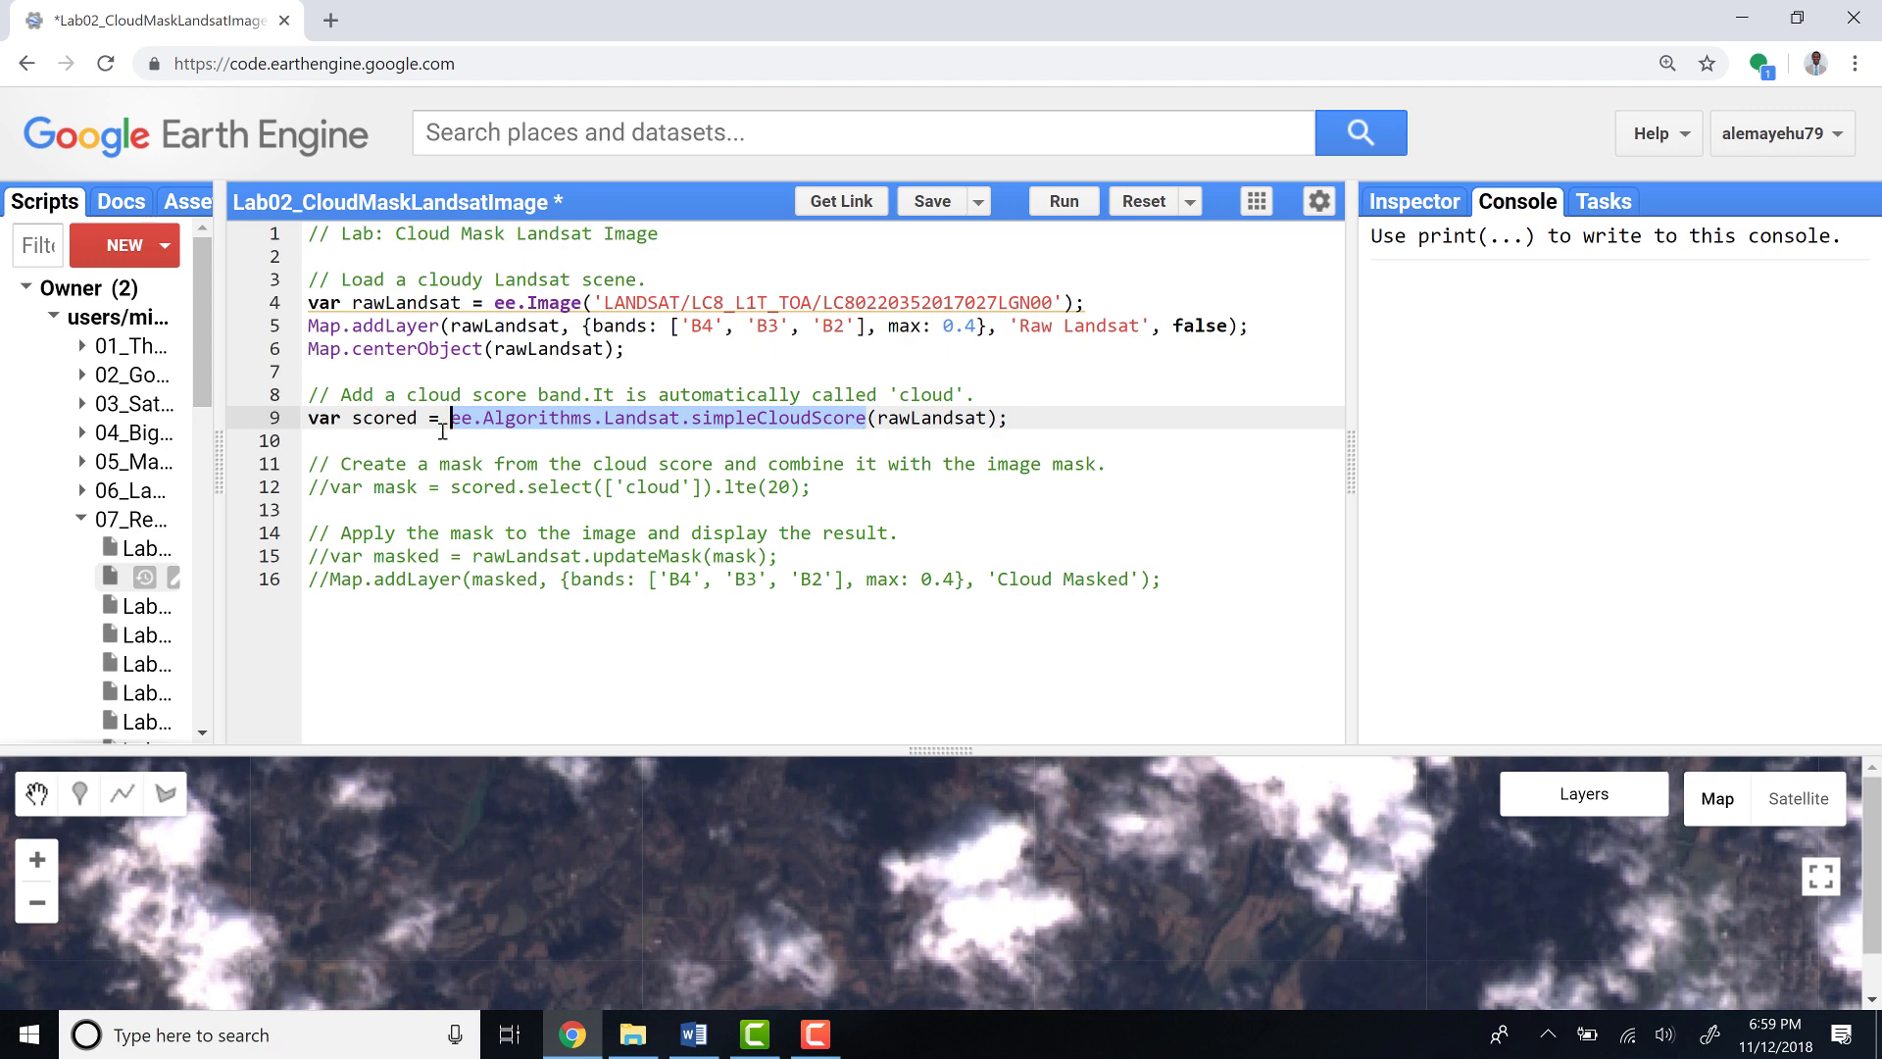
click(399, 418)
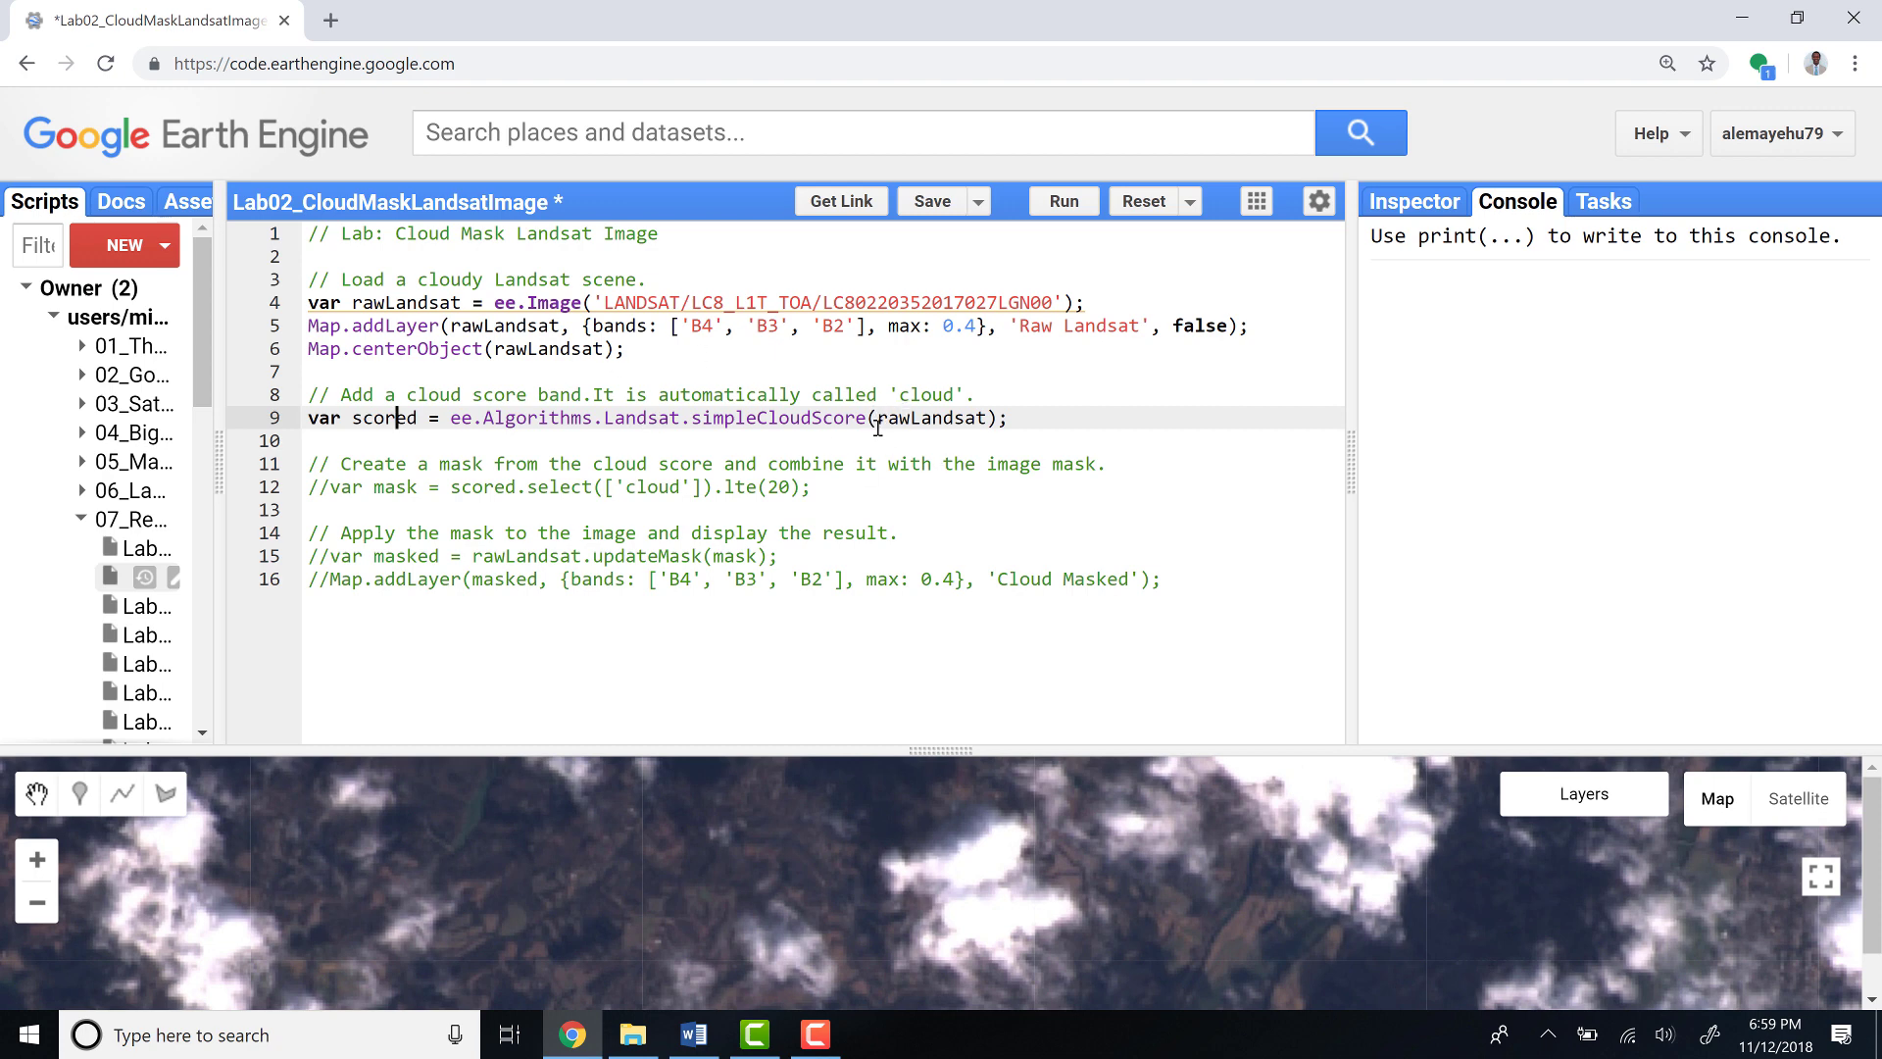
drag(878, 419, 975, 419)
drag(353, 303, 473, 303)
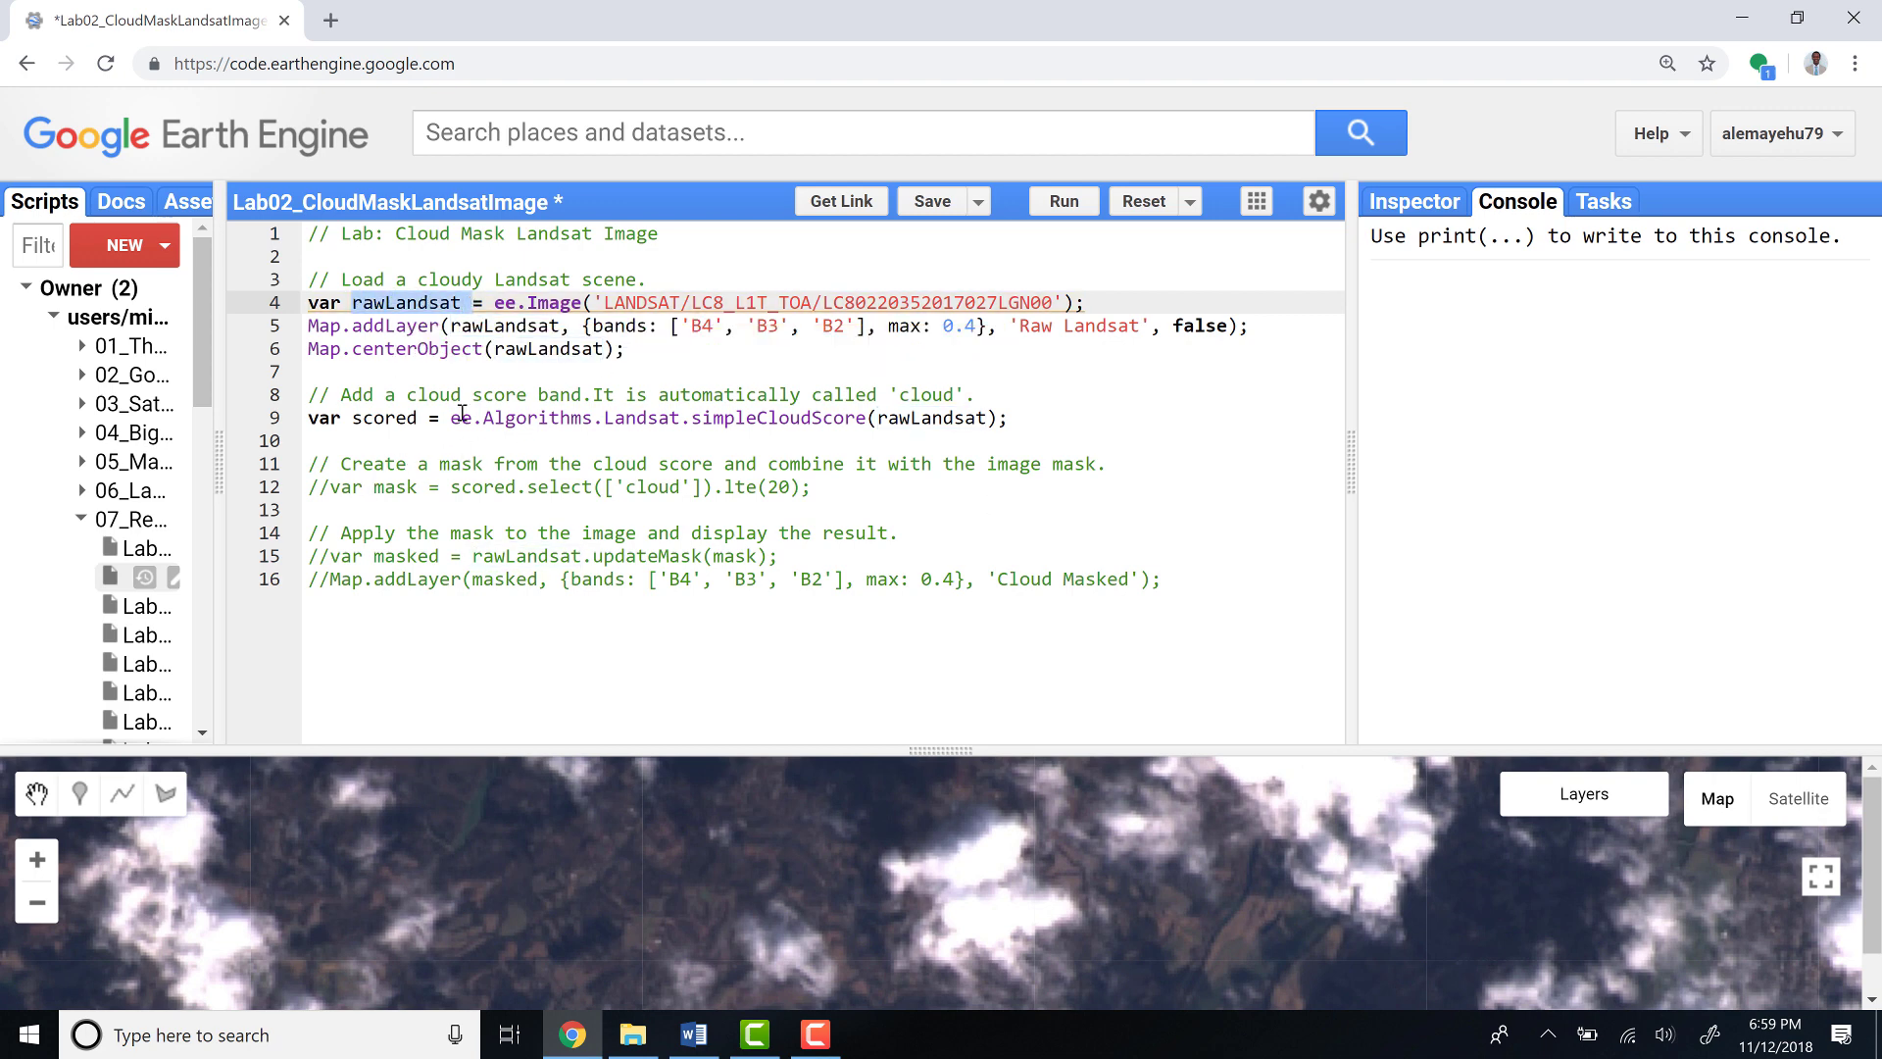
Uncomment line 12, var mask = scored.select(['cloud']).lte(20)
click(327, 486)
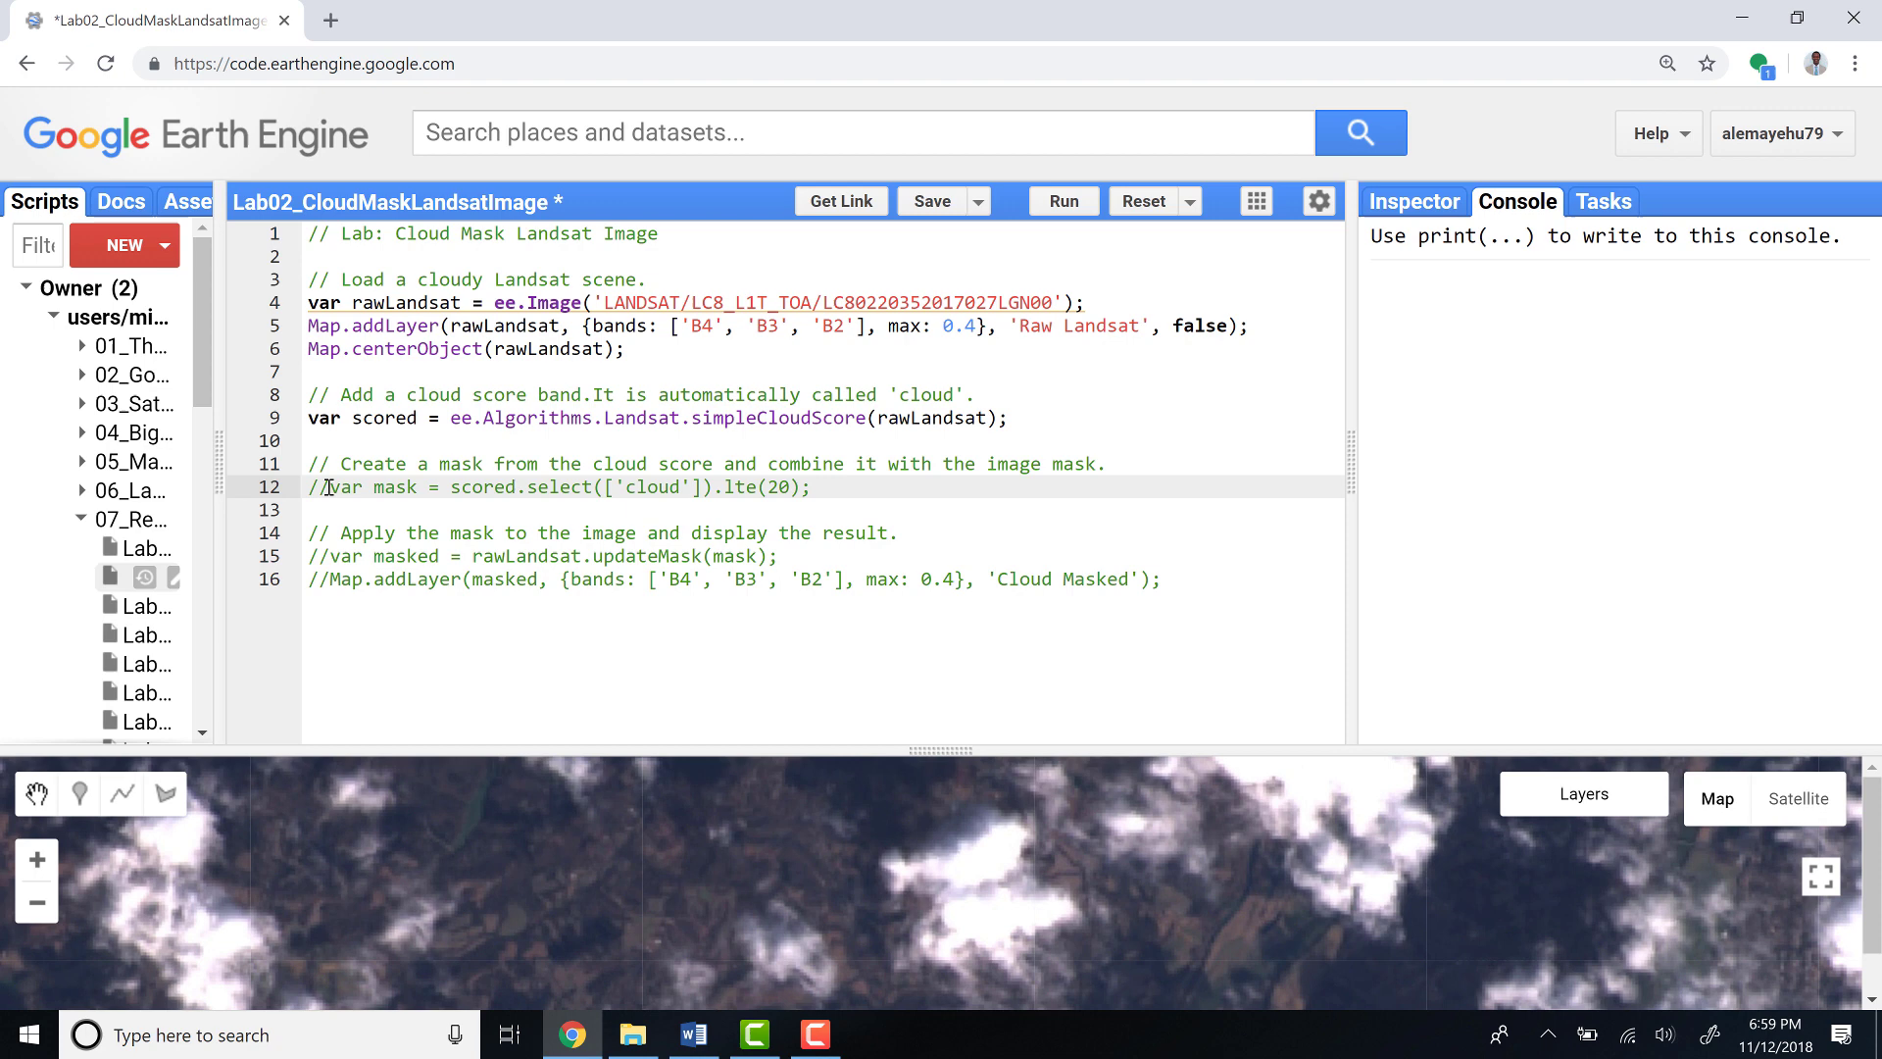
key(BackSpace)
key(BackSpace)
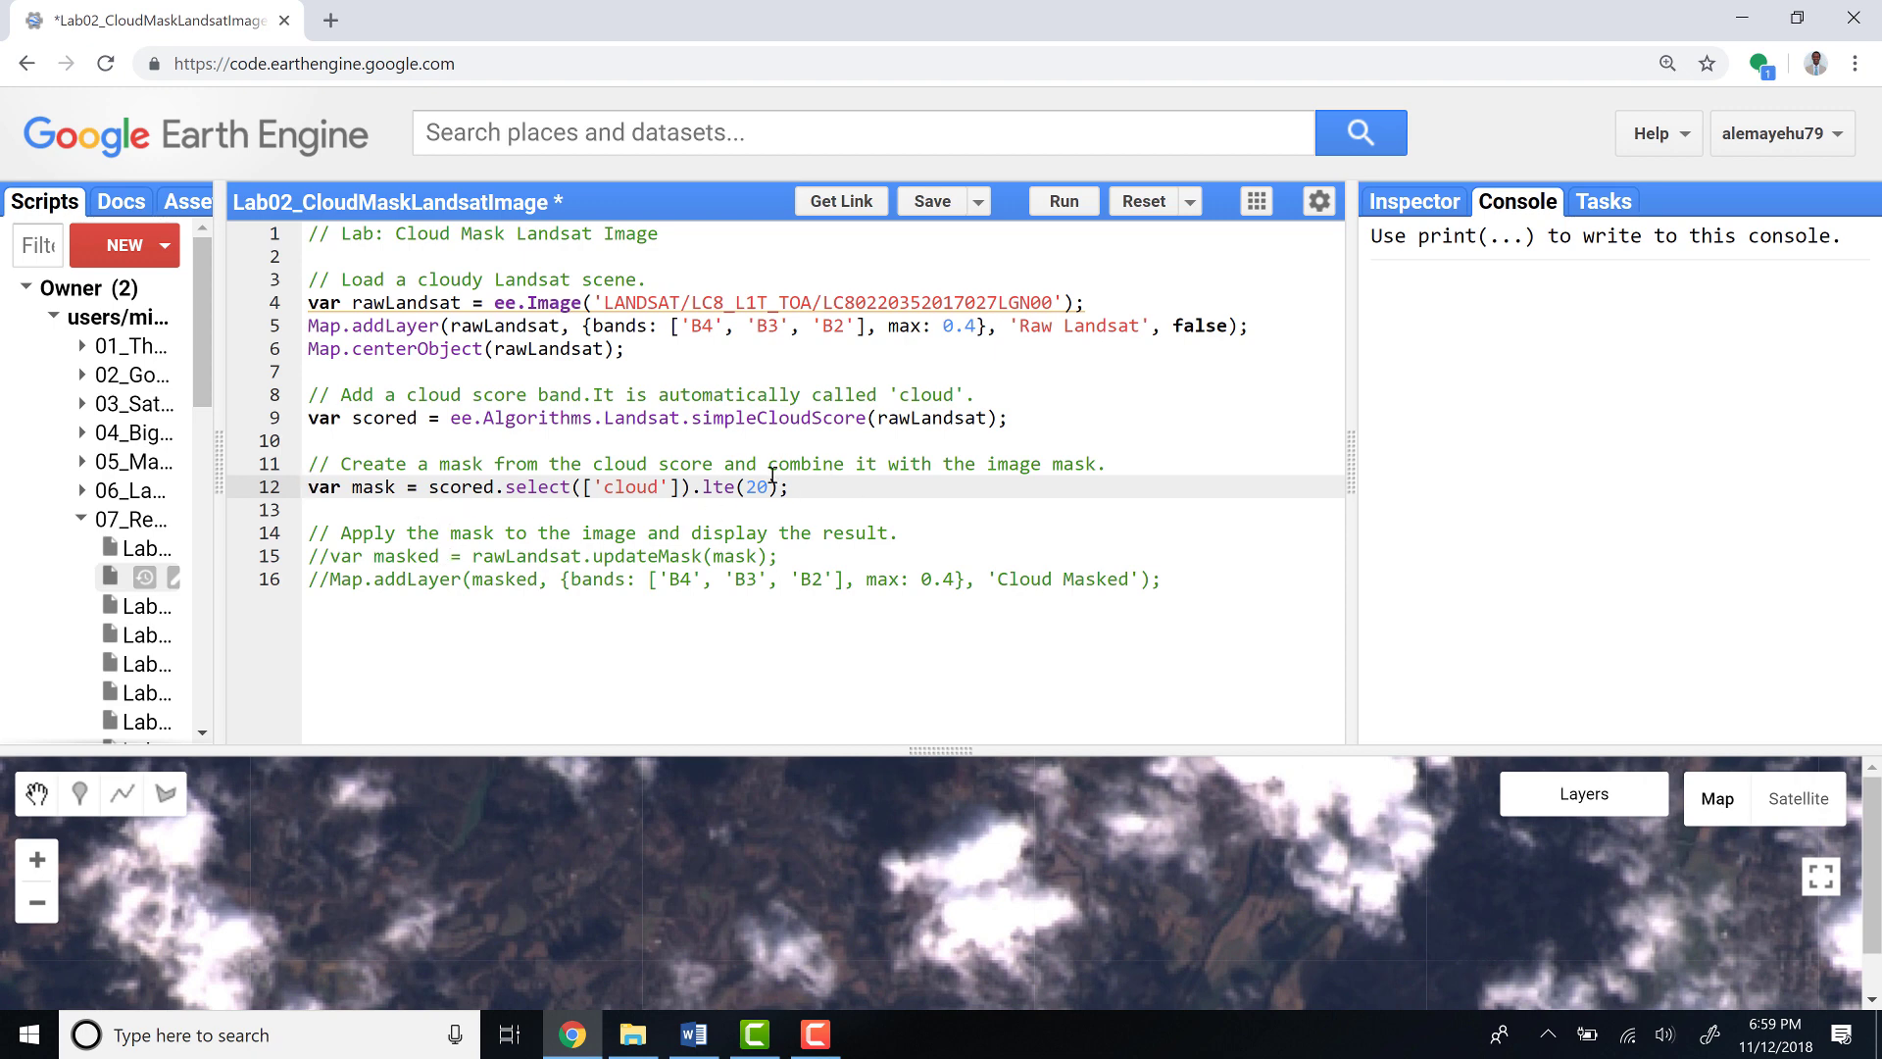
key(Home)
Review the mask line: the mask variable, its scored input, and the cloud ≤ 20 test
drag(354, 488, 407, 487)
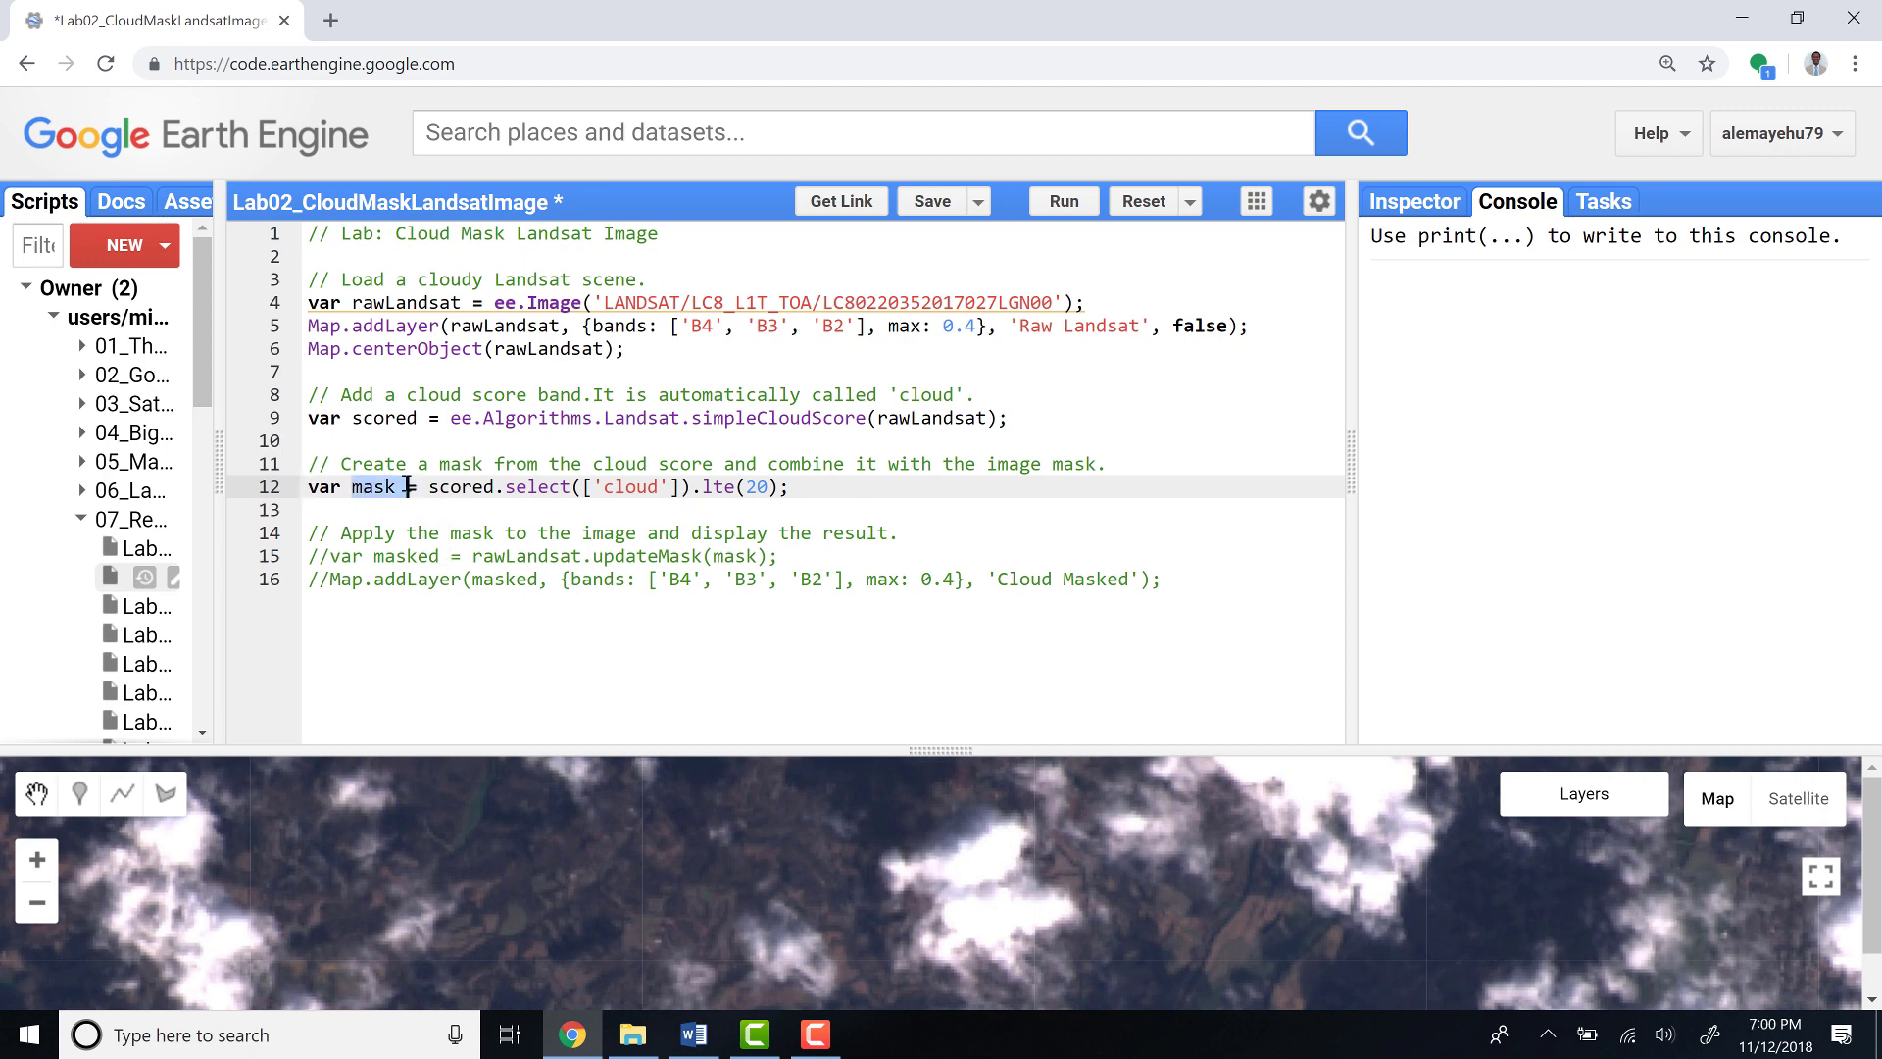
double_click(316, 487)
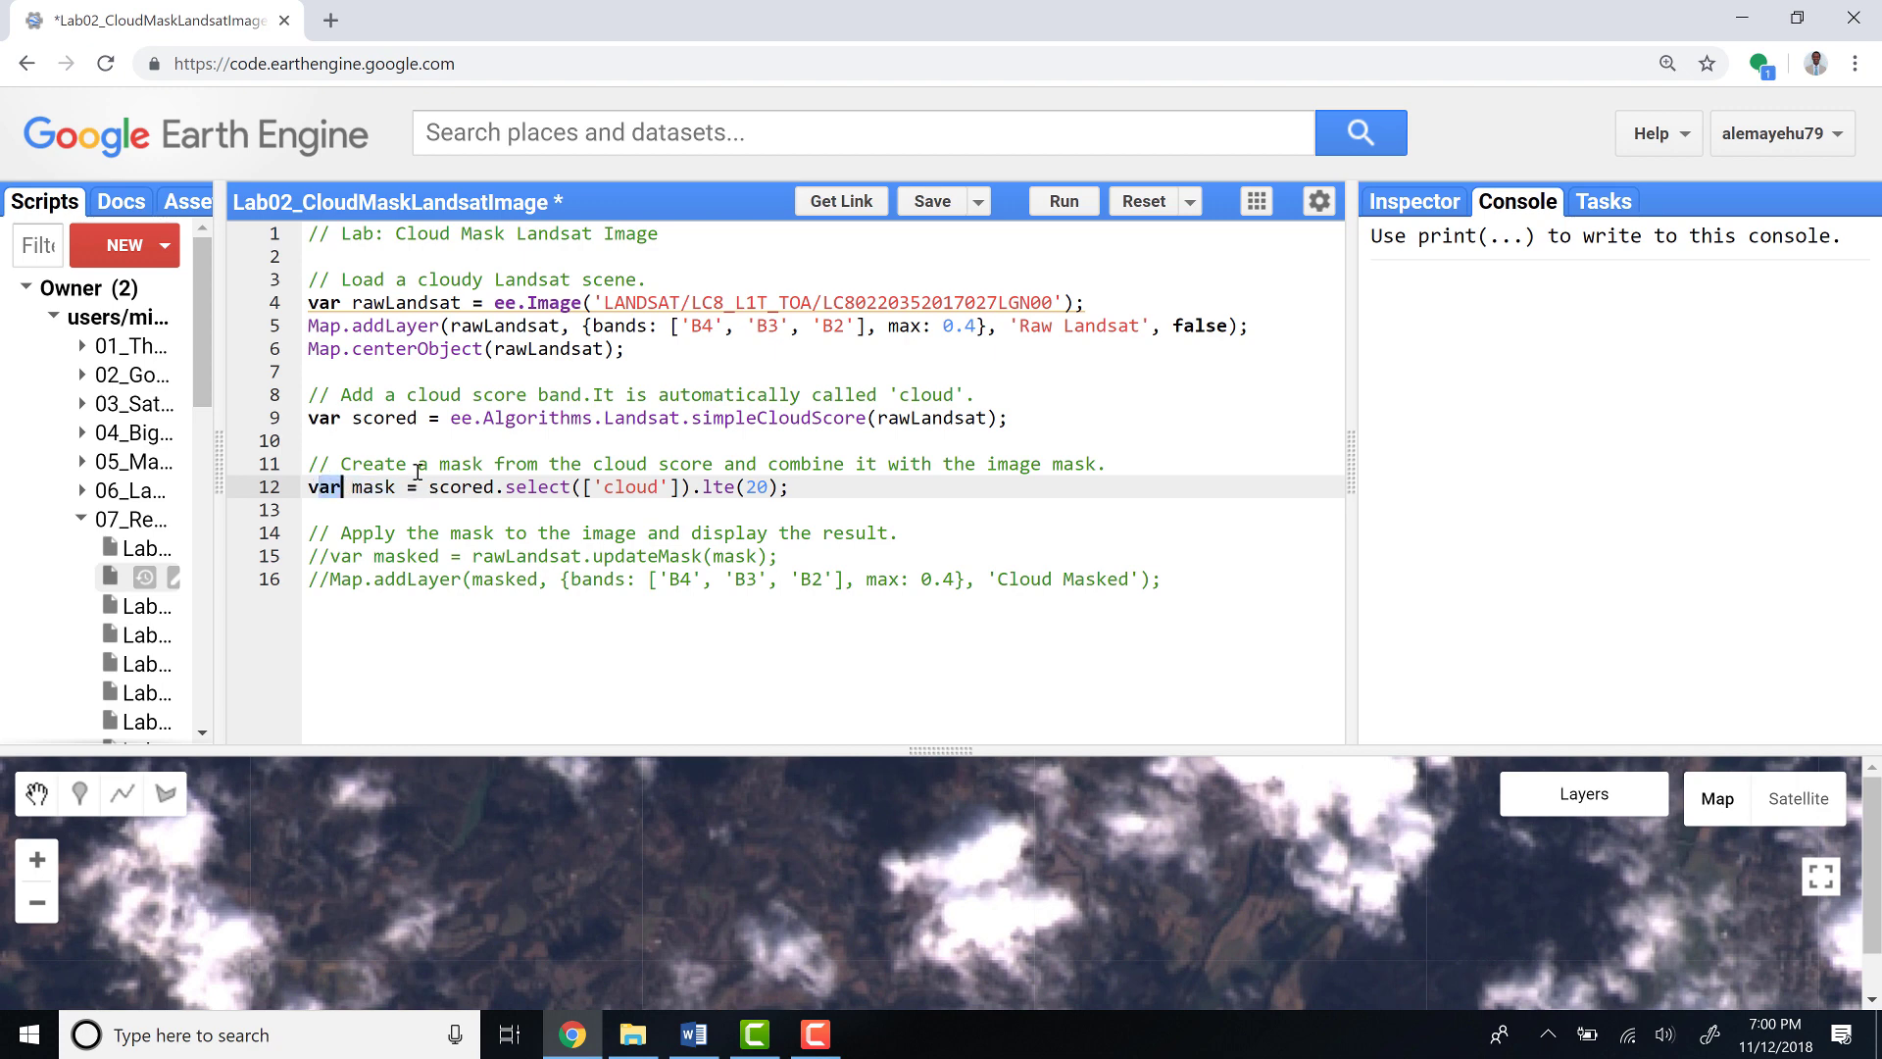
double_click(385, 419)
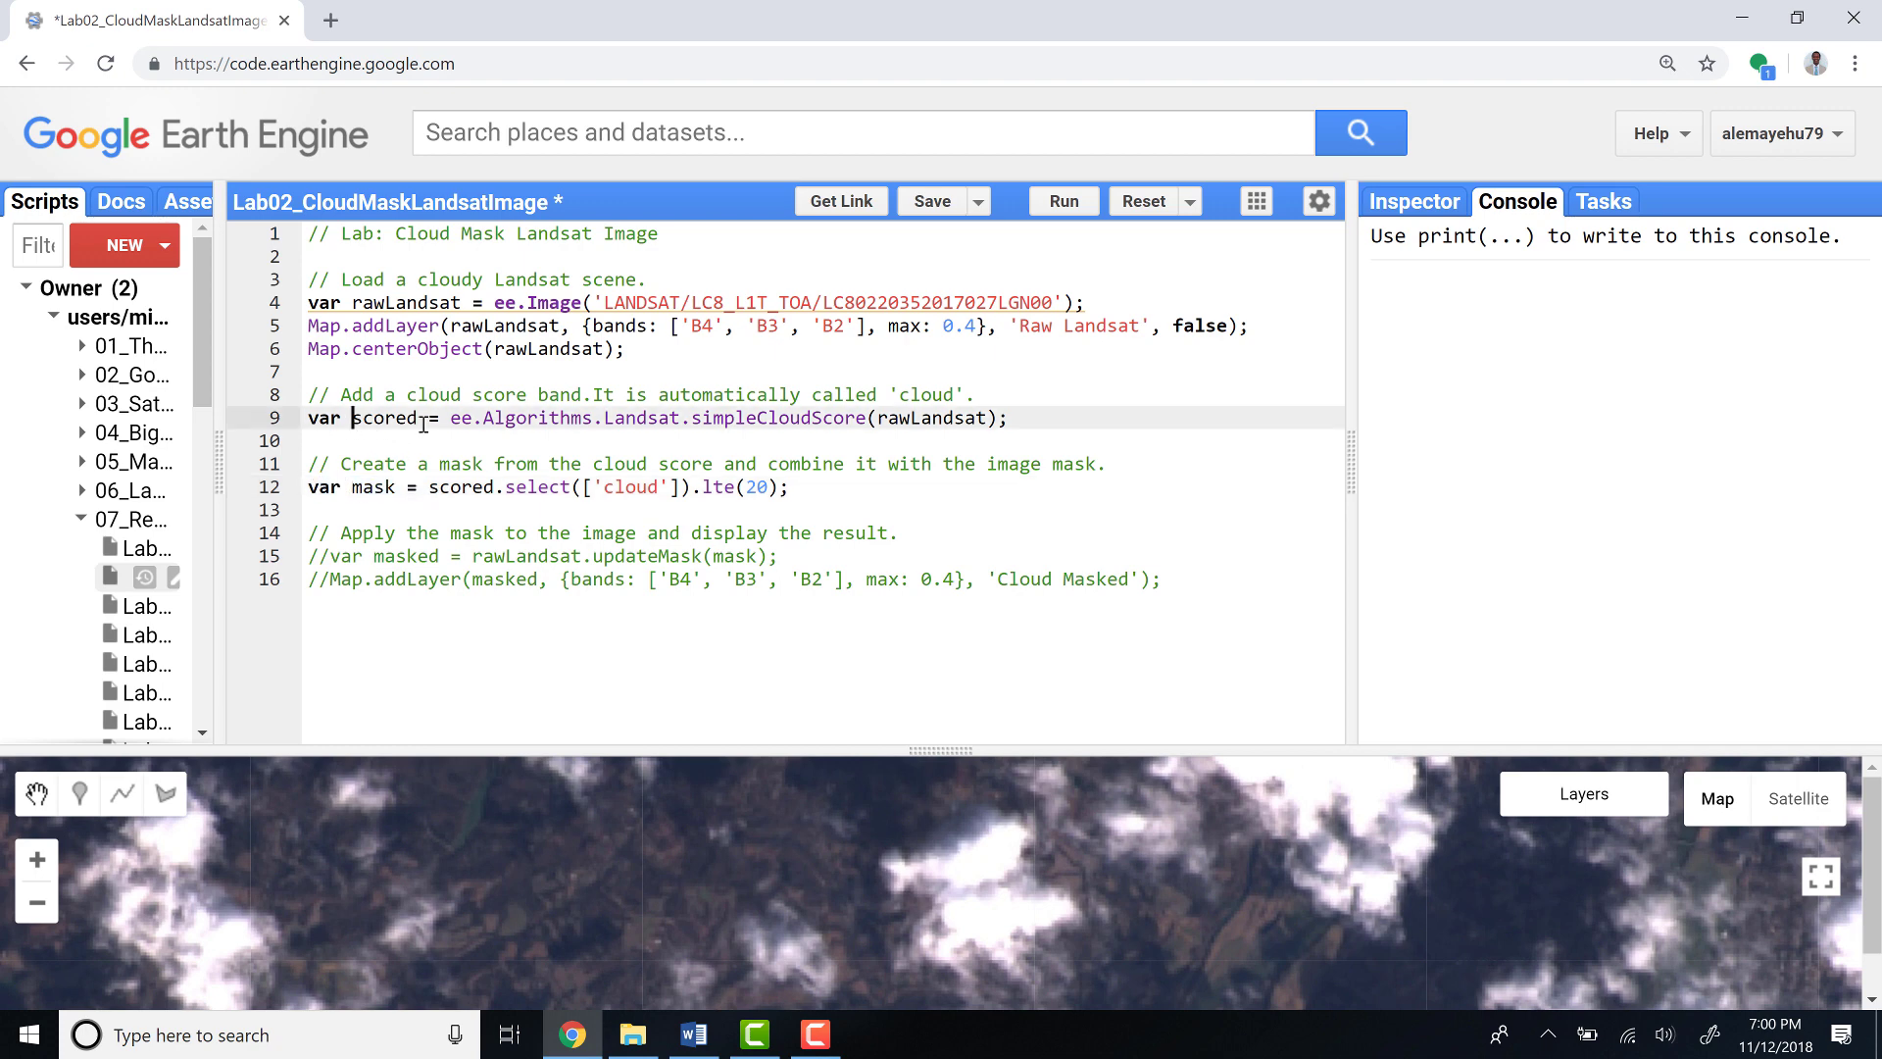
click(463, 490)
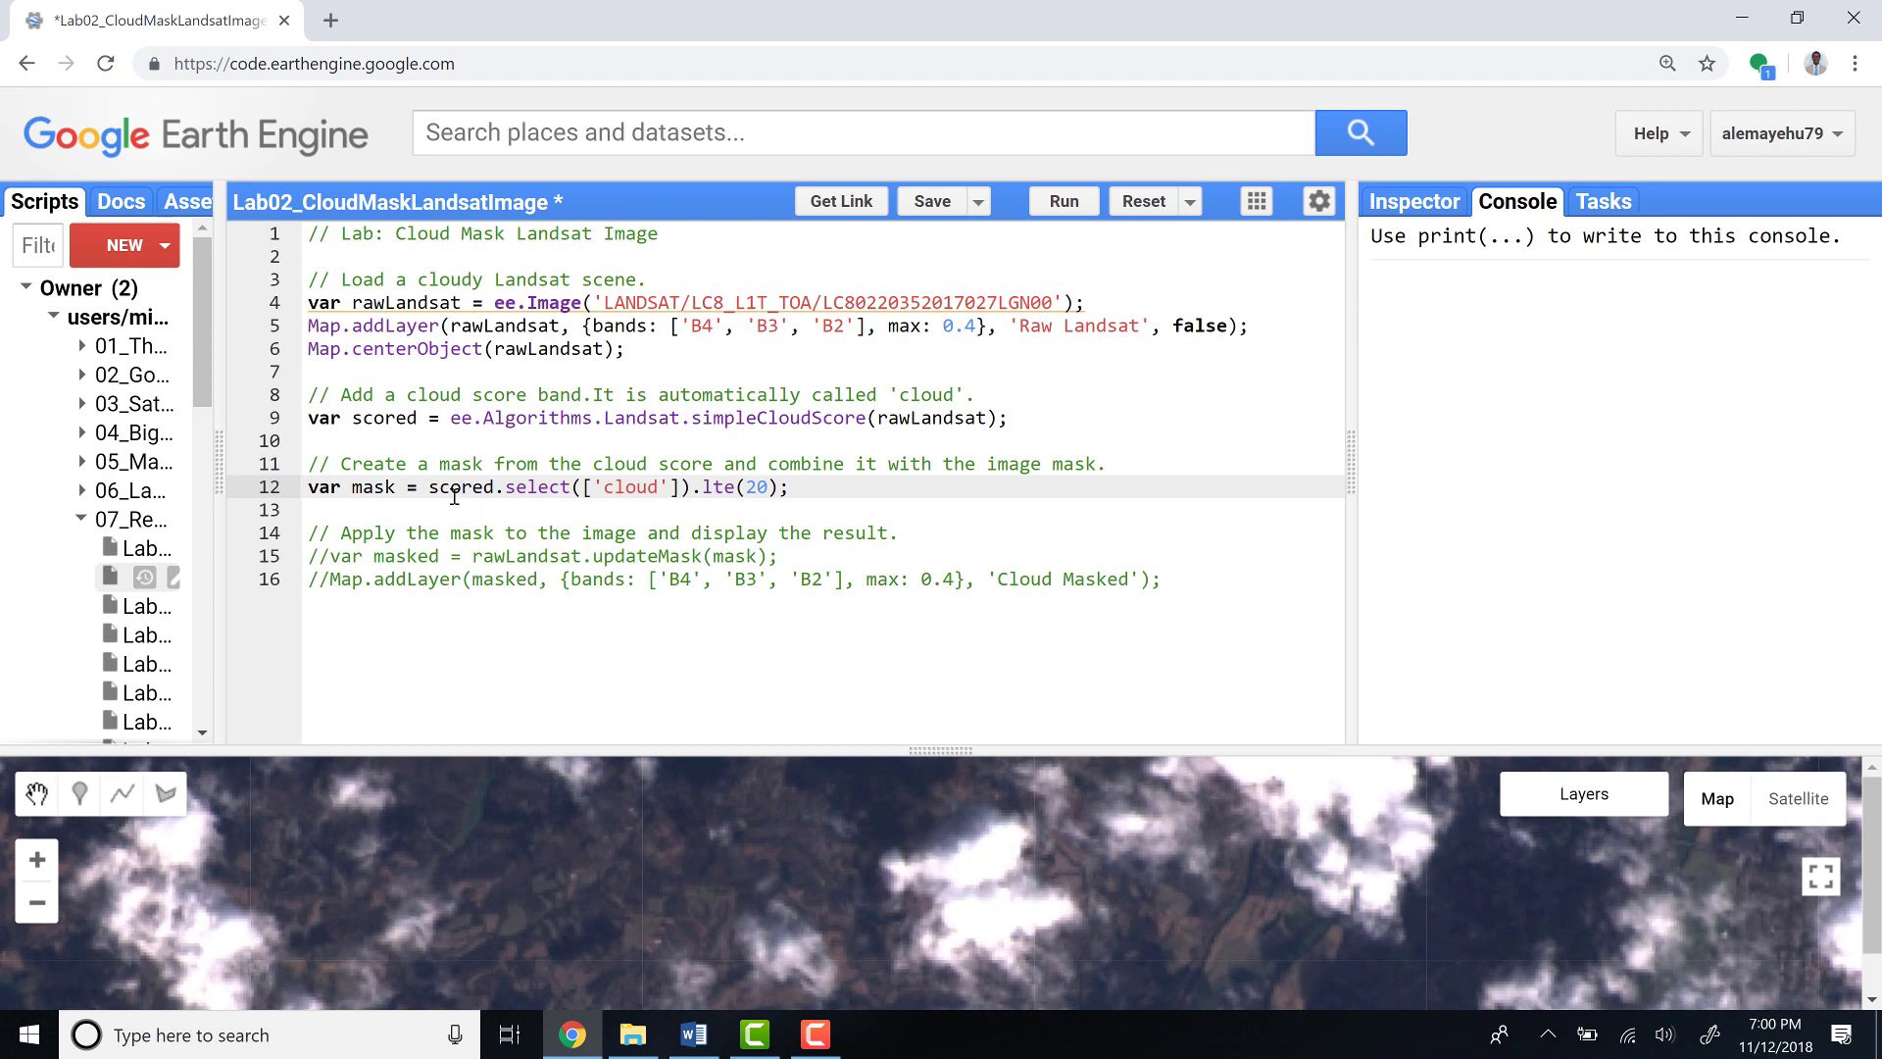
drag(430, 488, 490, 490)
mouse_move(795, 486)
mouse_down()
mouse_move(547, 471)
mouse_move(505, 489)
mouse_up()
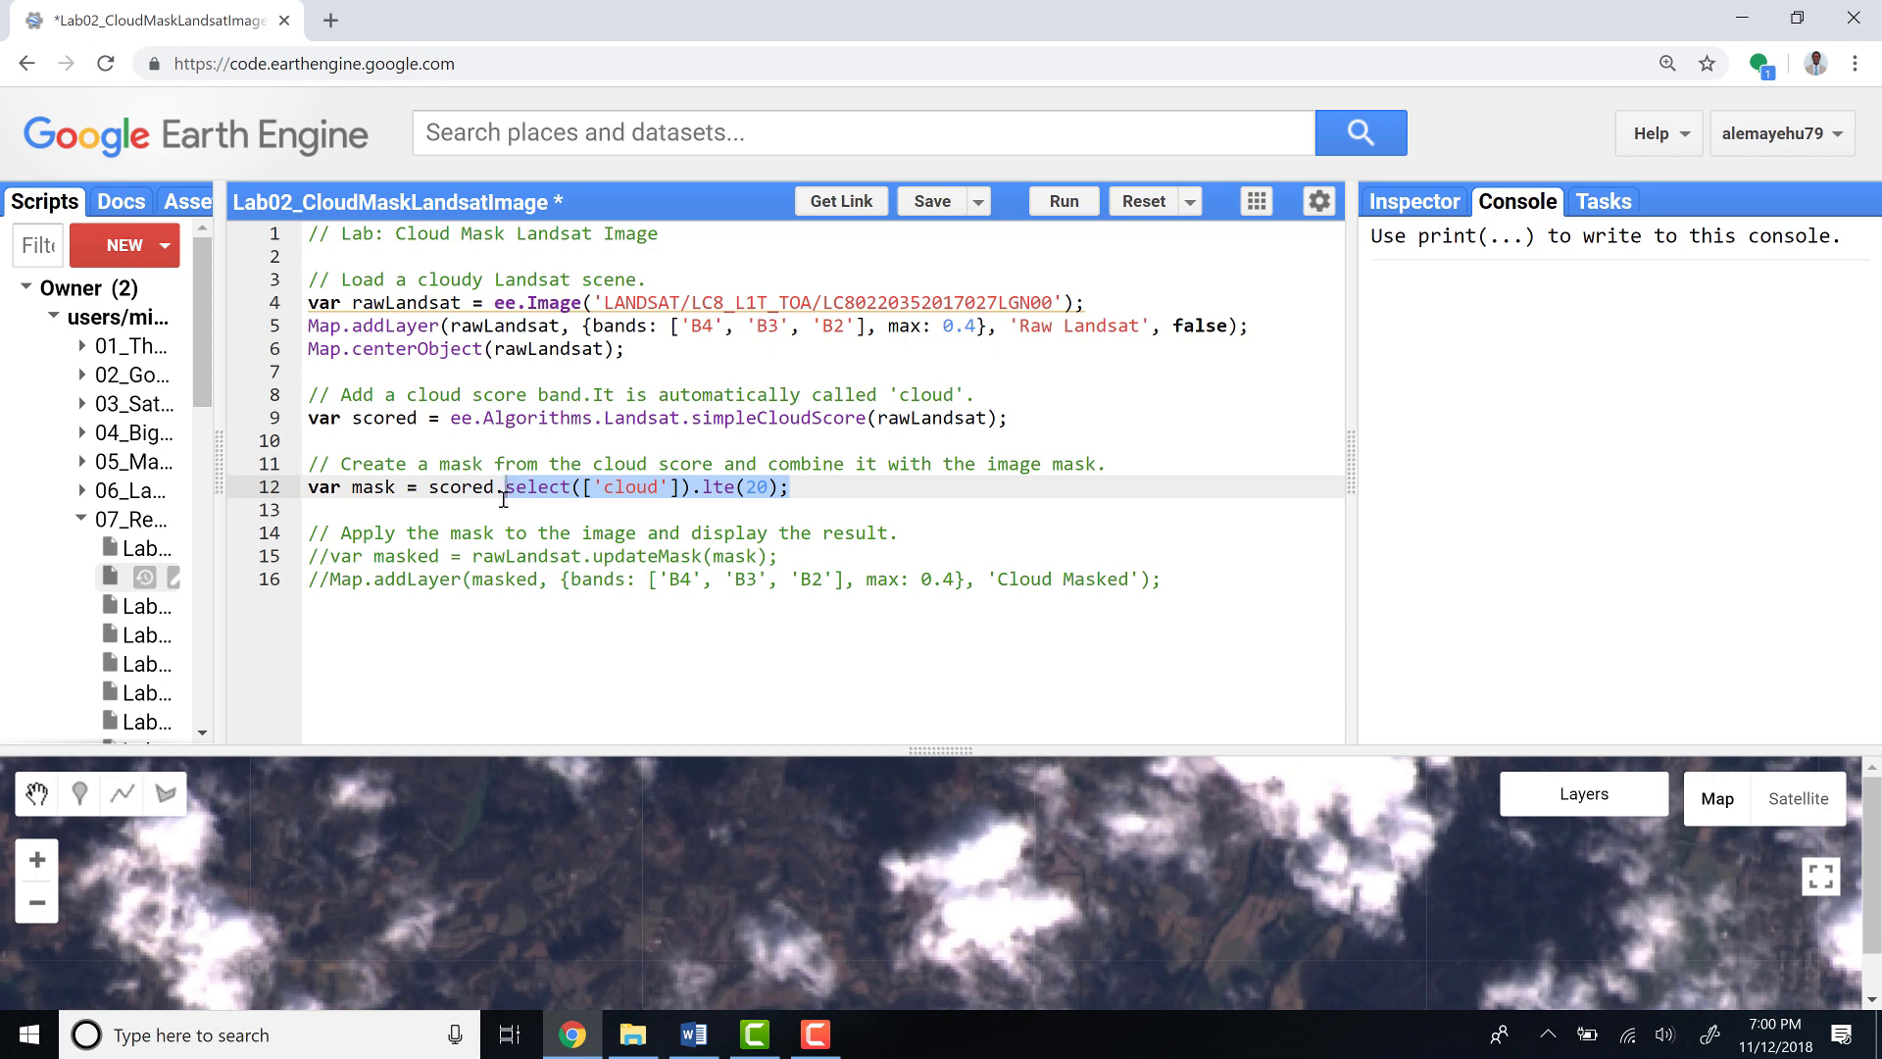
click(503, 497)
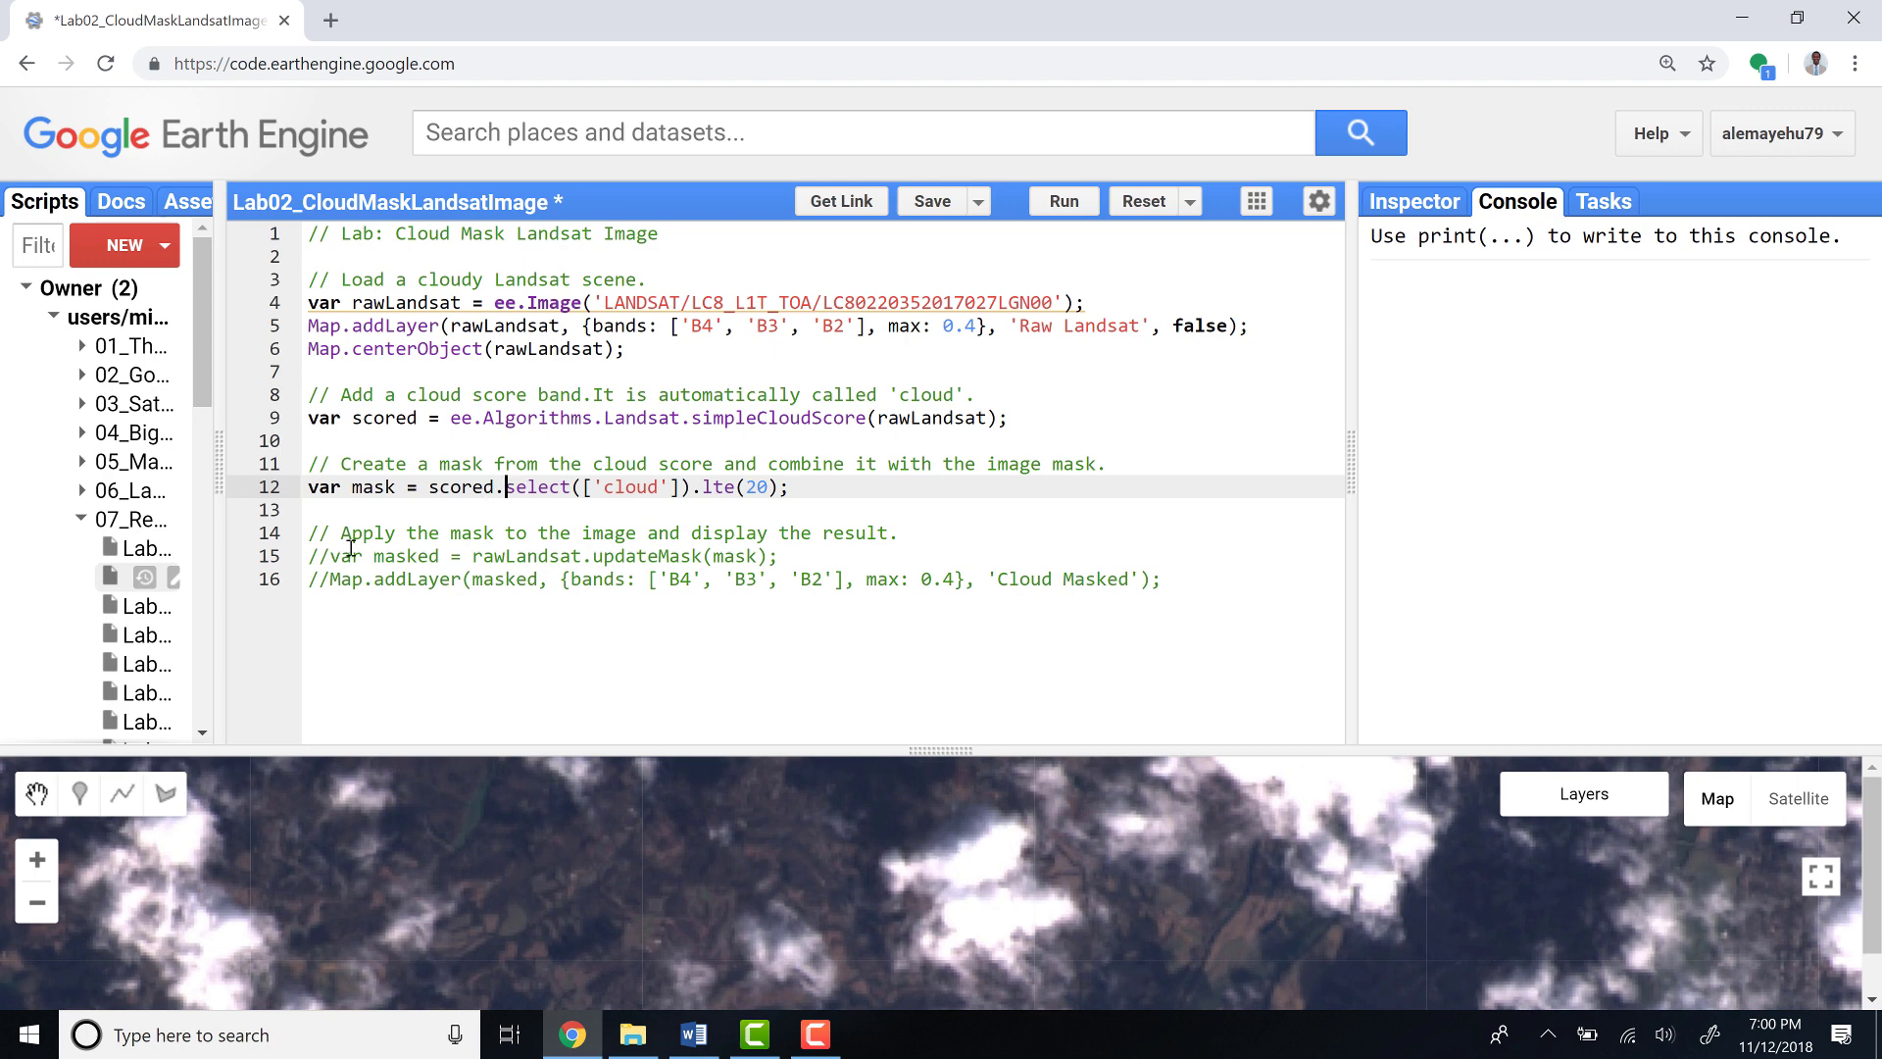
drag(353, 497, 390, 493)
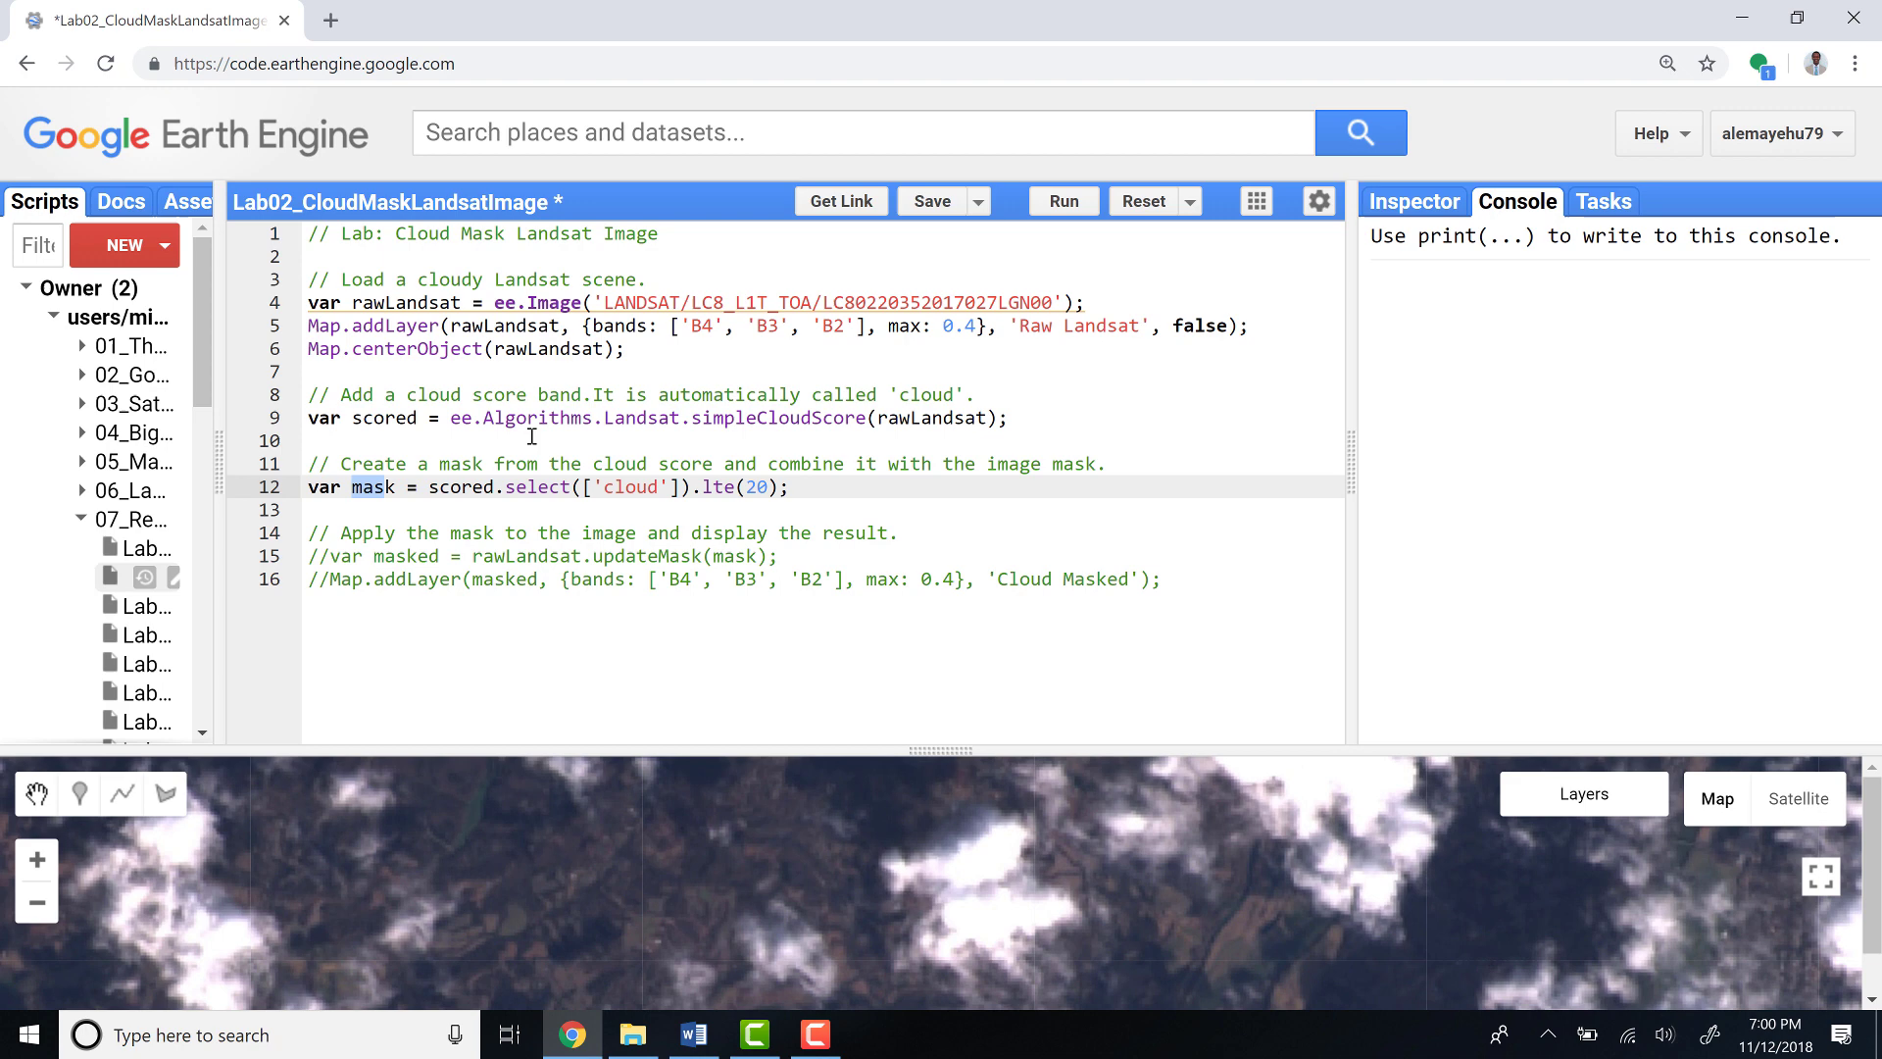
Uncomment line 15, var masked = rawLandsat.updateMask(mask), noting updateMask and rawLandsat
click(340, 557)
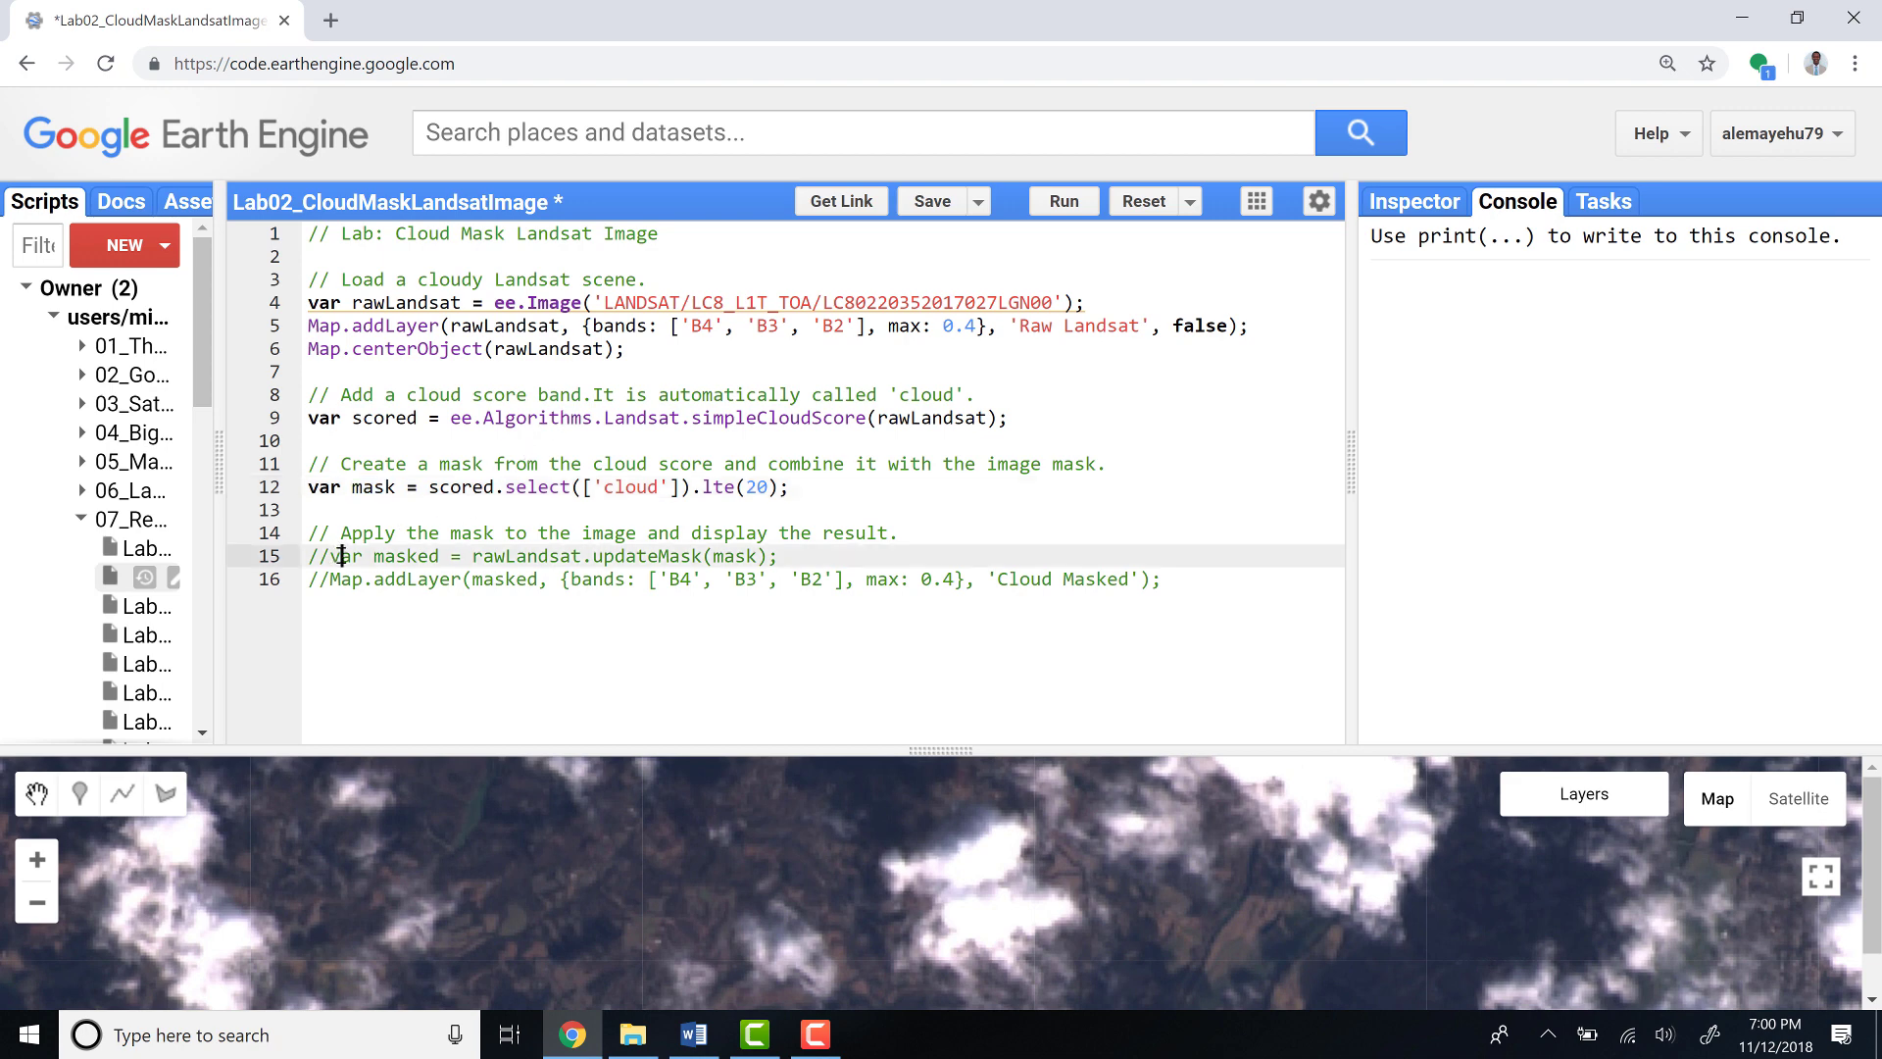
key(Delete)
key(Delete)
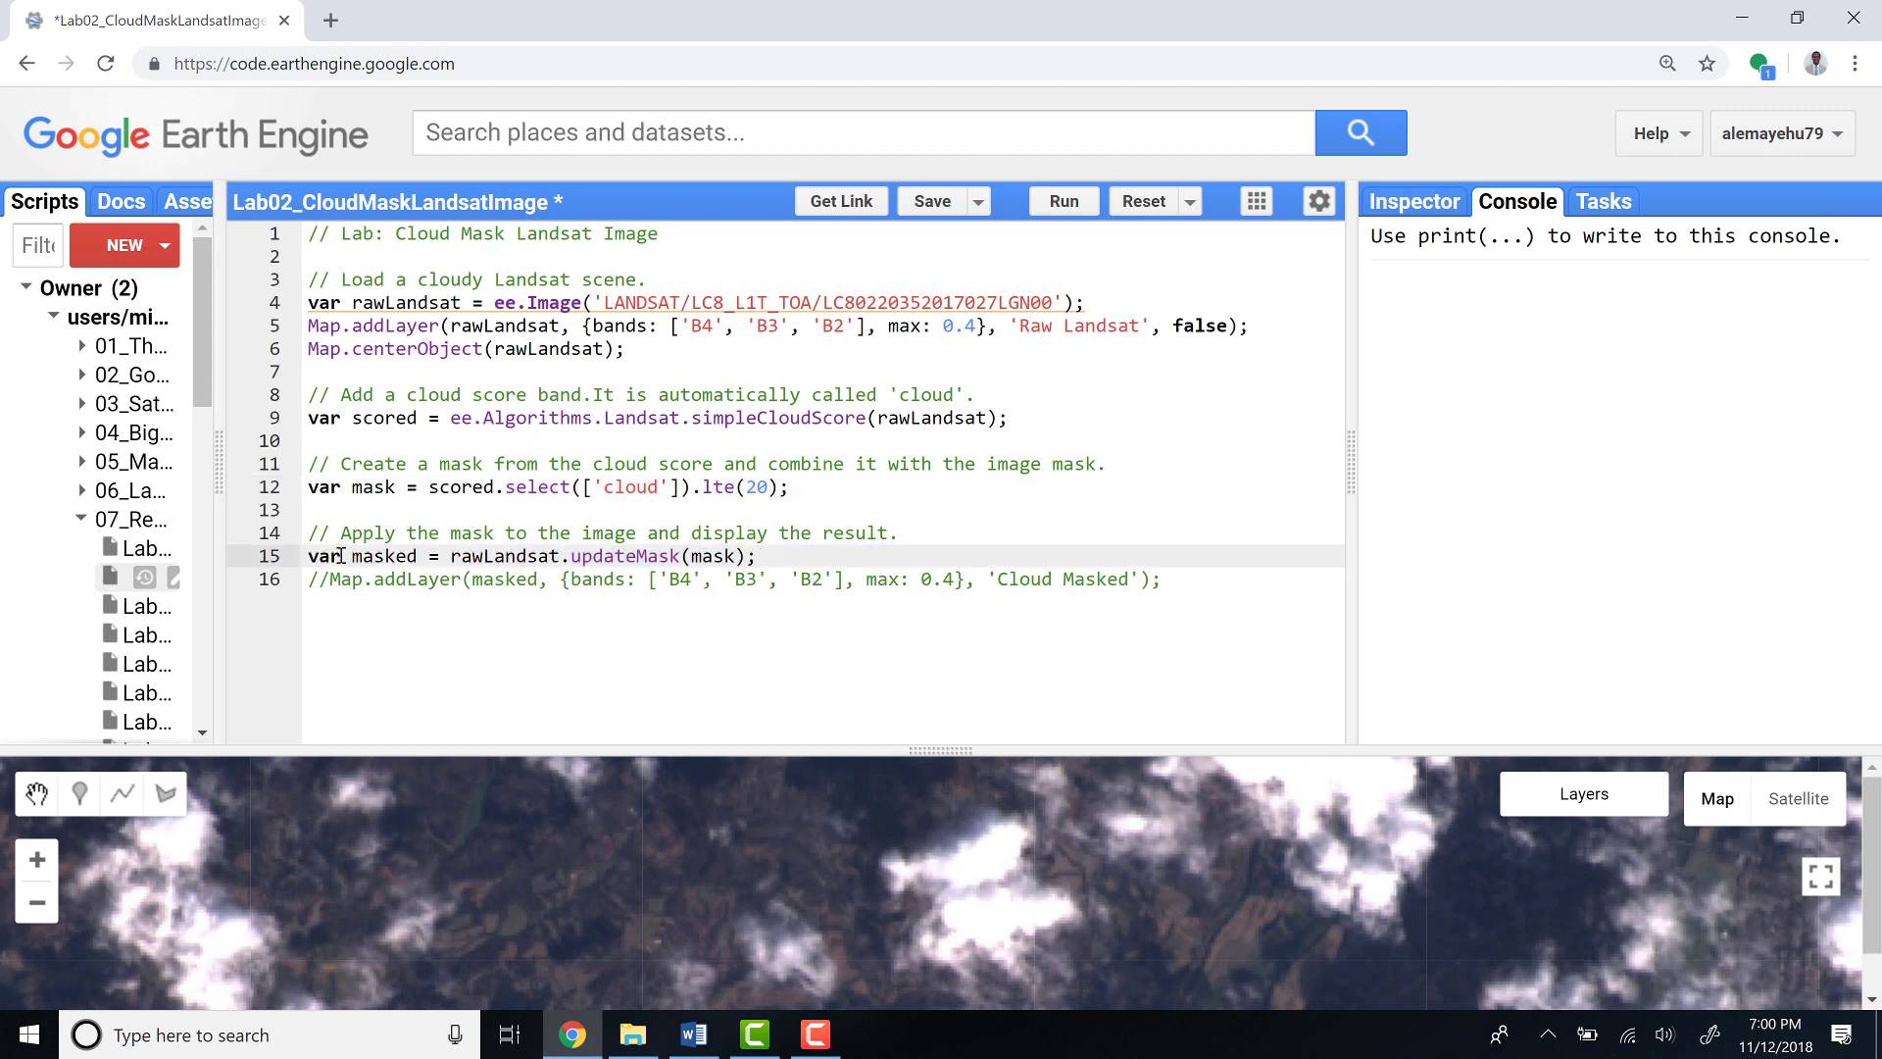
drag(572, 556, 682, 556)
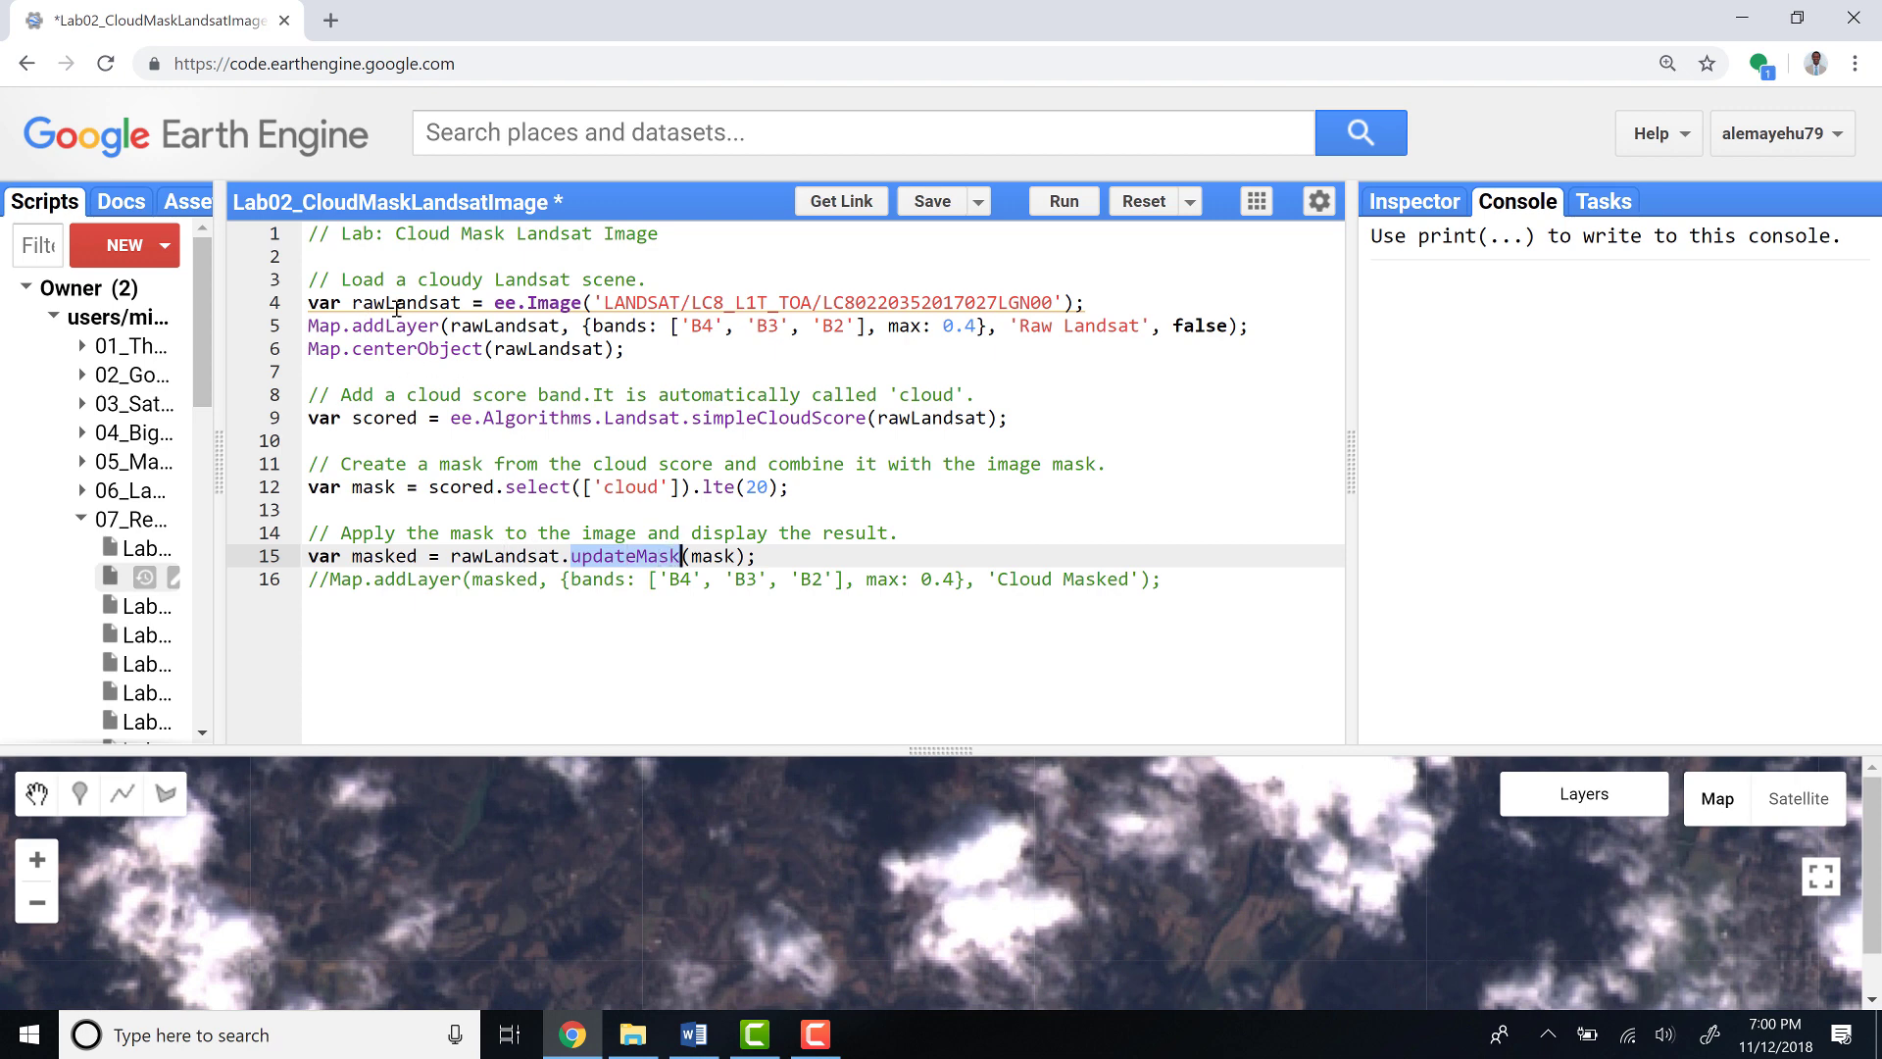
mouse_move(351, 303)
mouse_down()
mouse_move(428, 304)
mouse_move(352, 303)
mouse_up()
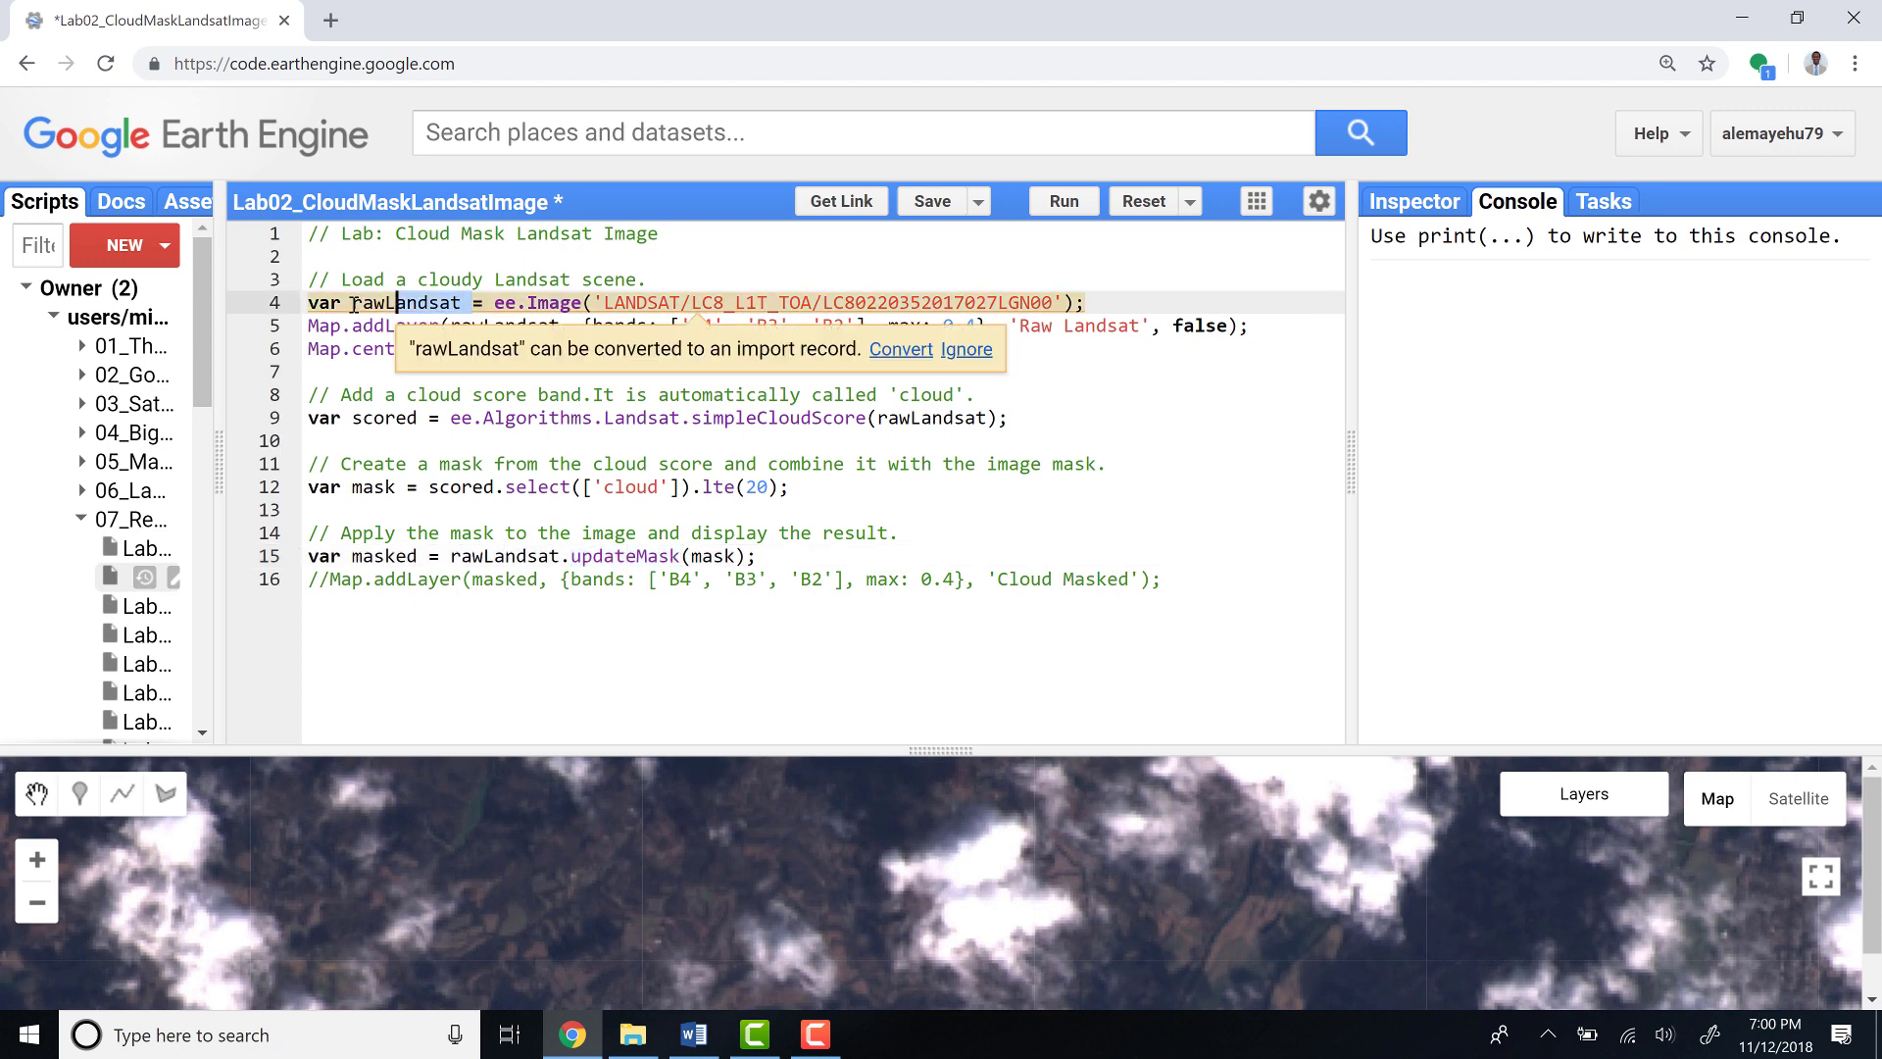
Trace the mask argument back to line 12's cloud score selection, then enlarge the map
click(686, 556)
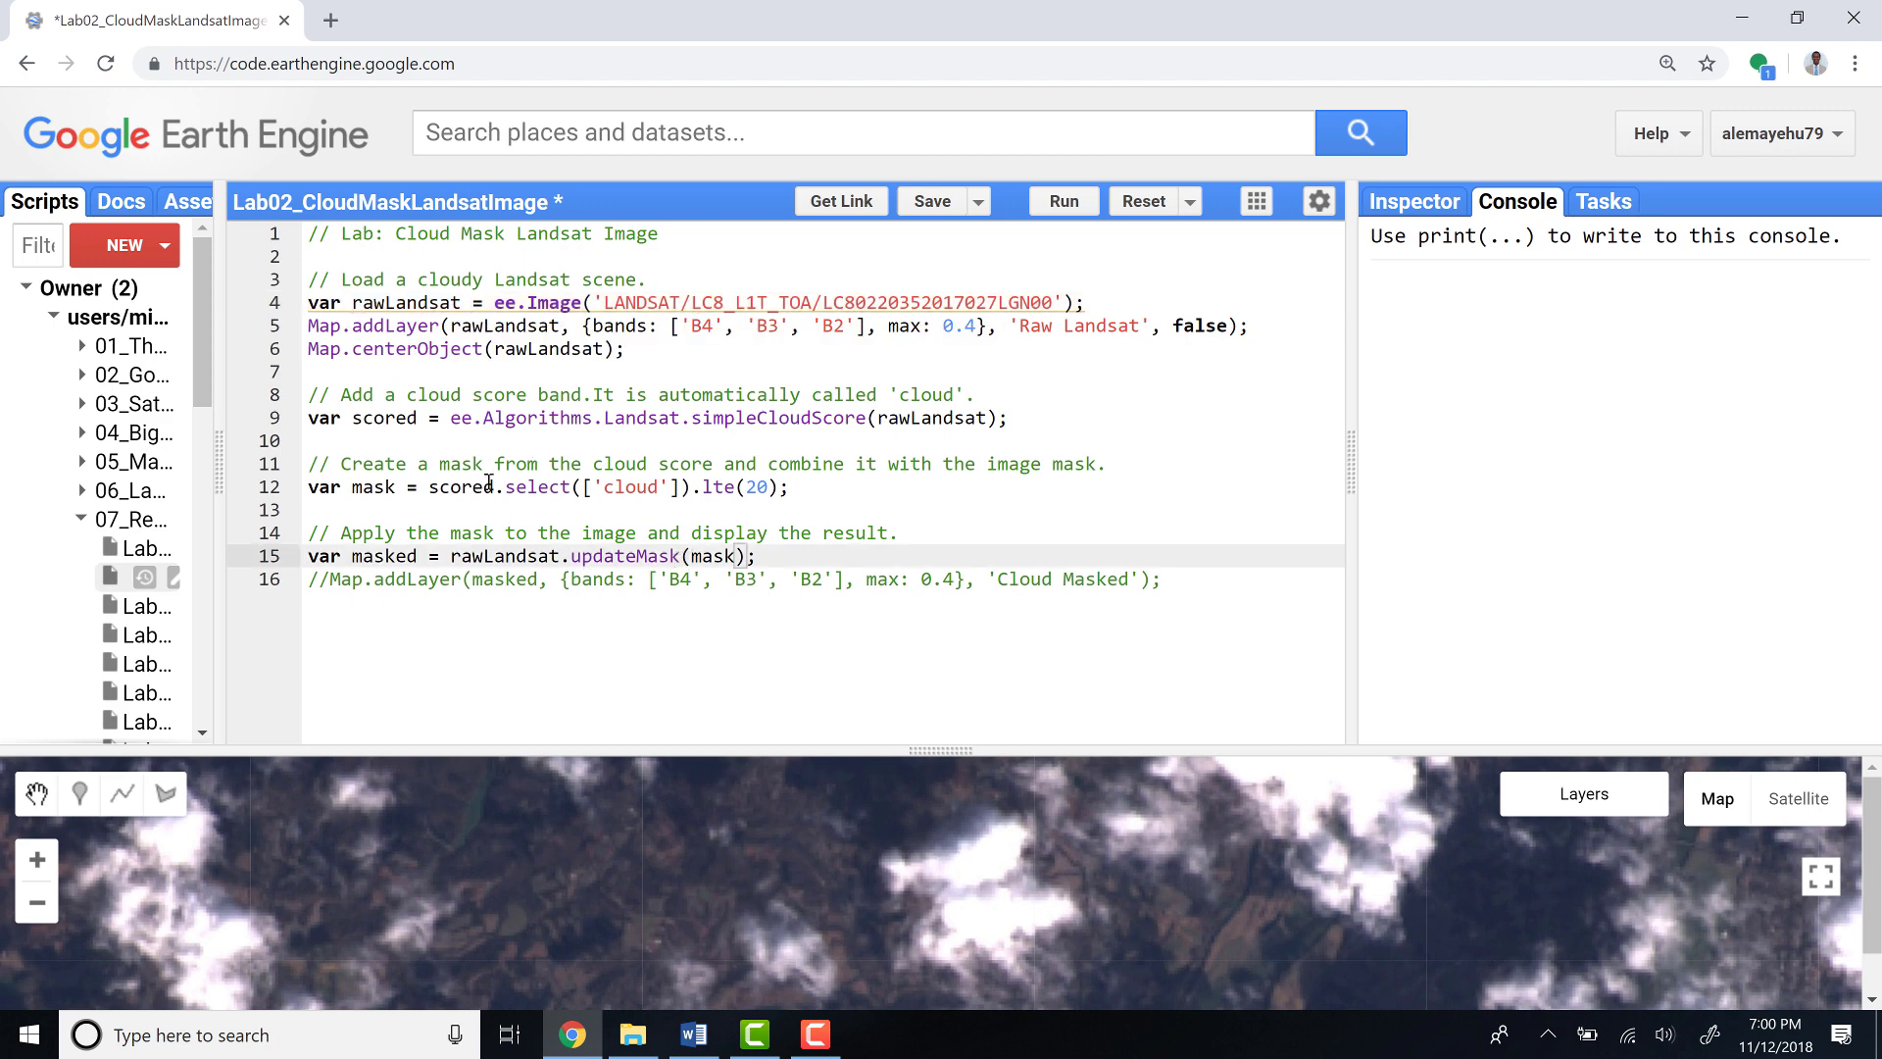
drag(375, 487, 673, 486)
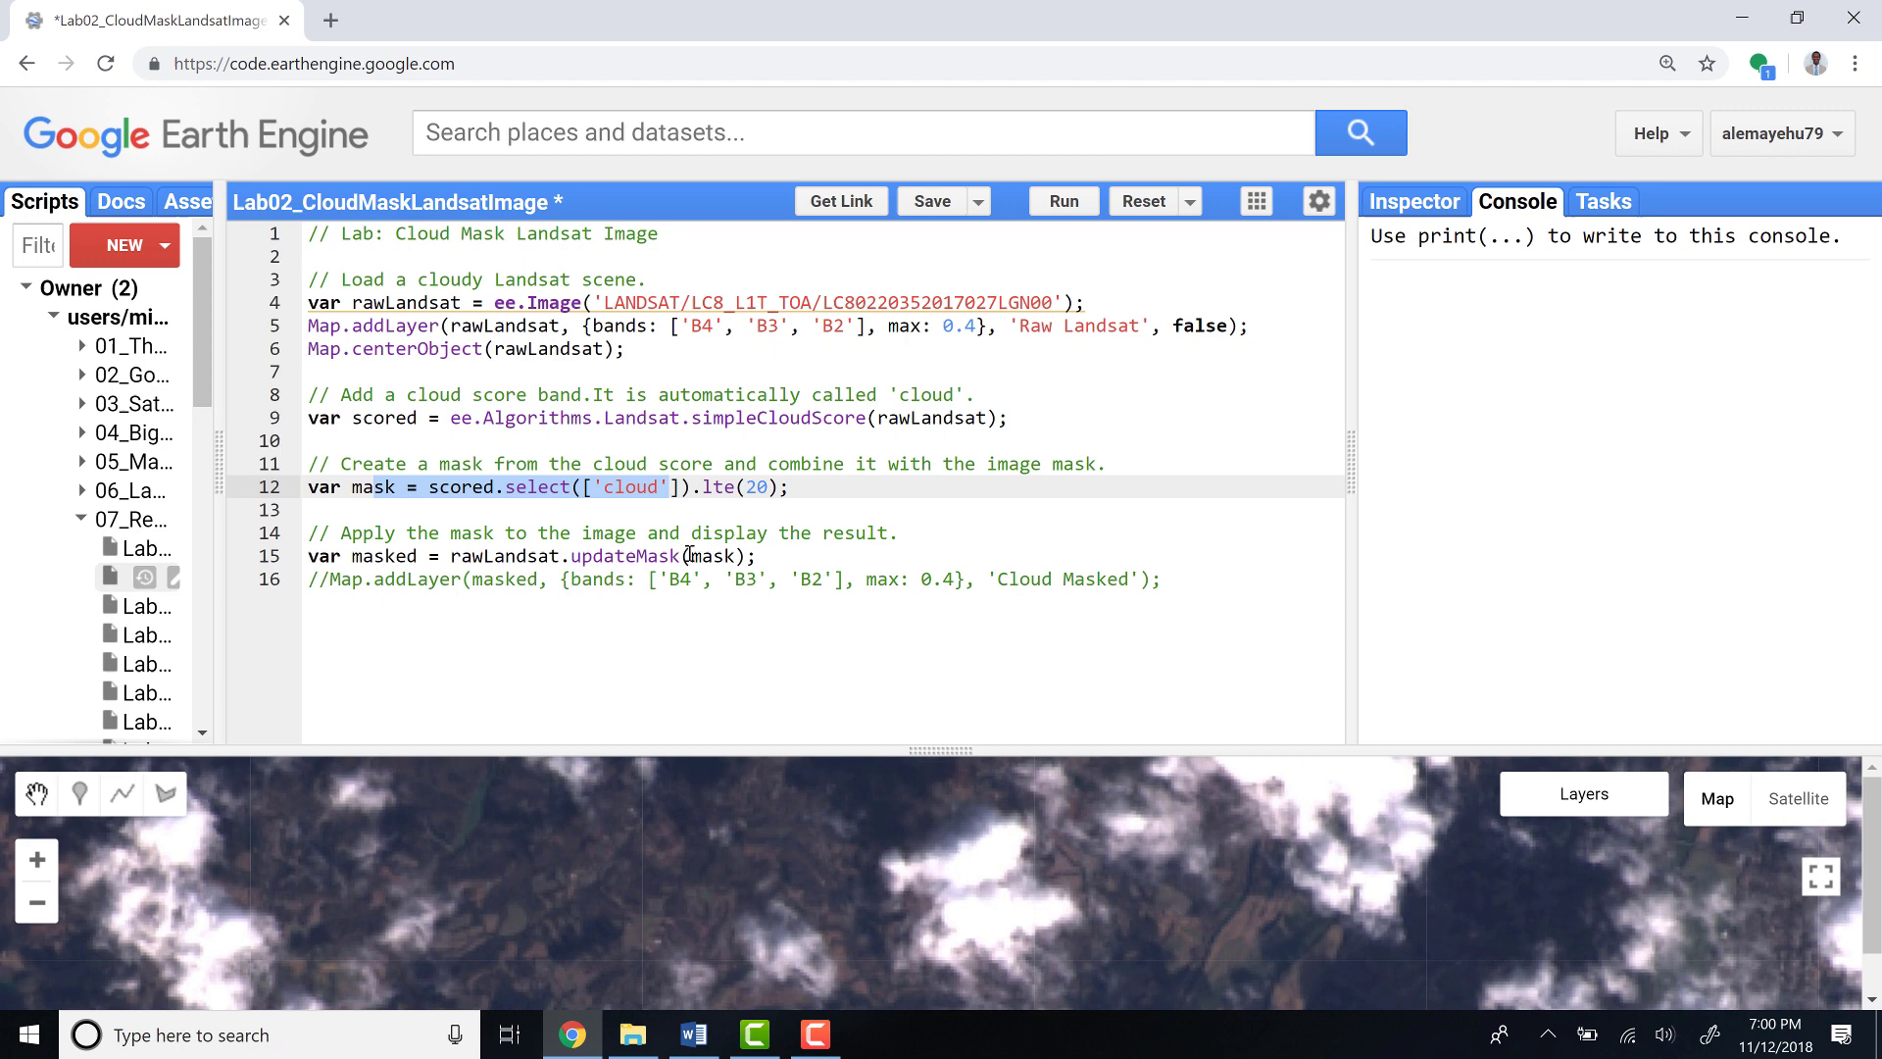
click(691, 555)
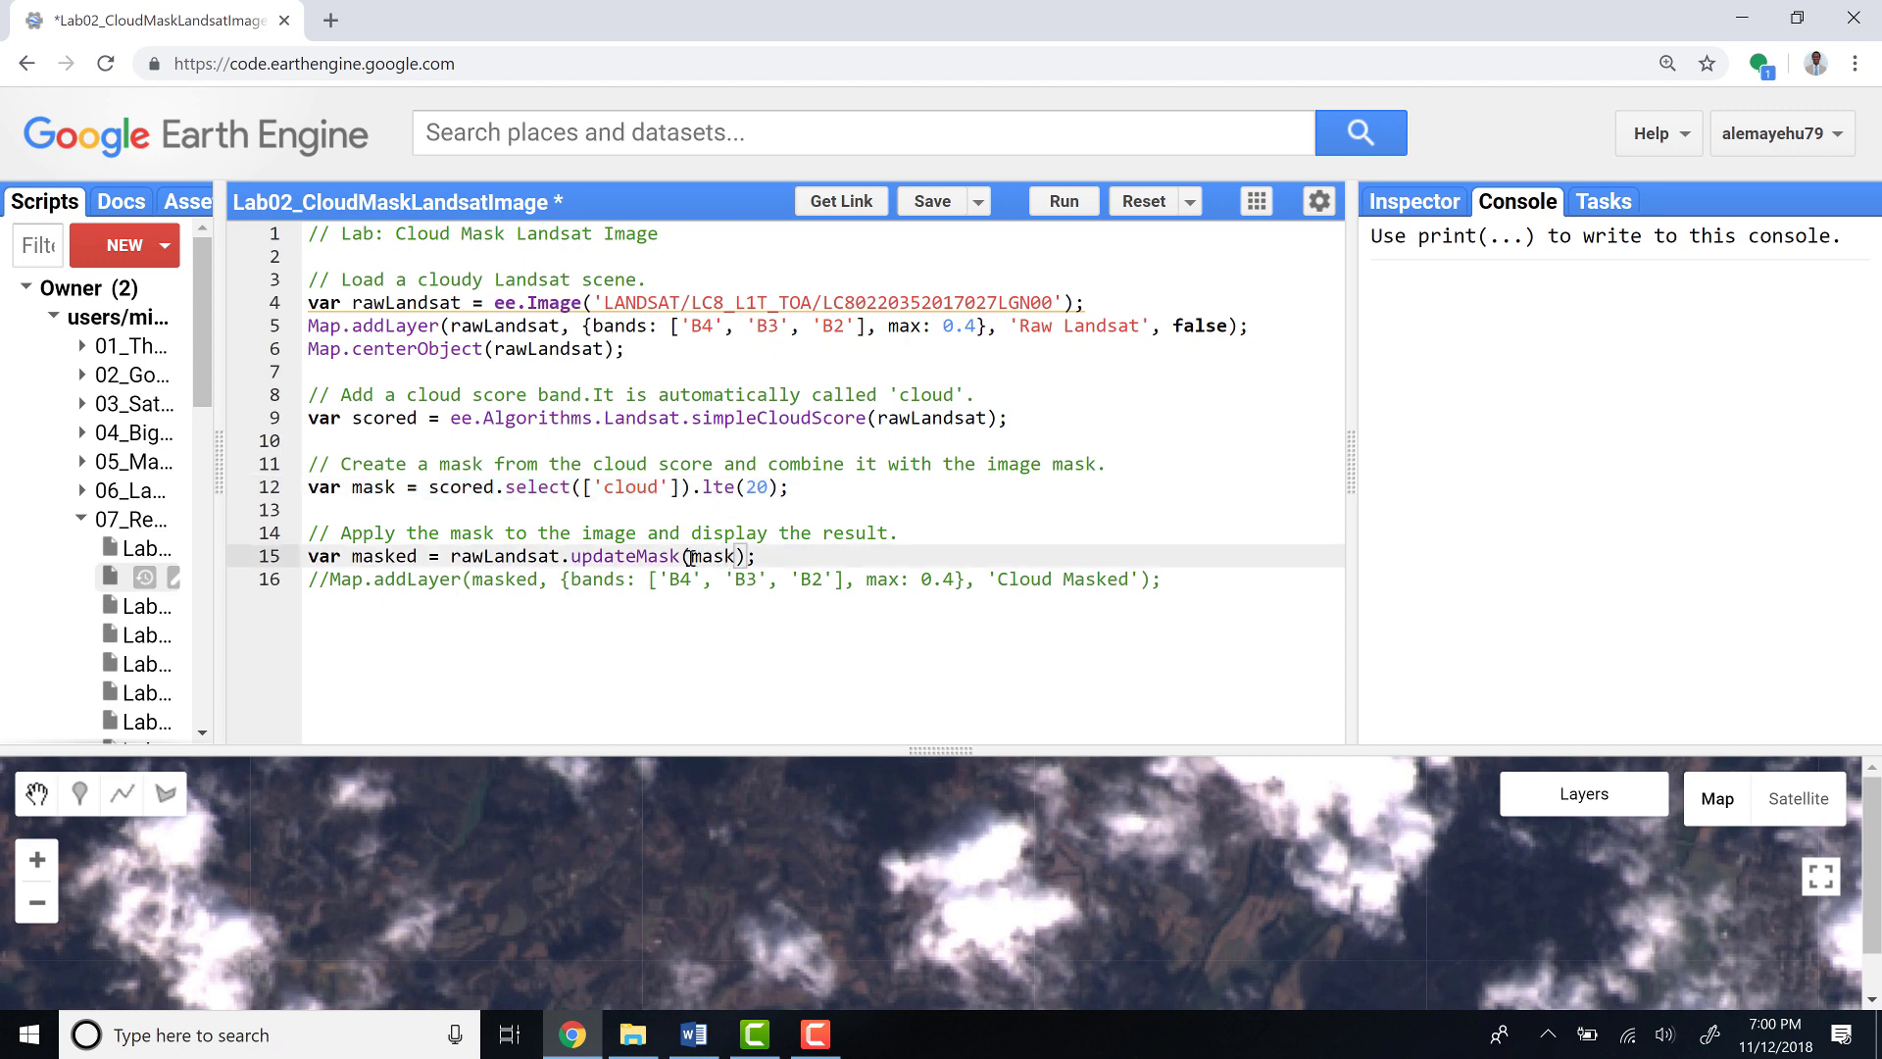
key(ctrl+shift+Right)
key(End)
key(ctrl+shift+Right)
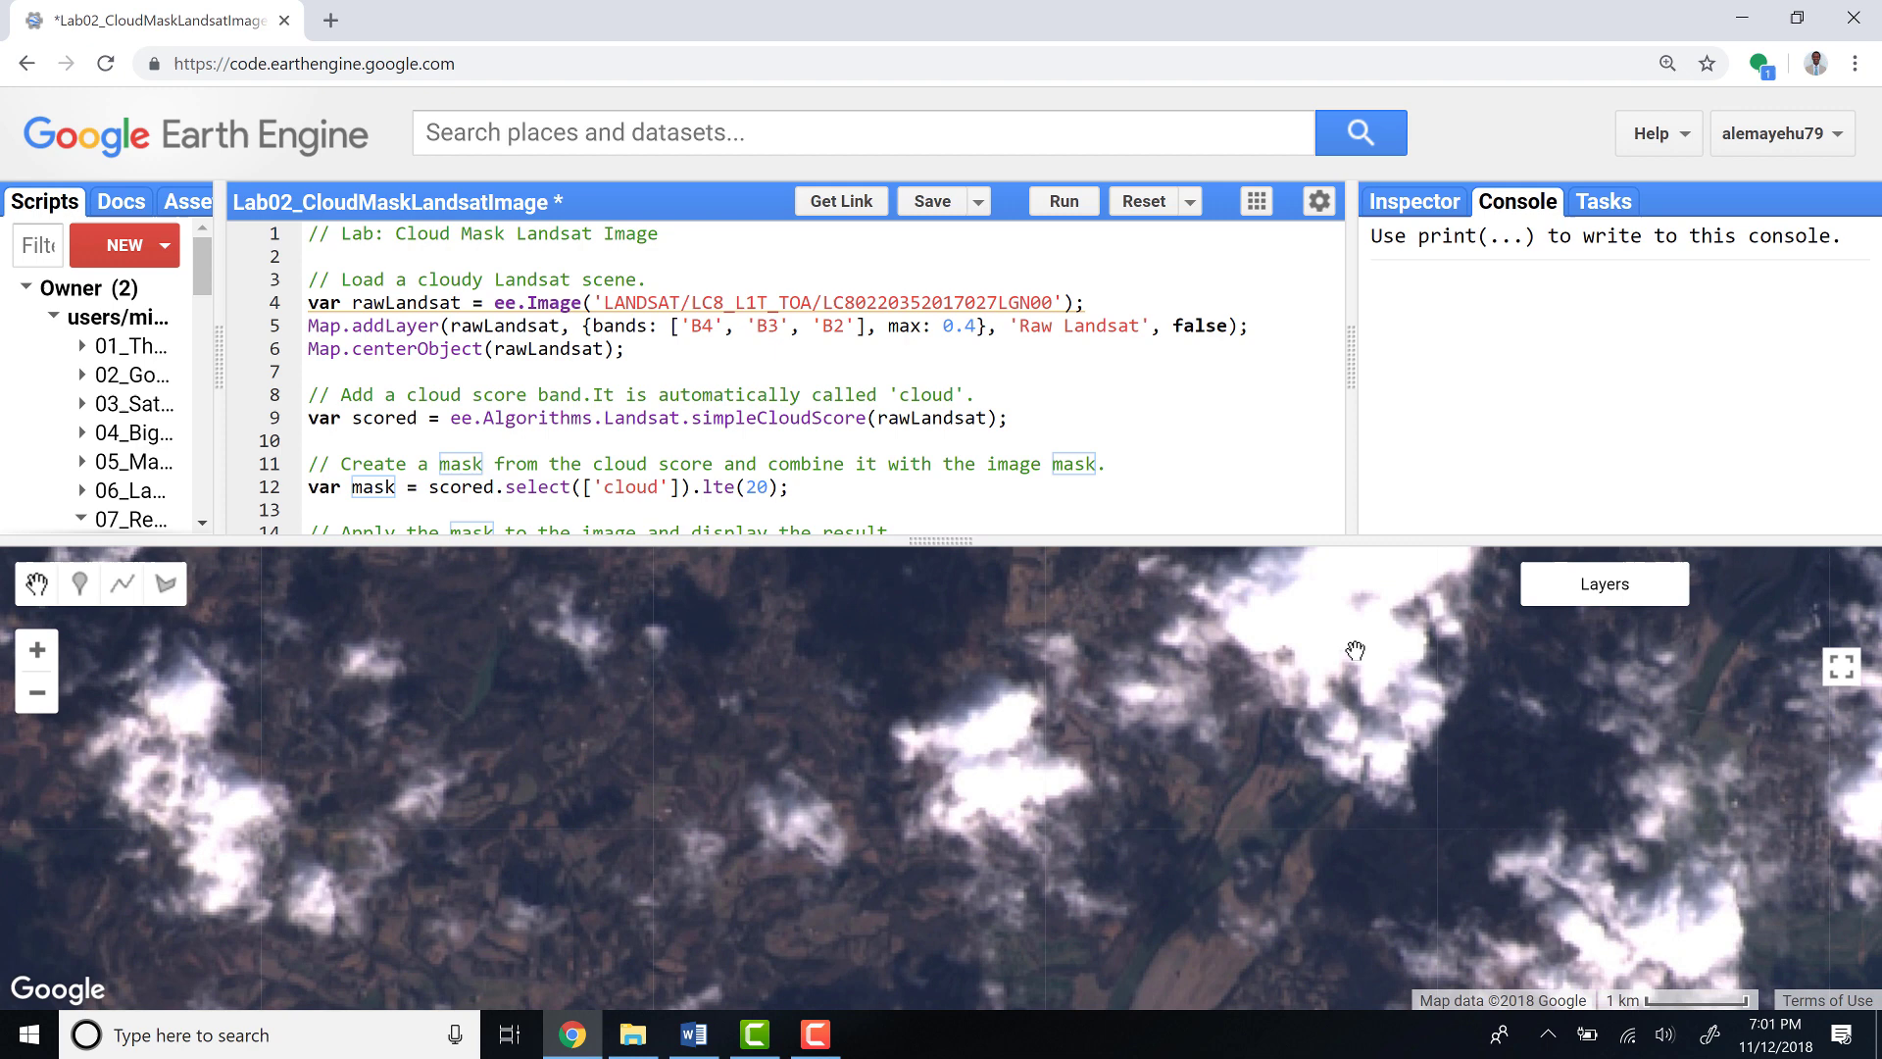
drag(1307, 752, 1273, 463)
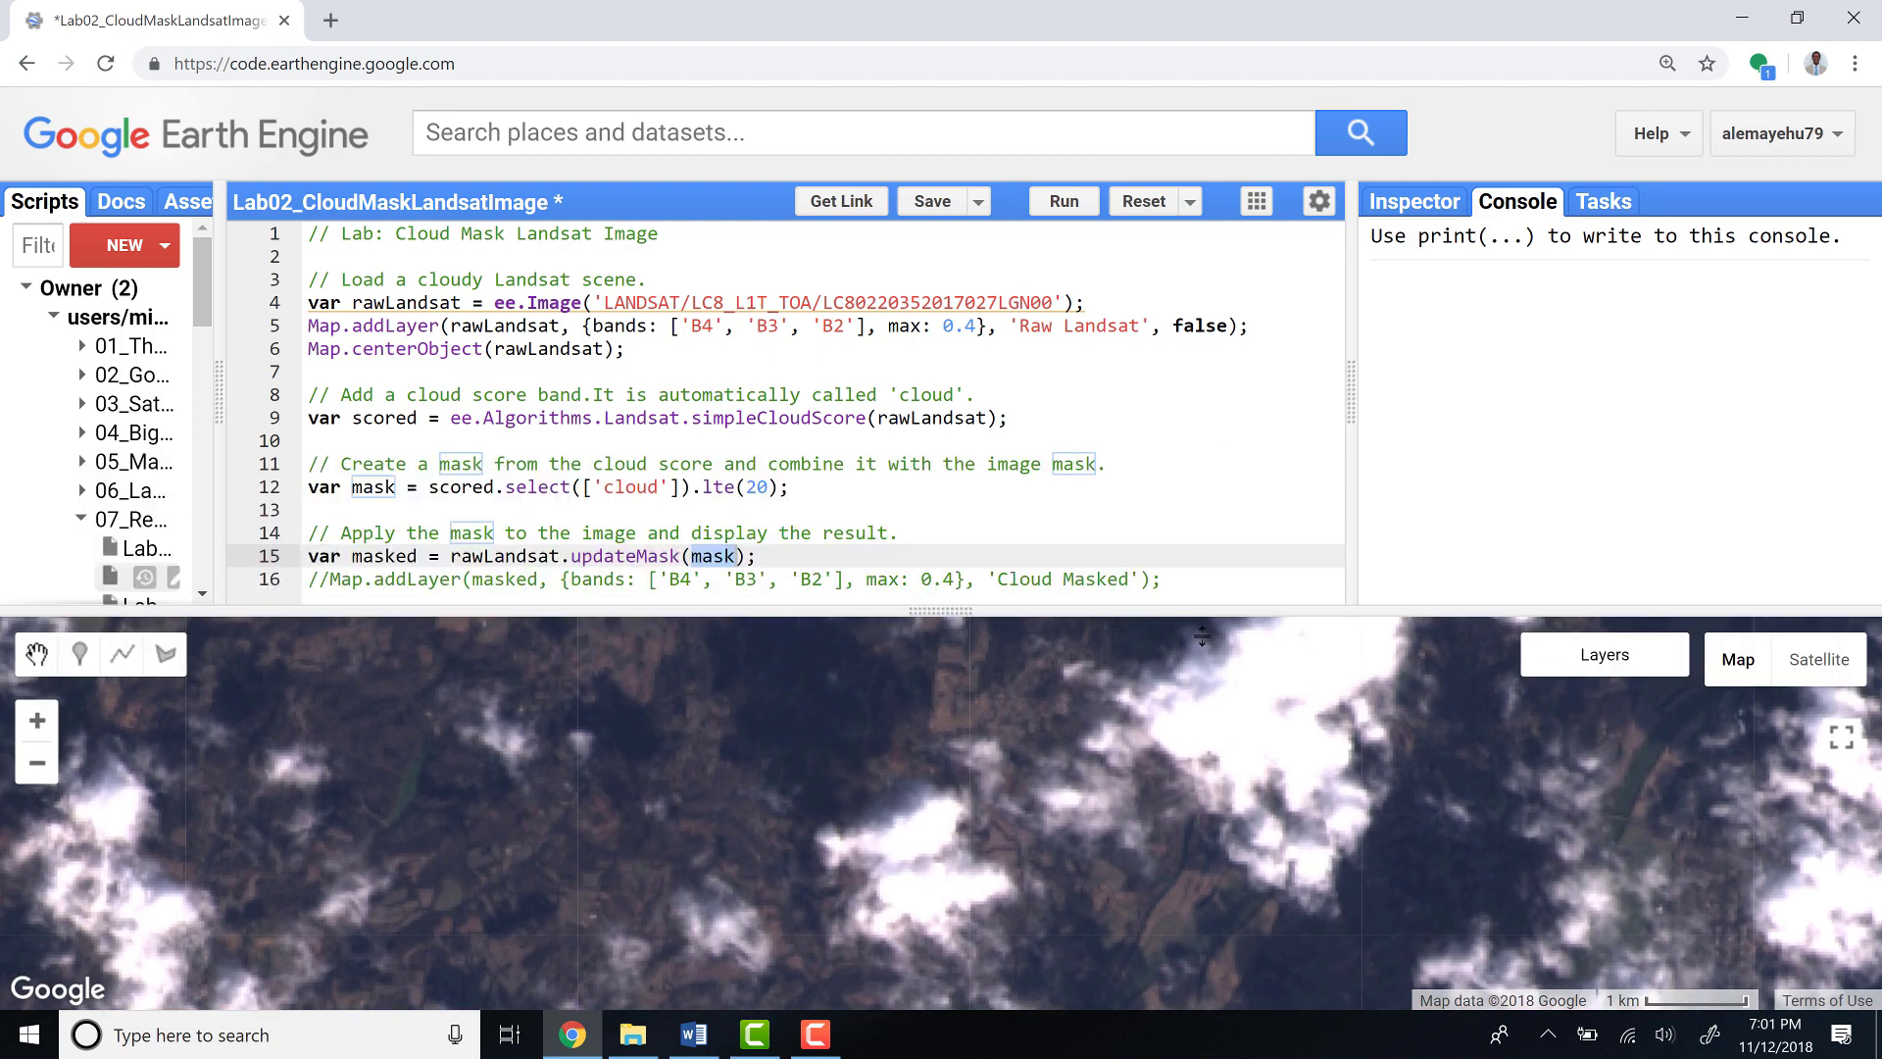
Uncomment line 16, Map.addLayer(masked, bands B4/B3/B2, 'Cloud Masked'), and review its arguments
drag(1203, 460, 1206, 636)
click(657, 534)
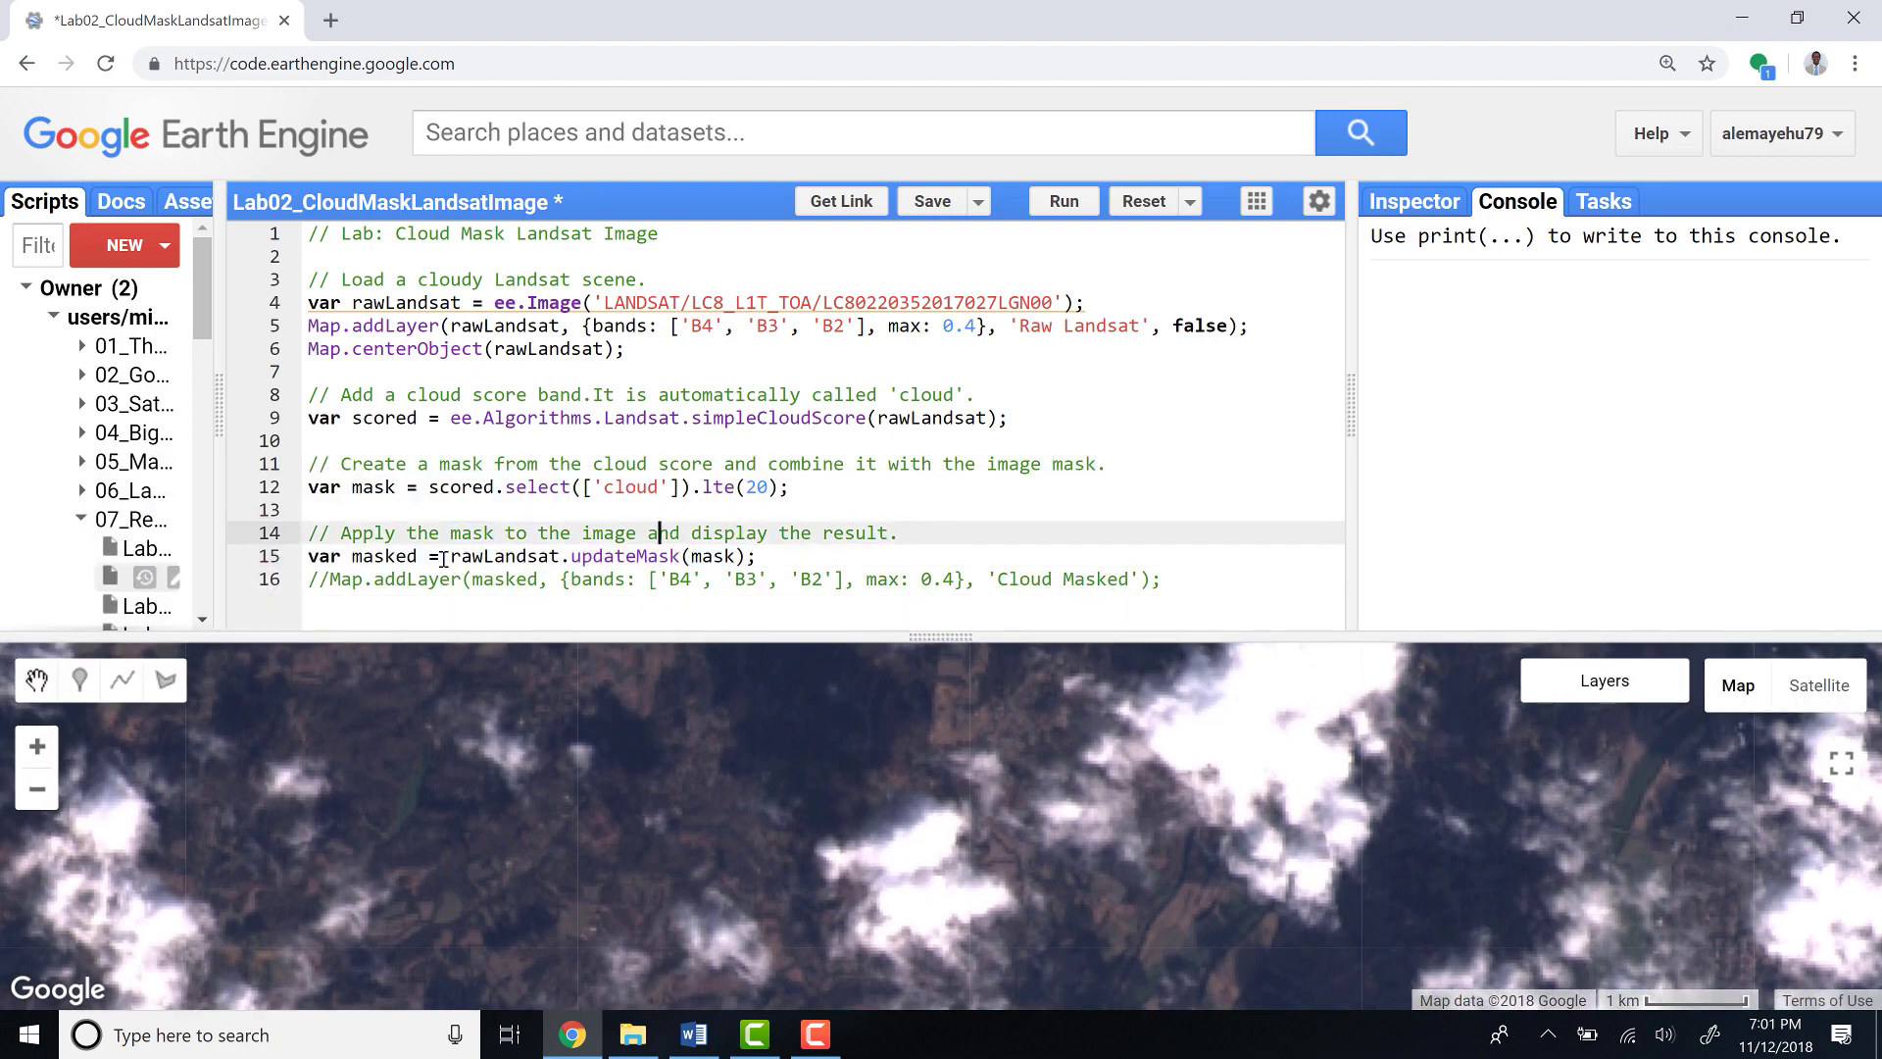
click(330, 579)
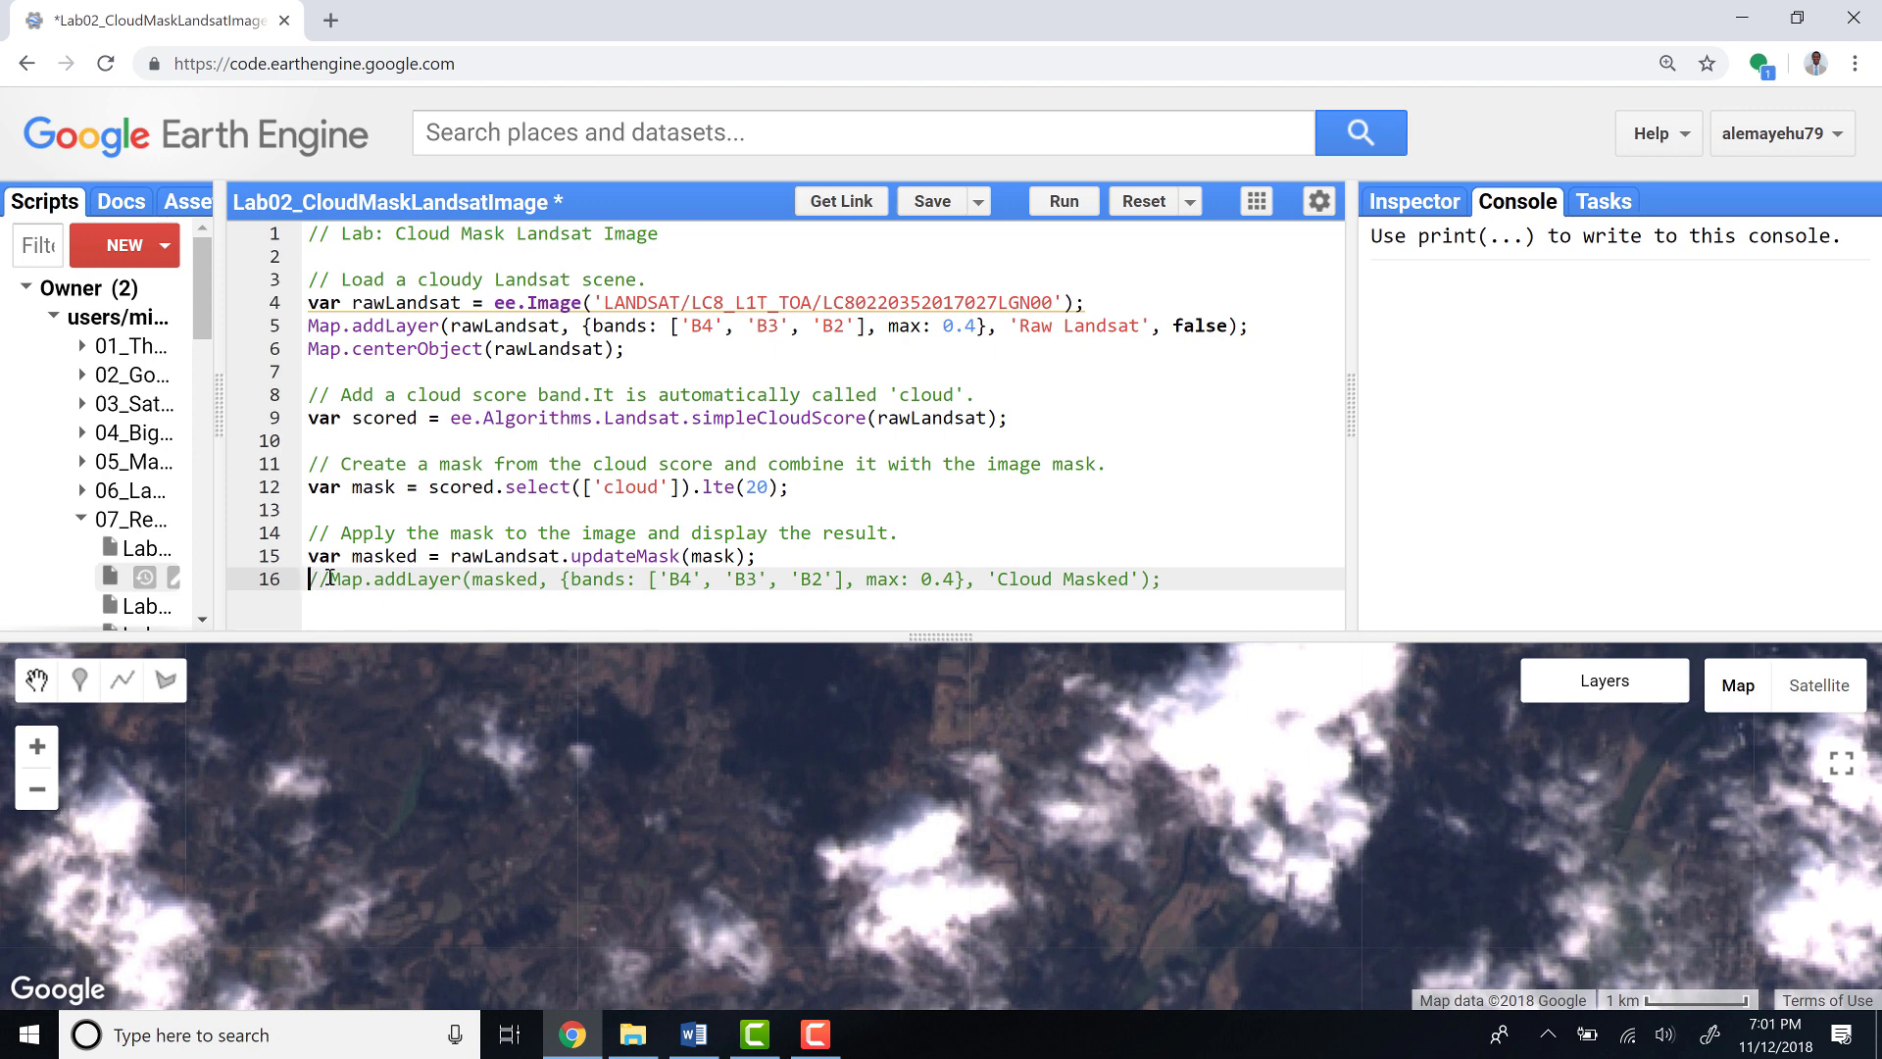
key(Delete)
key(Delete)
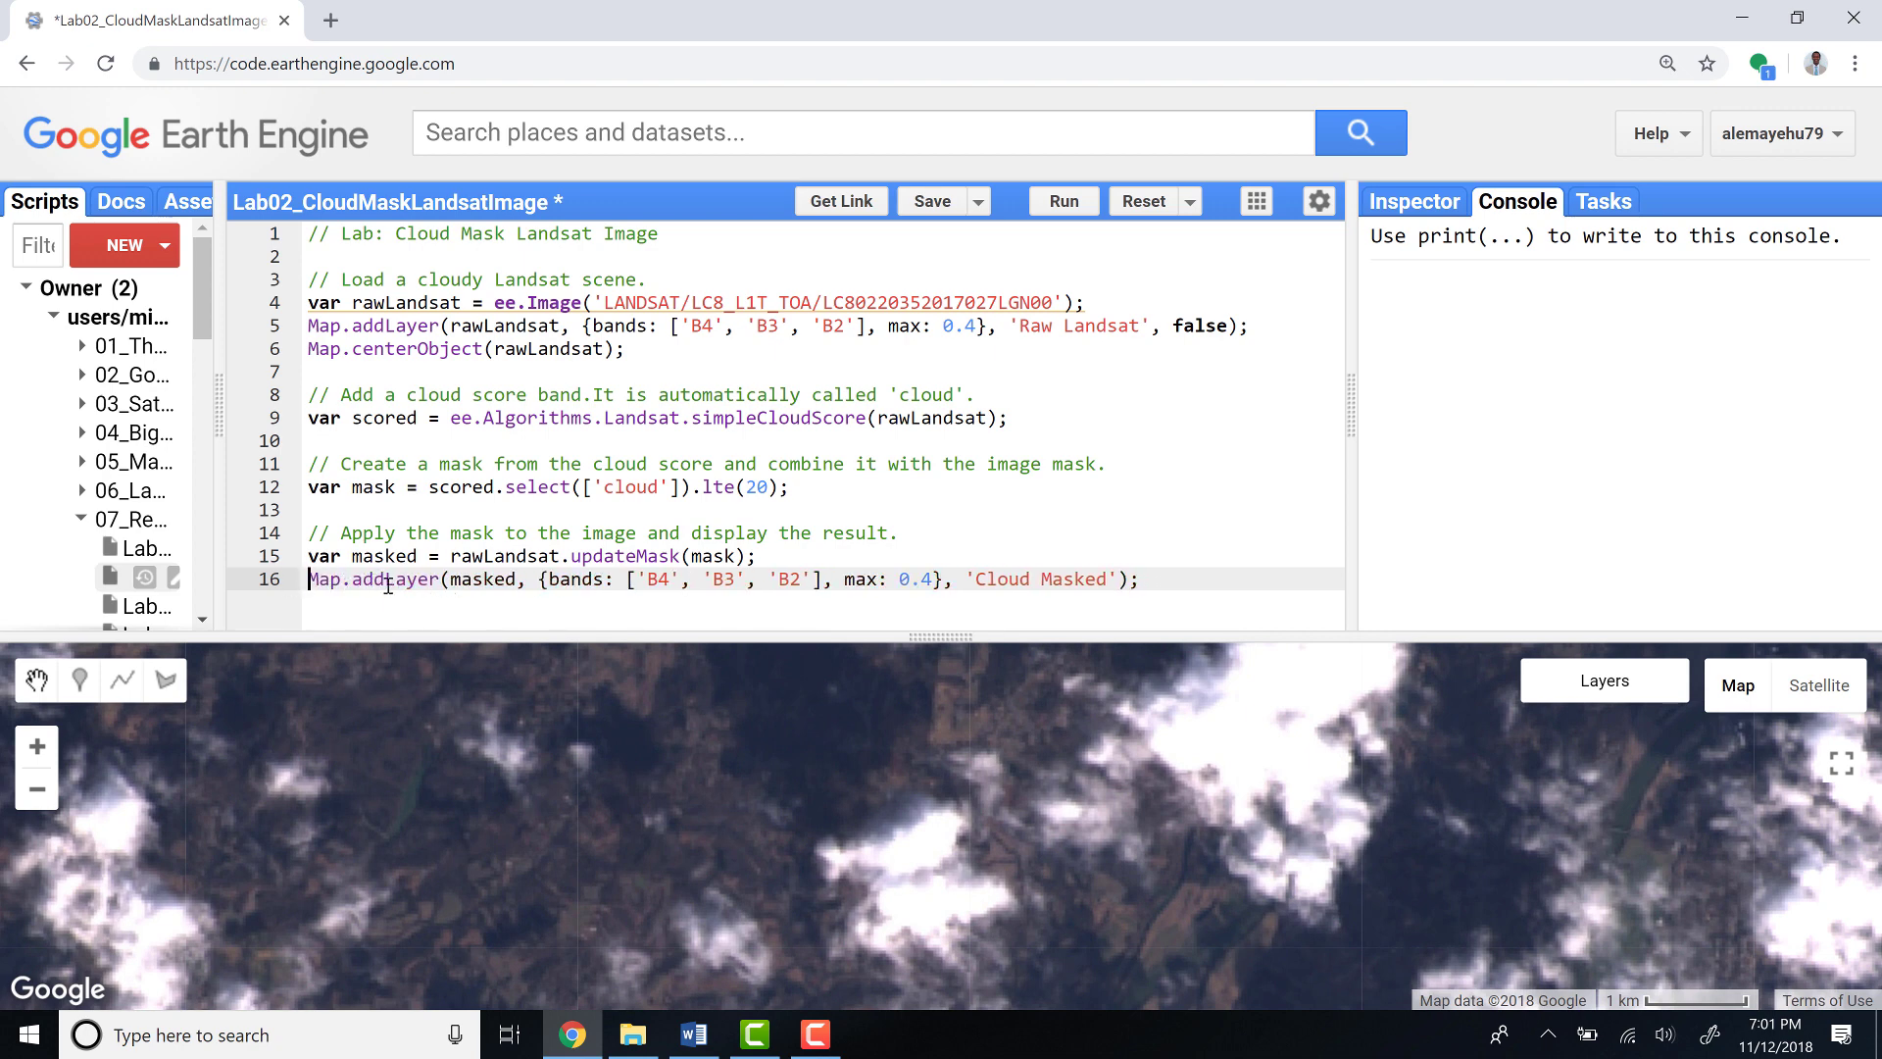
drag(449, 579, 518, 579)
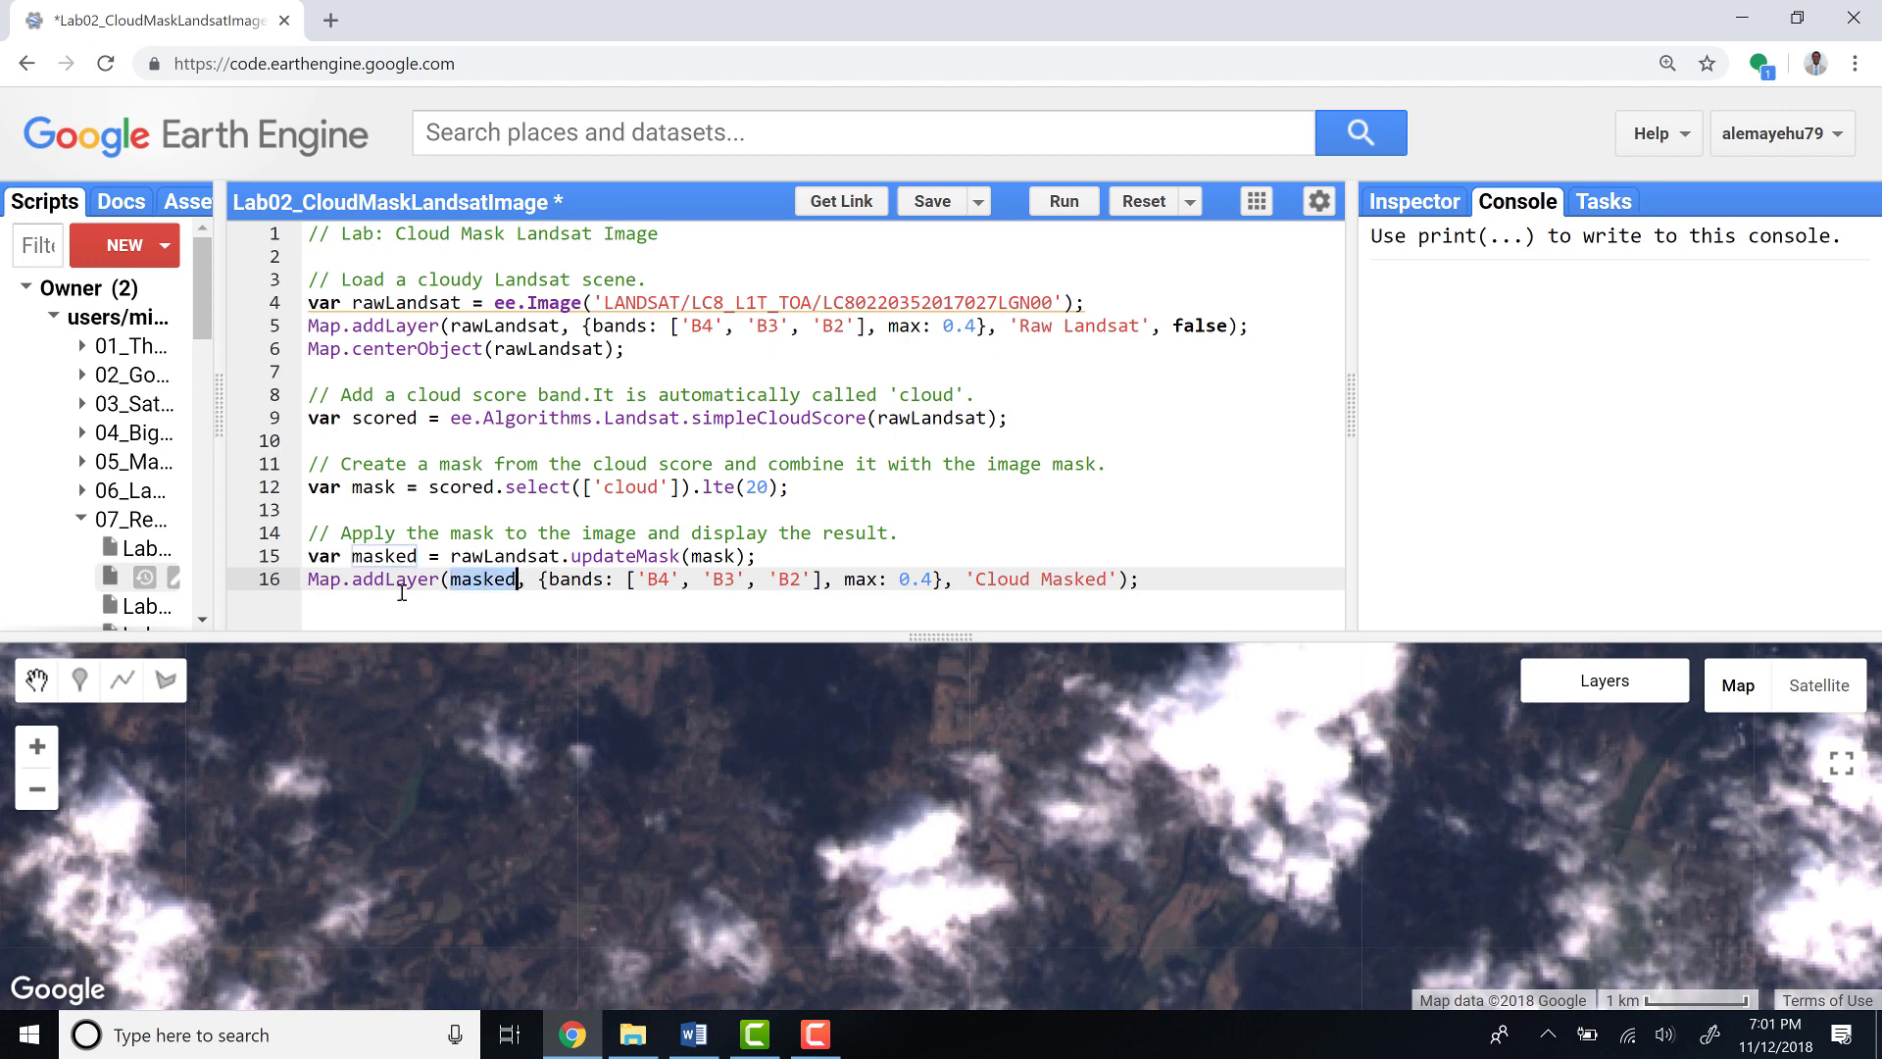
drag(348, 560, 420, 557)
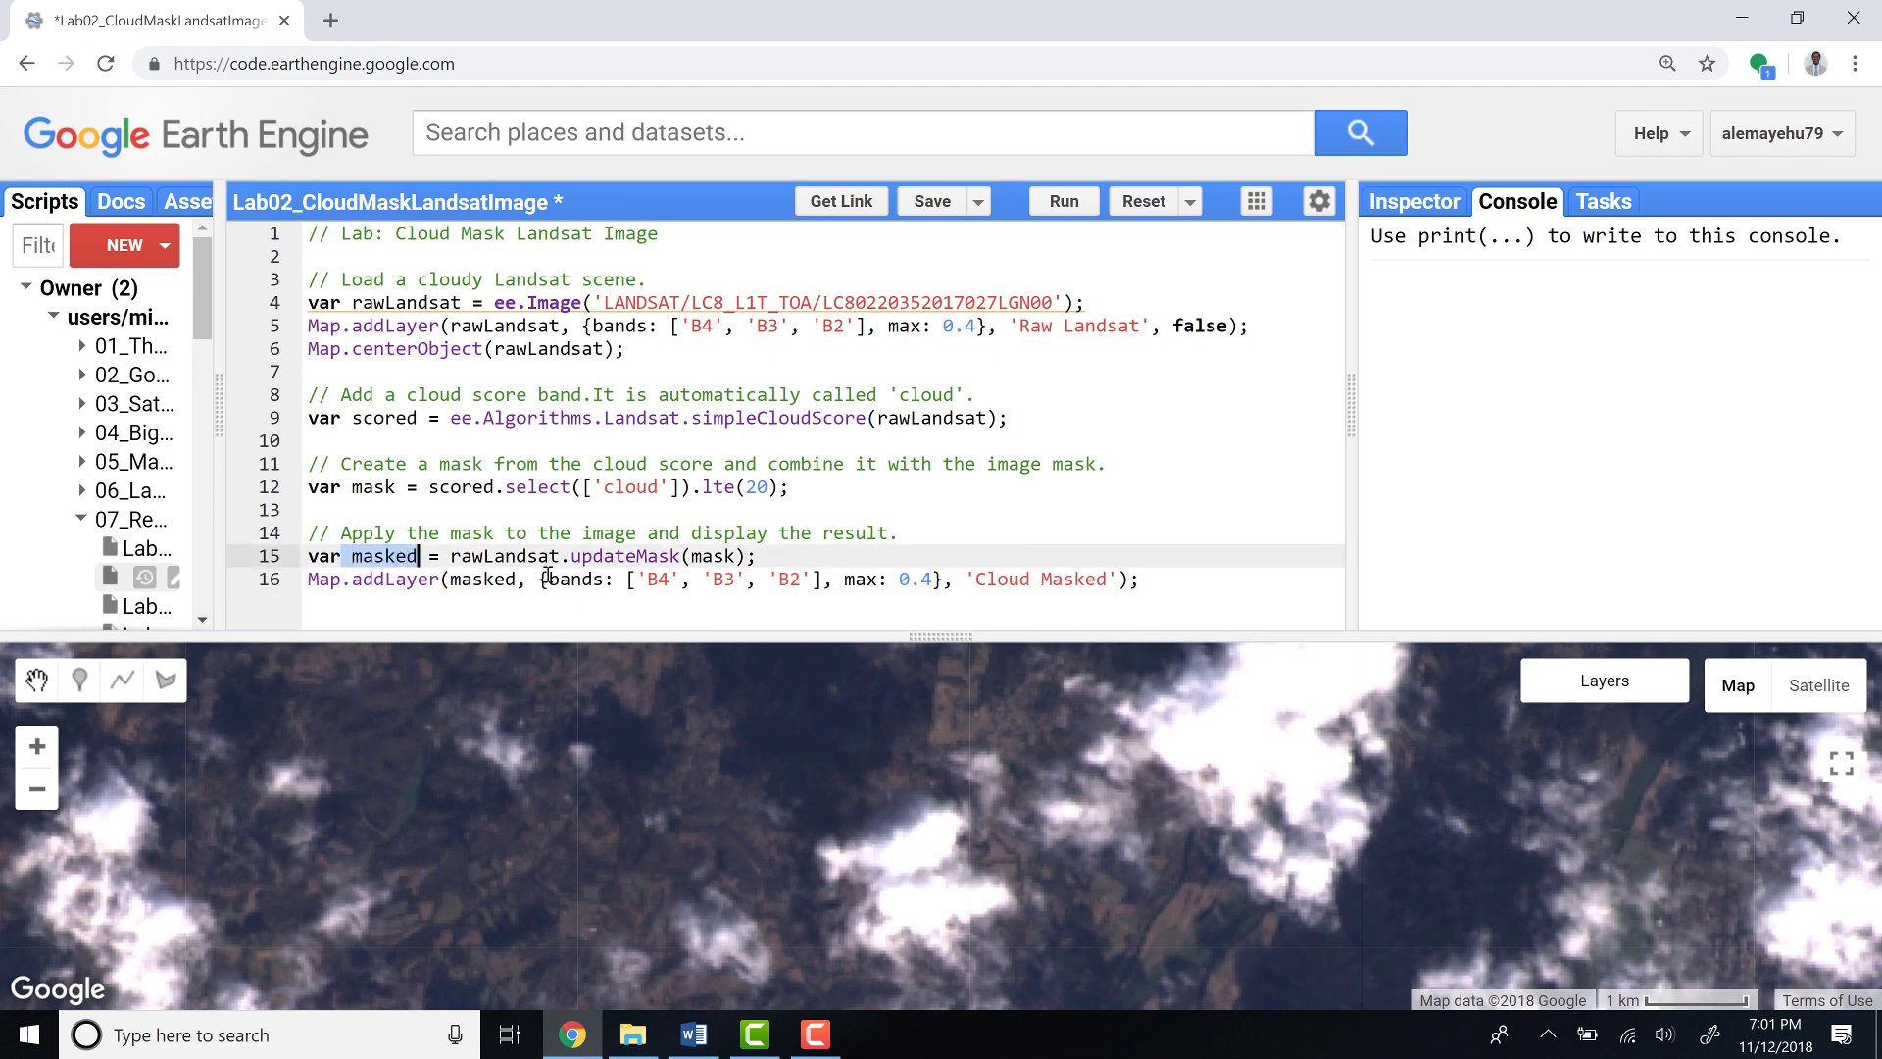
drag(542, 580, 824, 581)
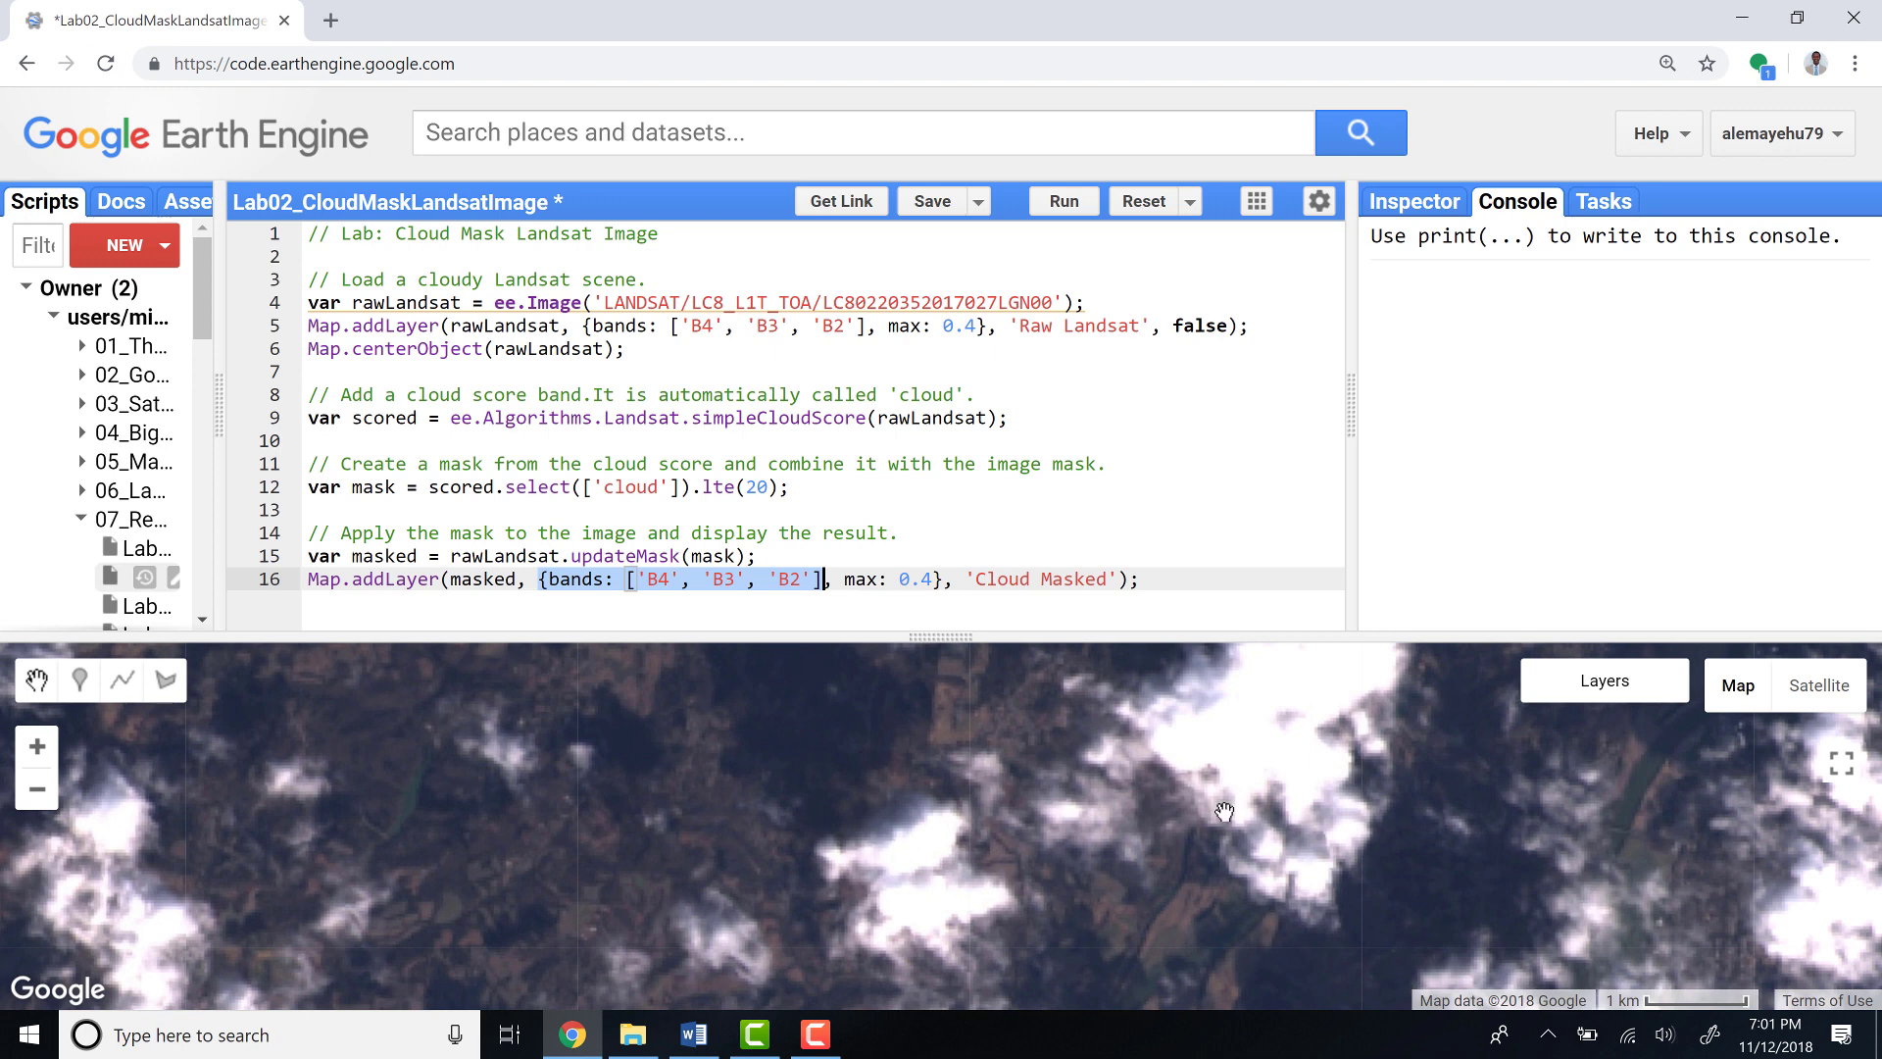
drag(1198, 844, 1085, 881)
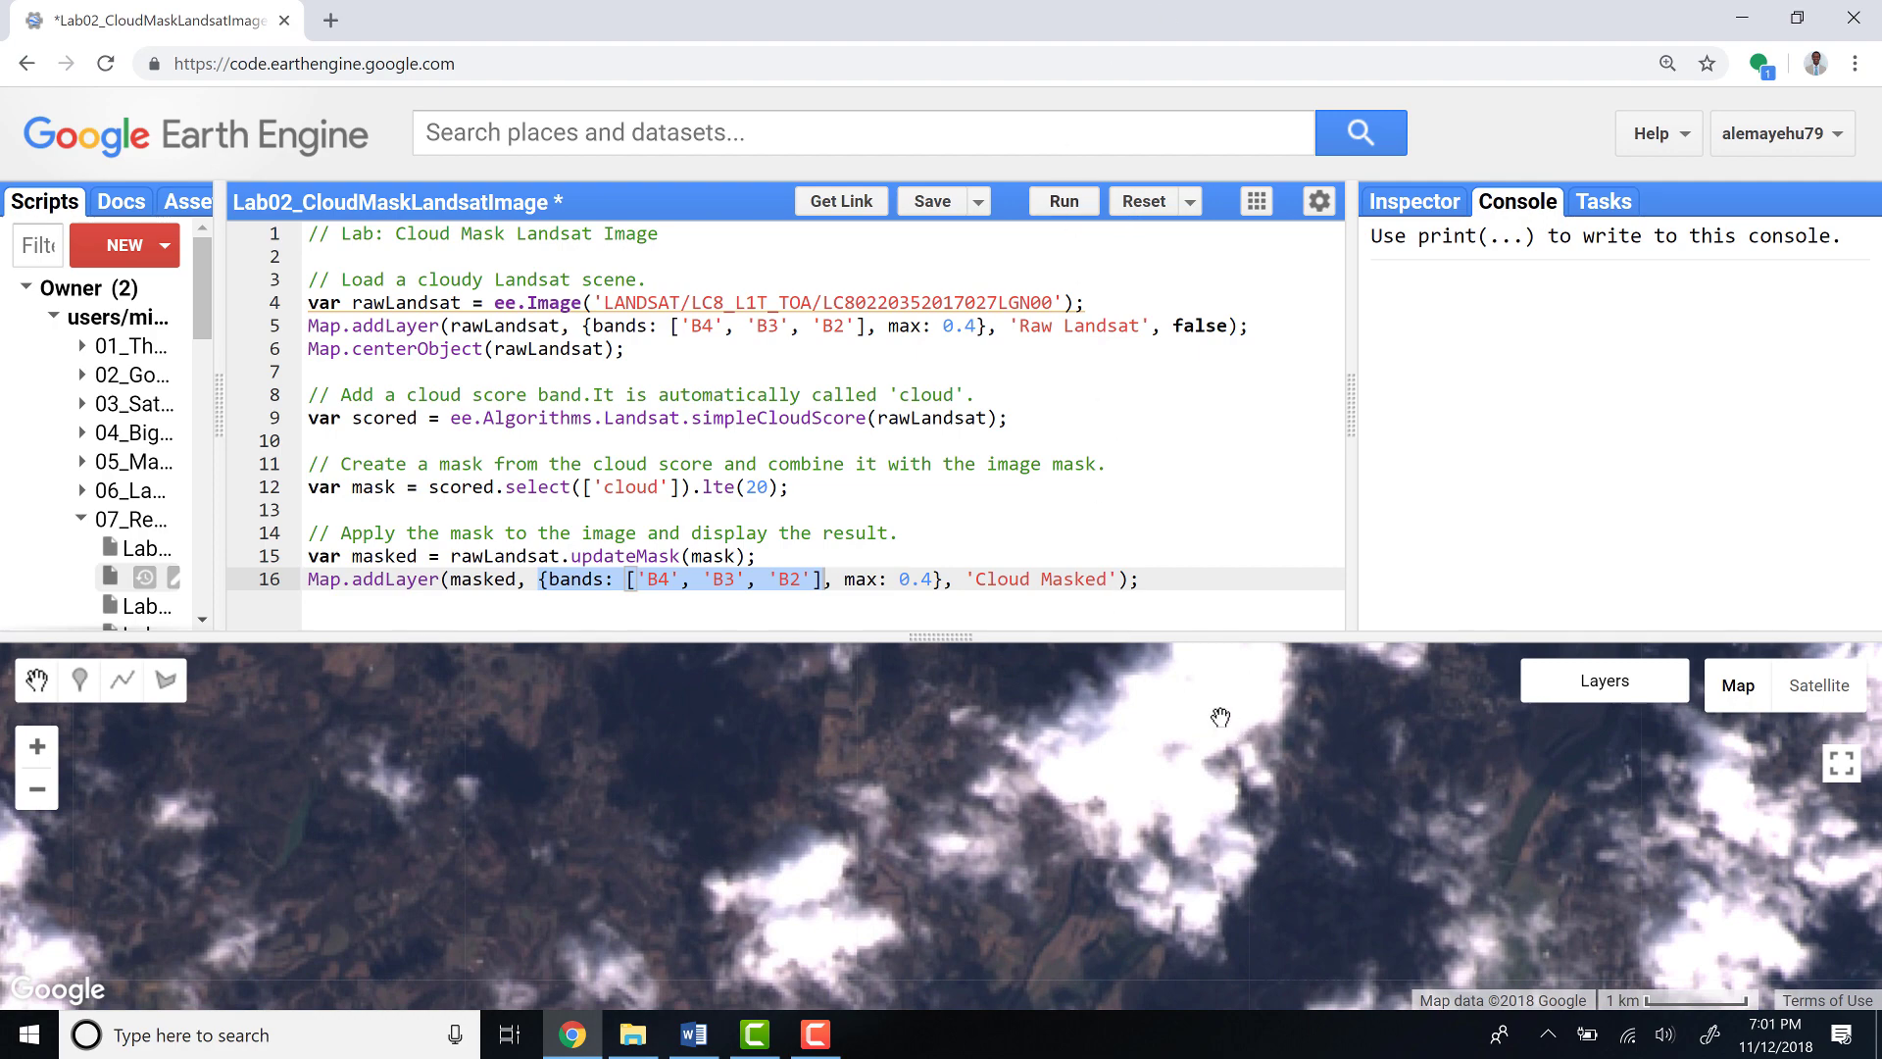
scroll(1212, 695, down, 2)
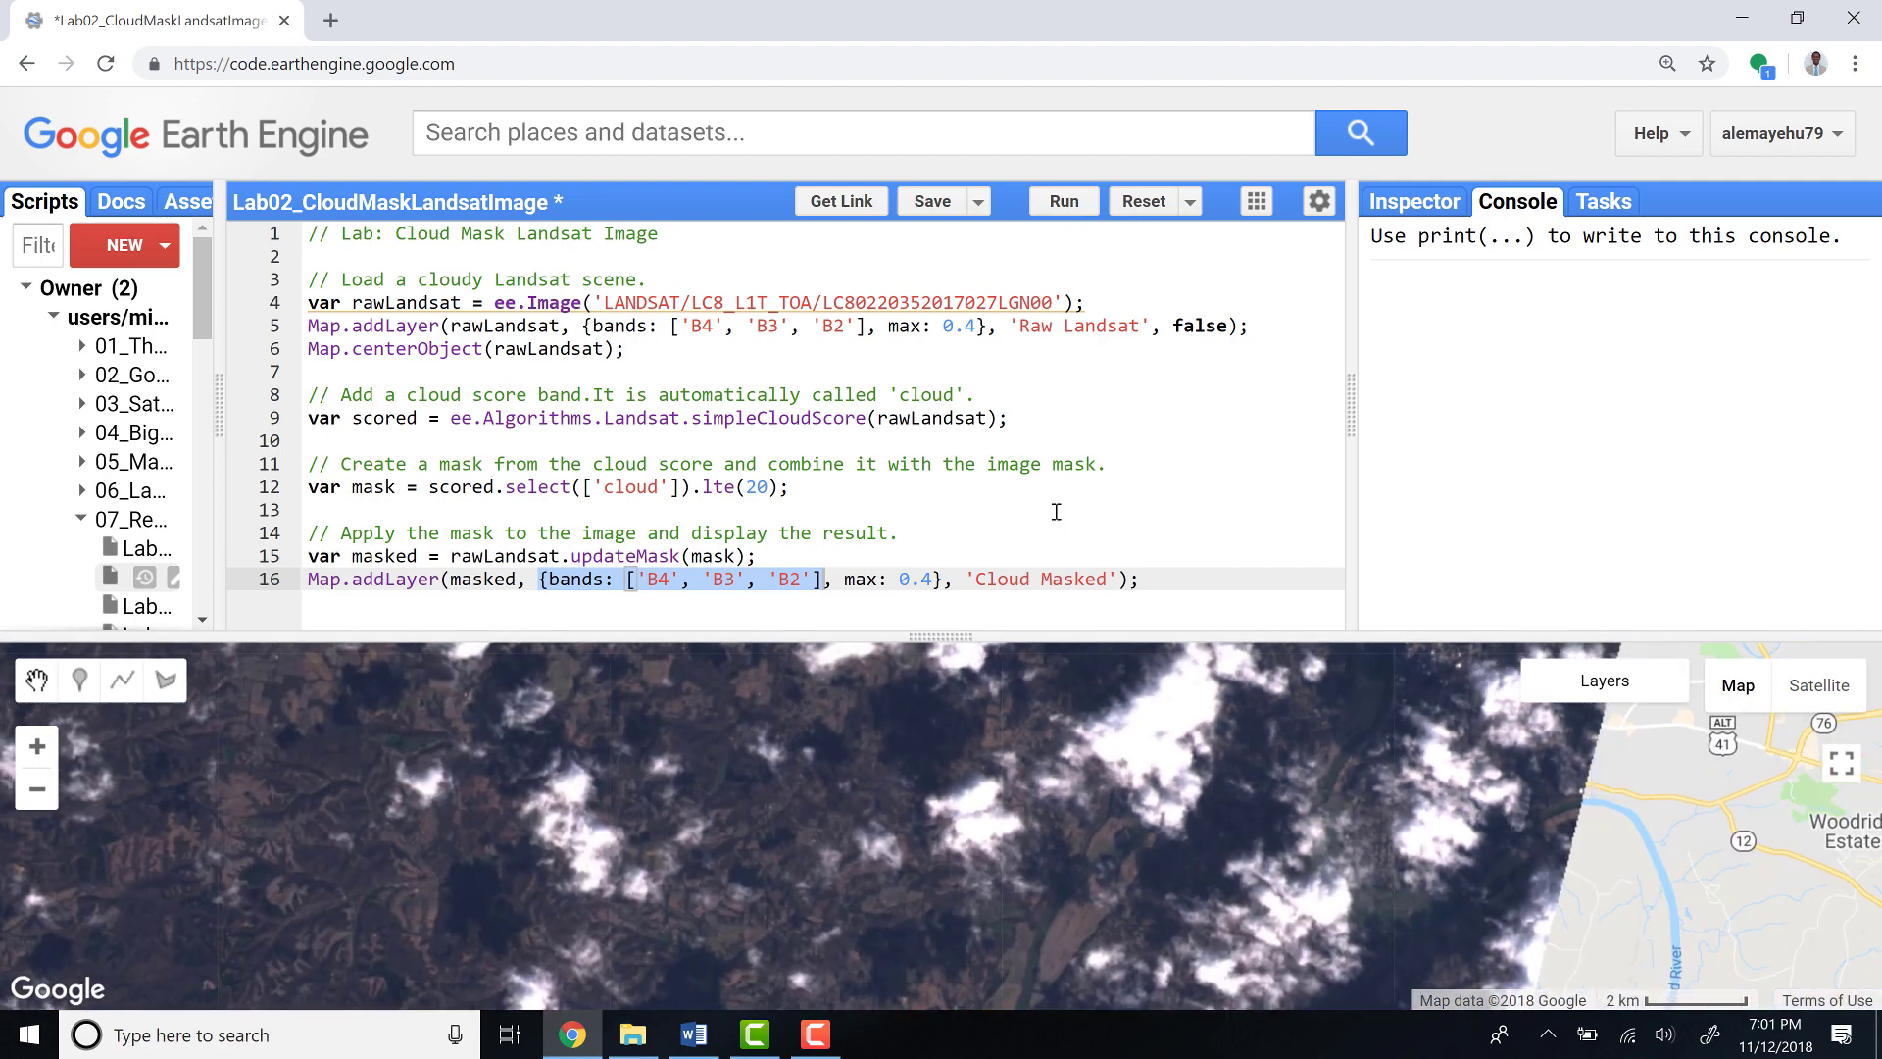
Run the script, hide the Cloud Masked layer, and enlarge the map
click(1054, 205)
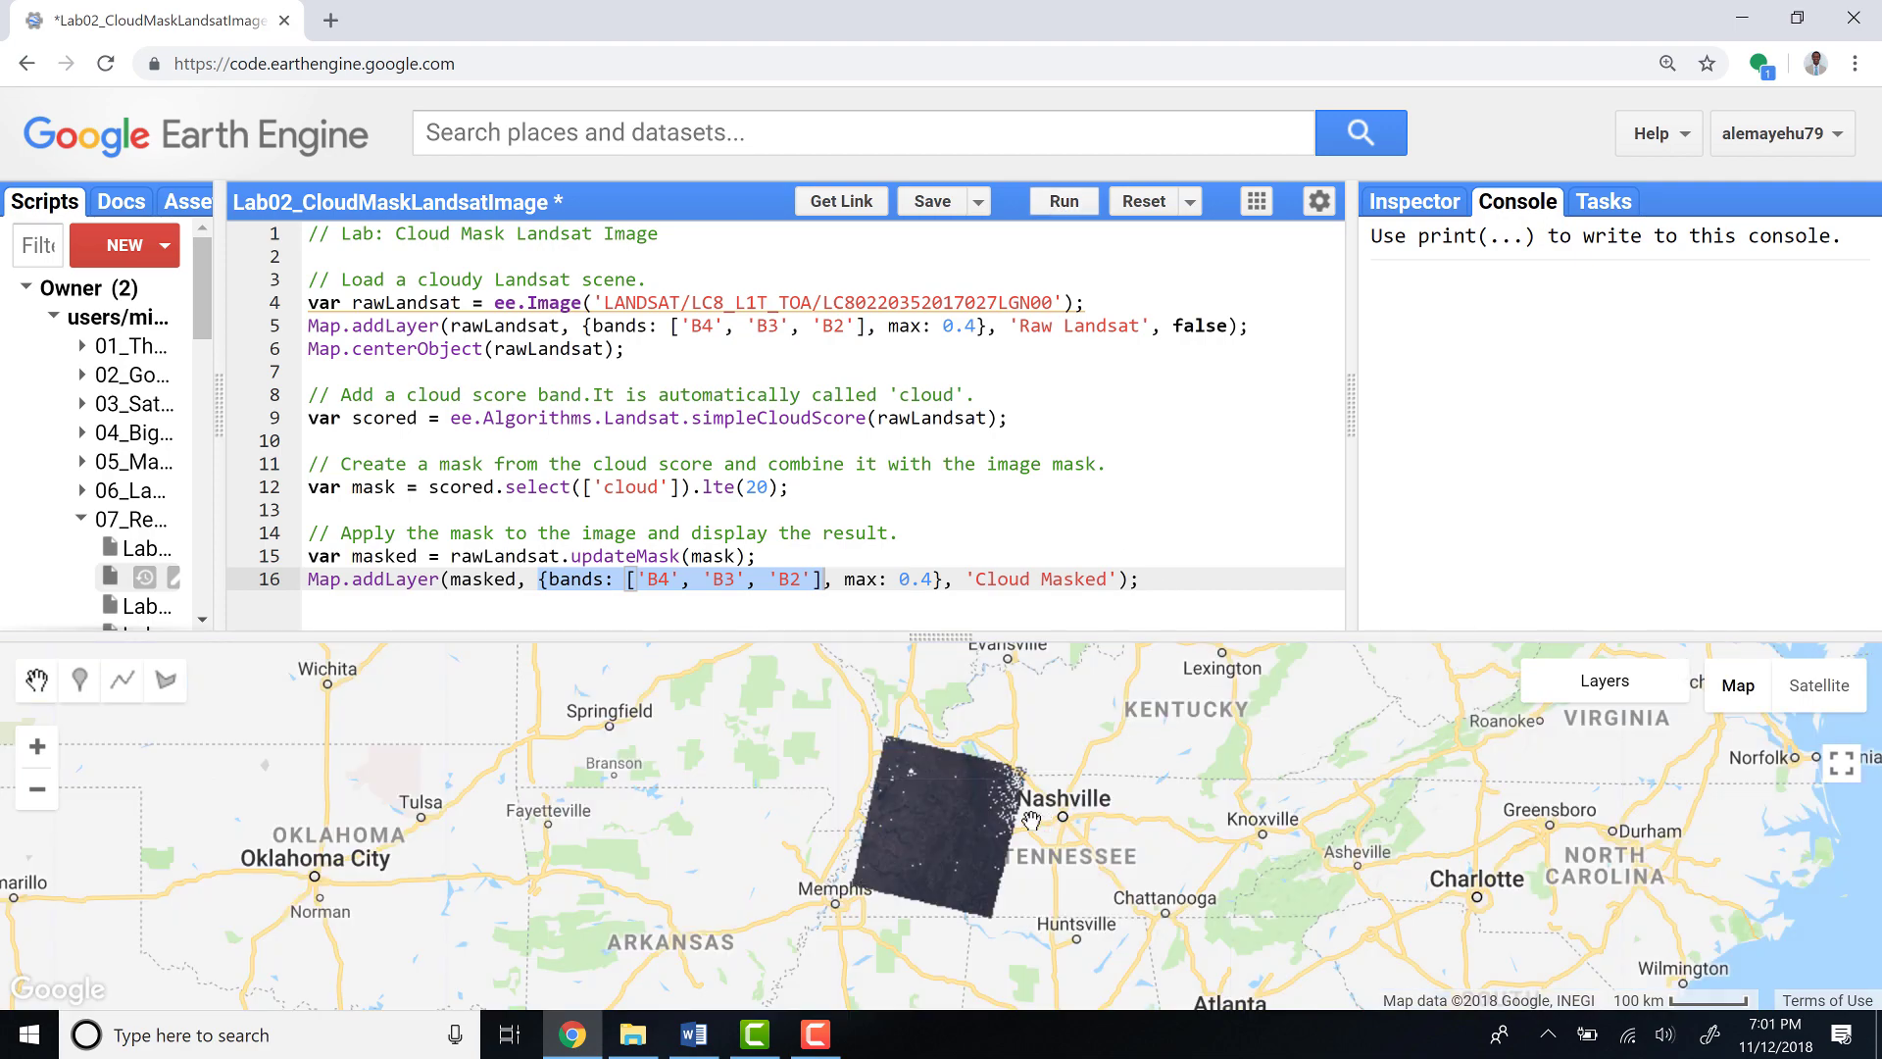
scroll(972, 807, up, 2)
scroll(1018, 803, up, 2)
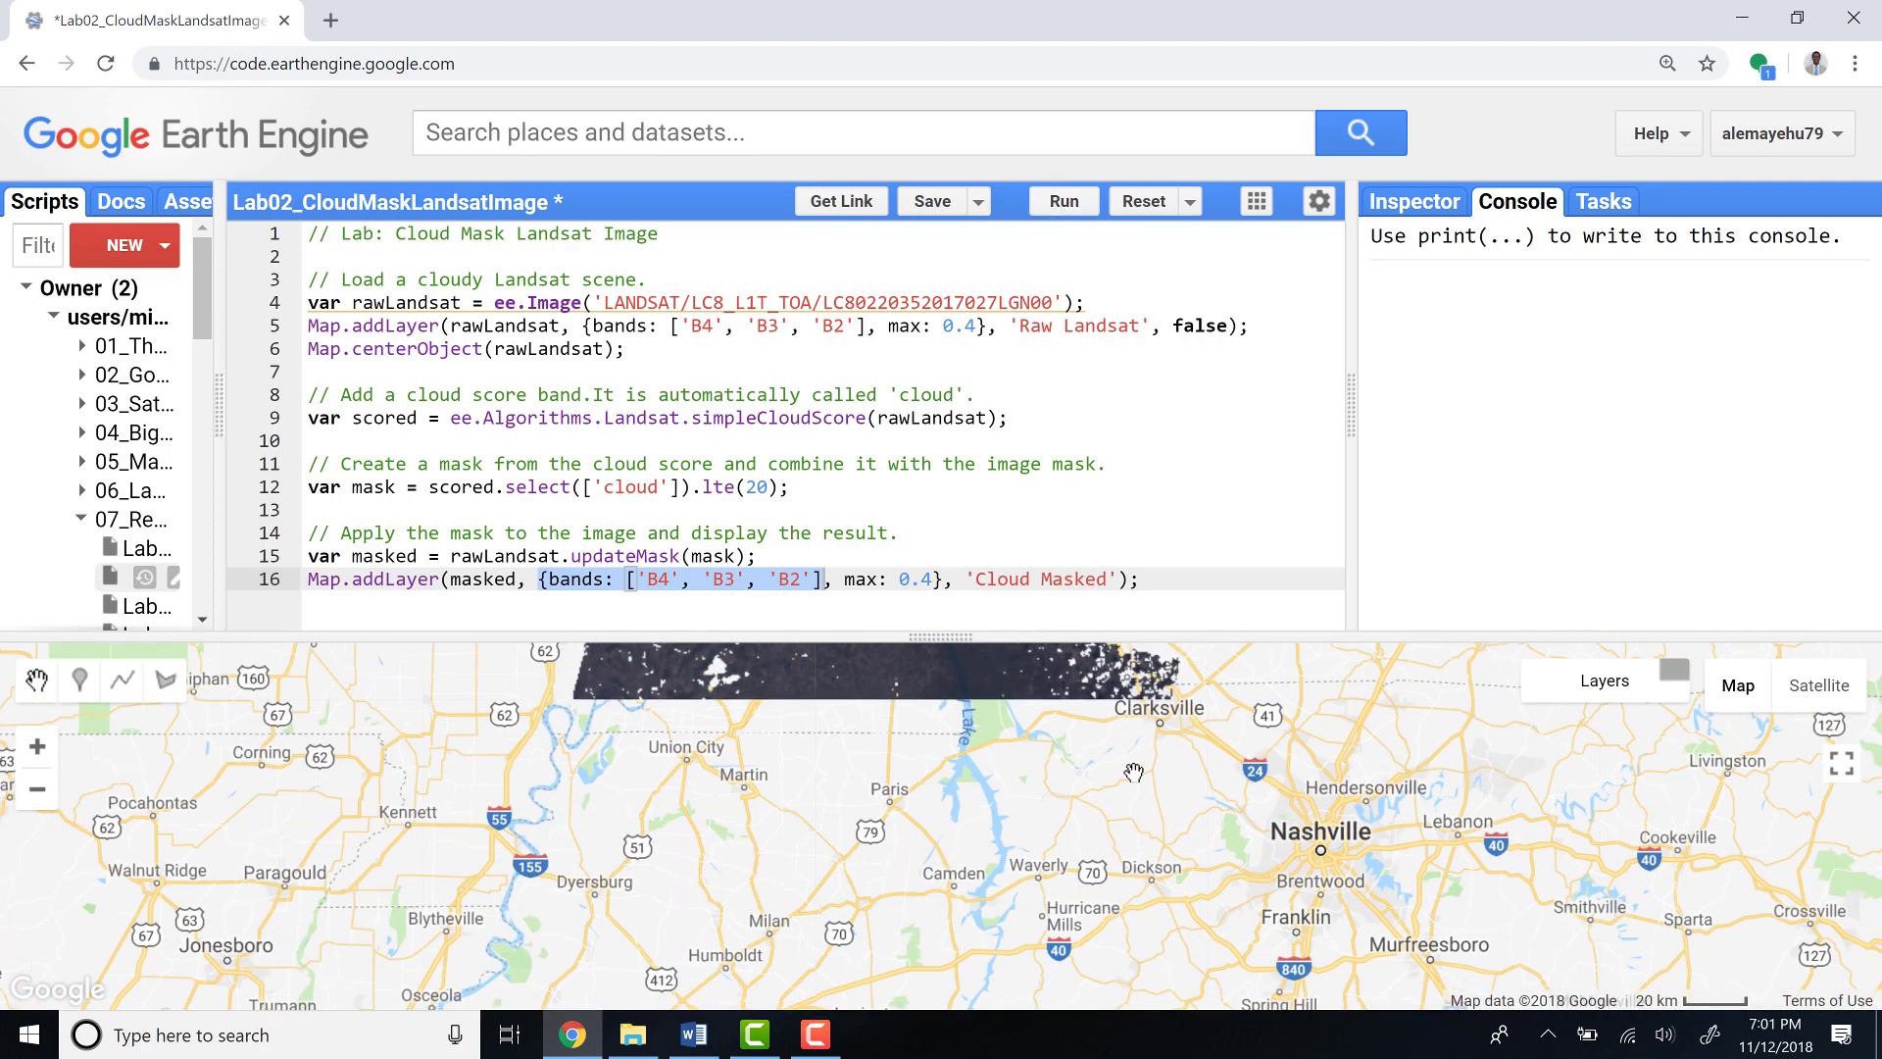
scroll(1057, 731, up, 2)
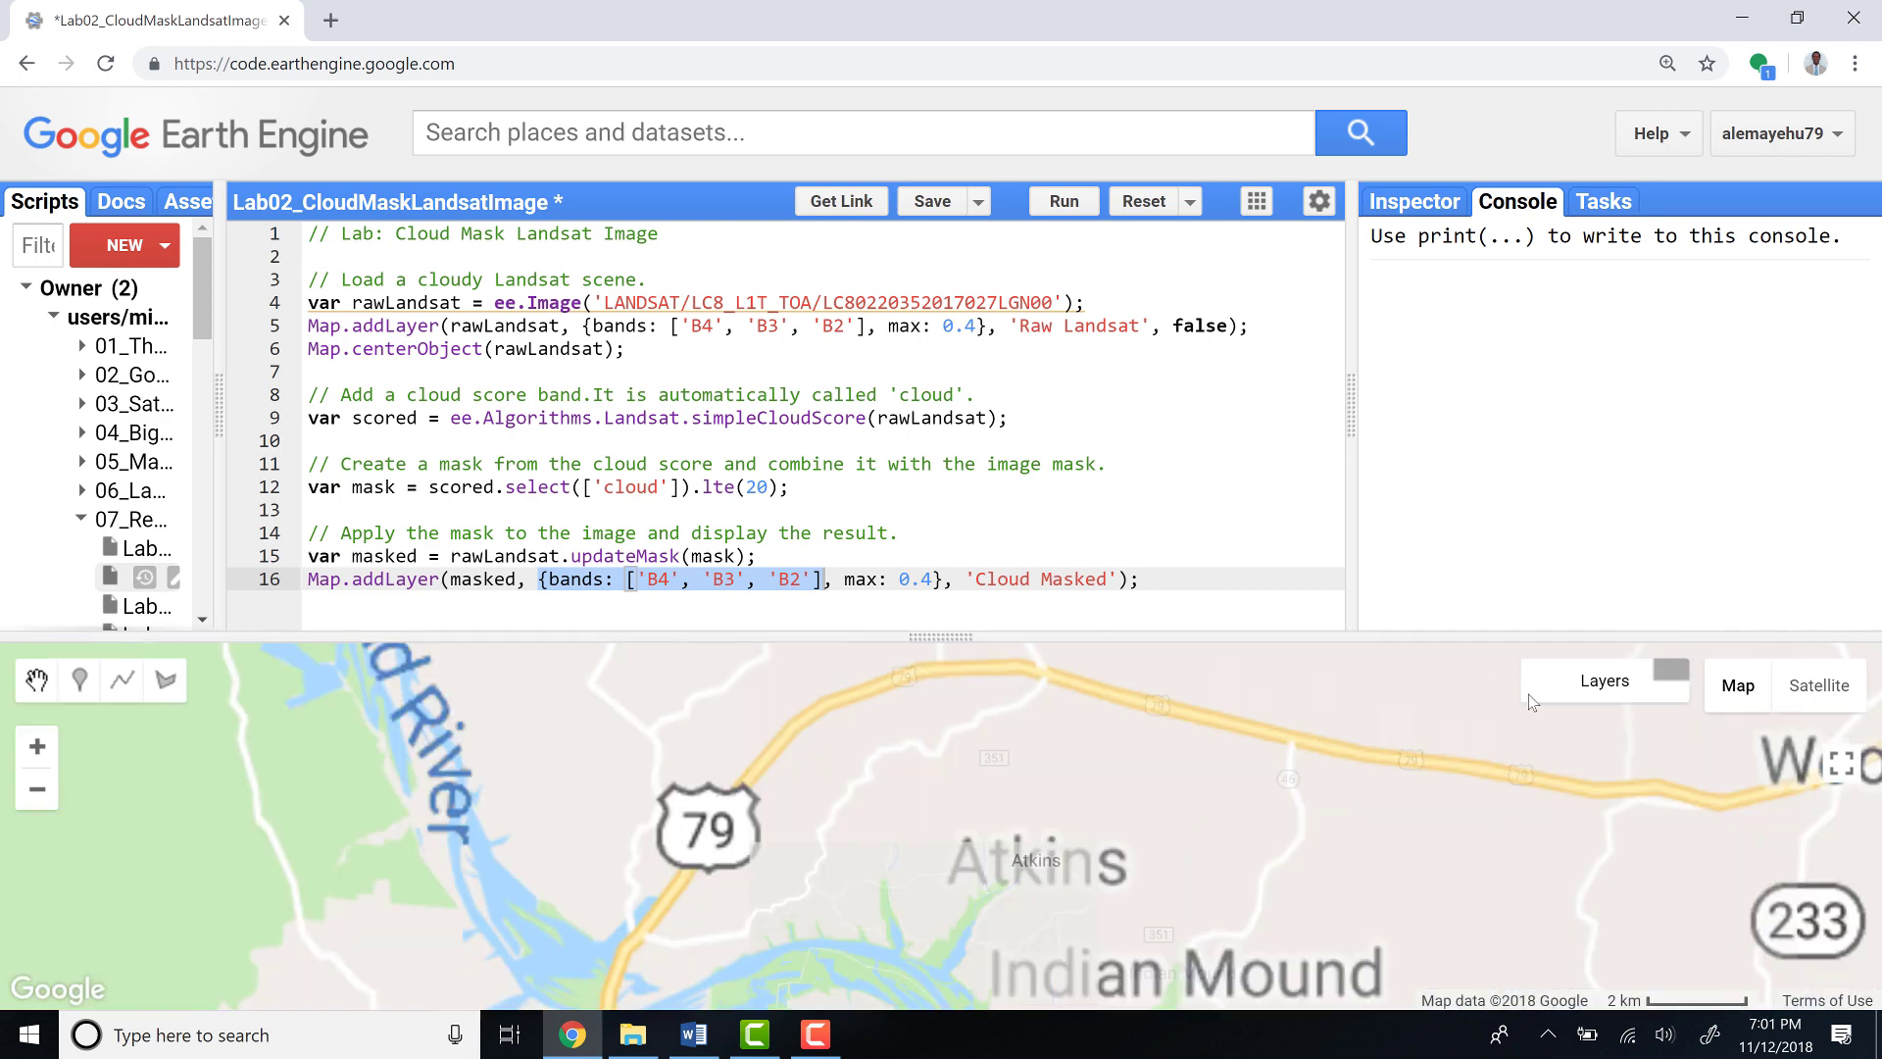
click(1483, 726)
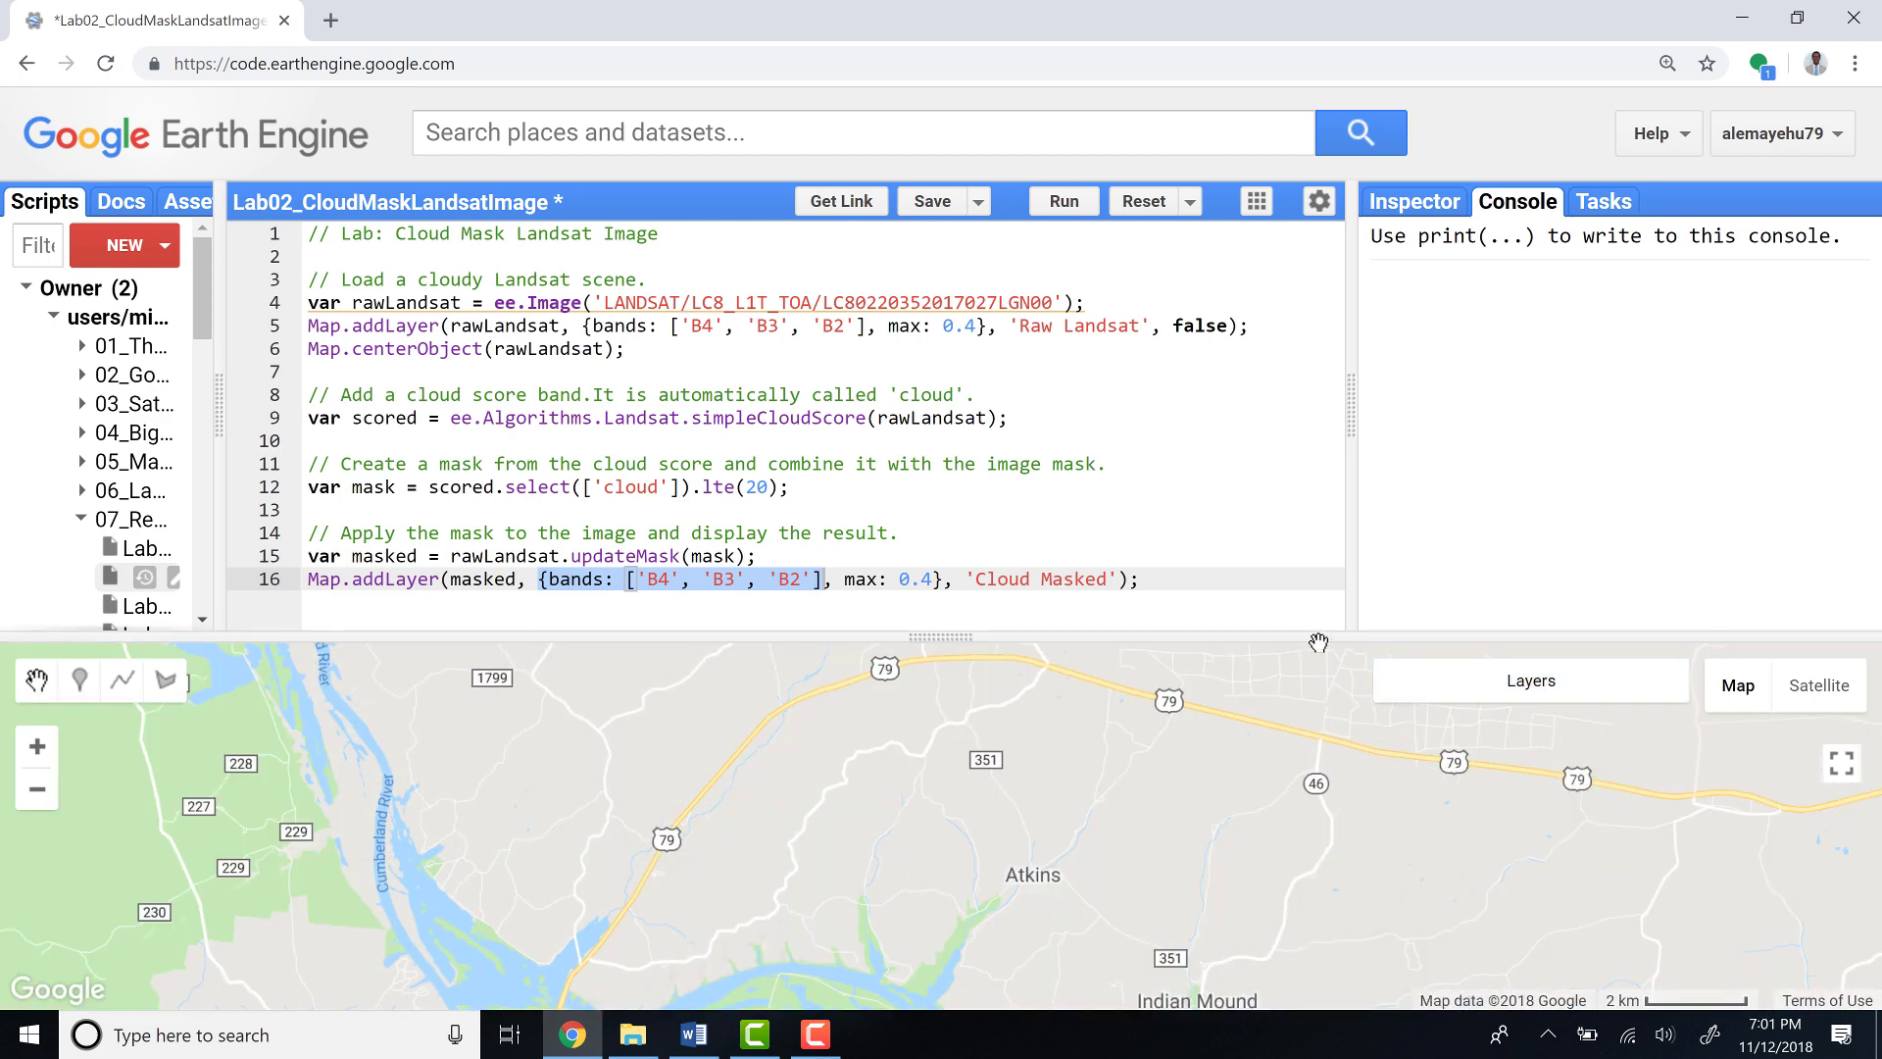
drag(1185, 635, 1185, 350)
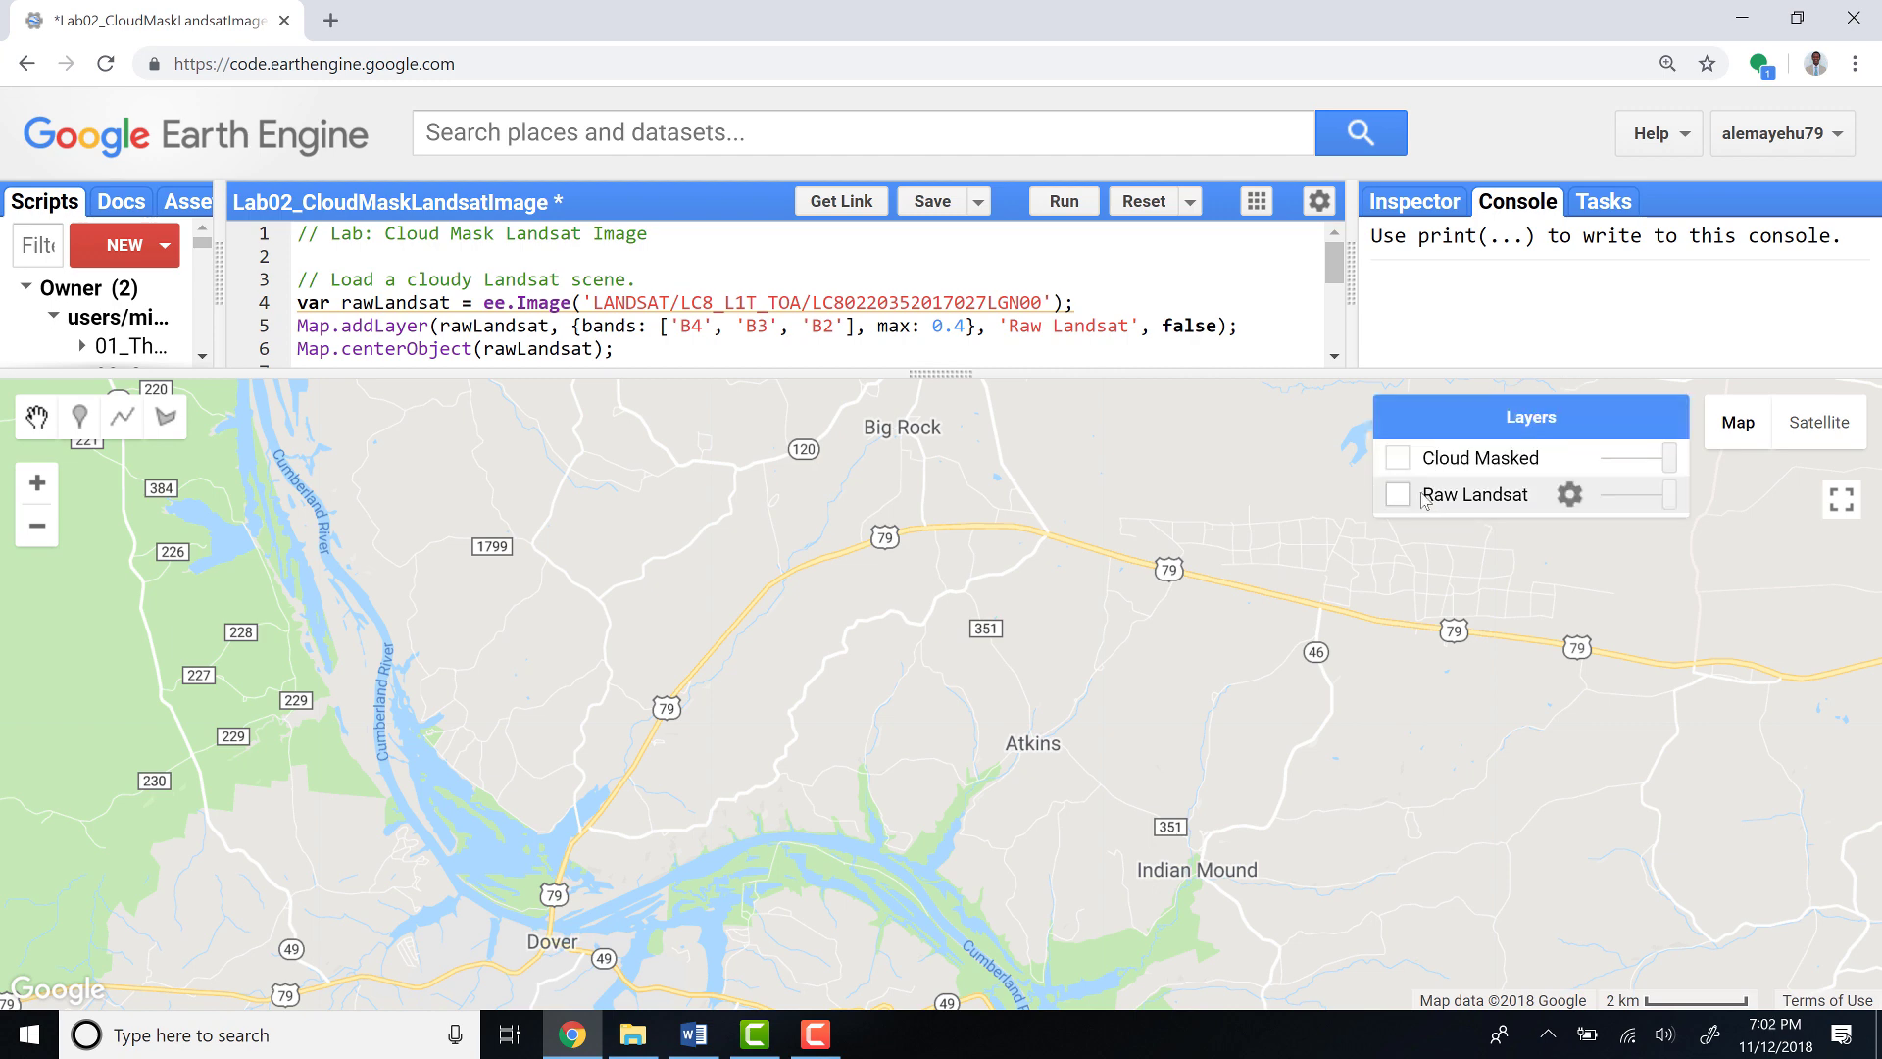
click(1399, 496)
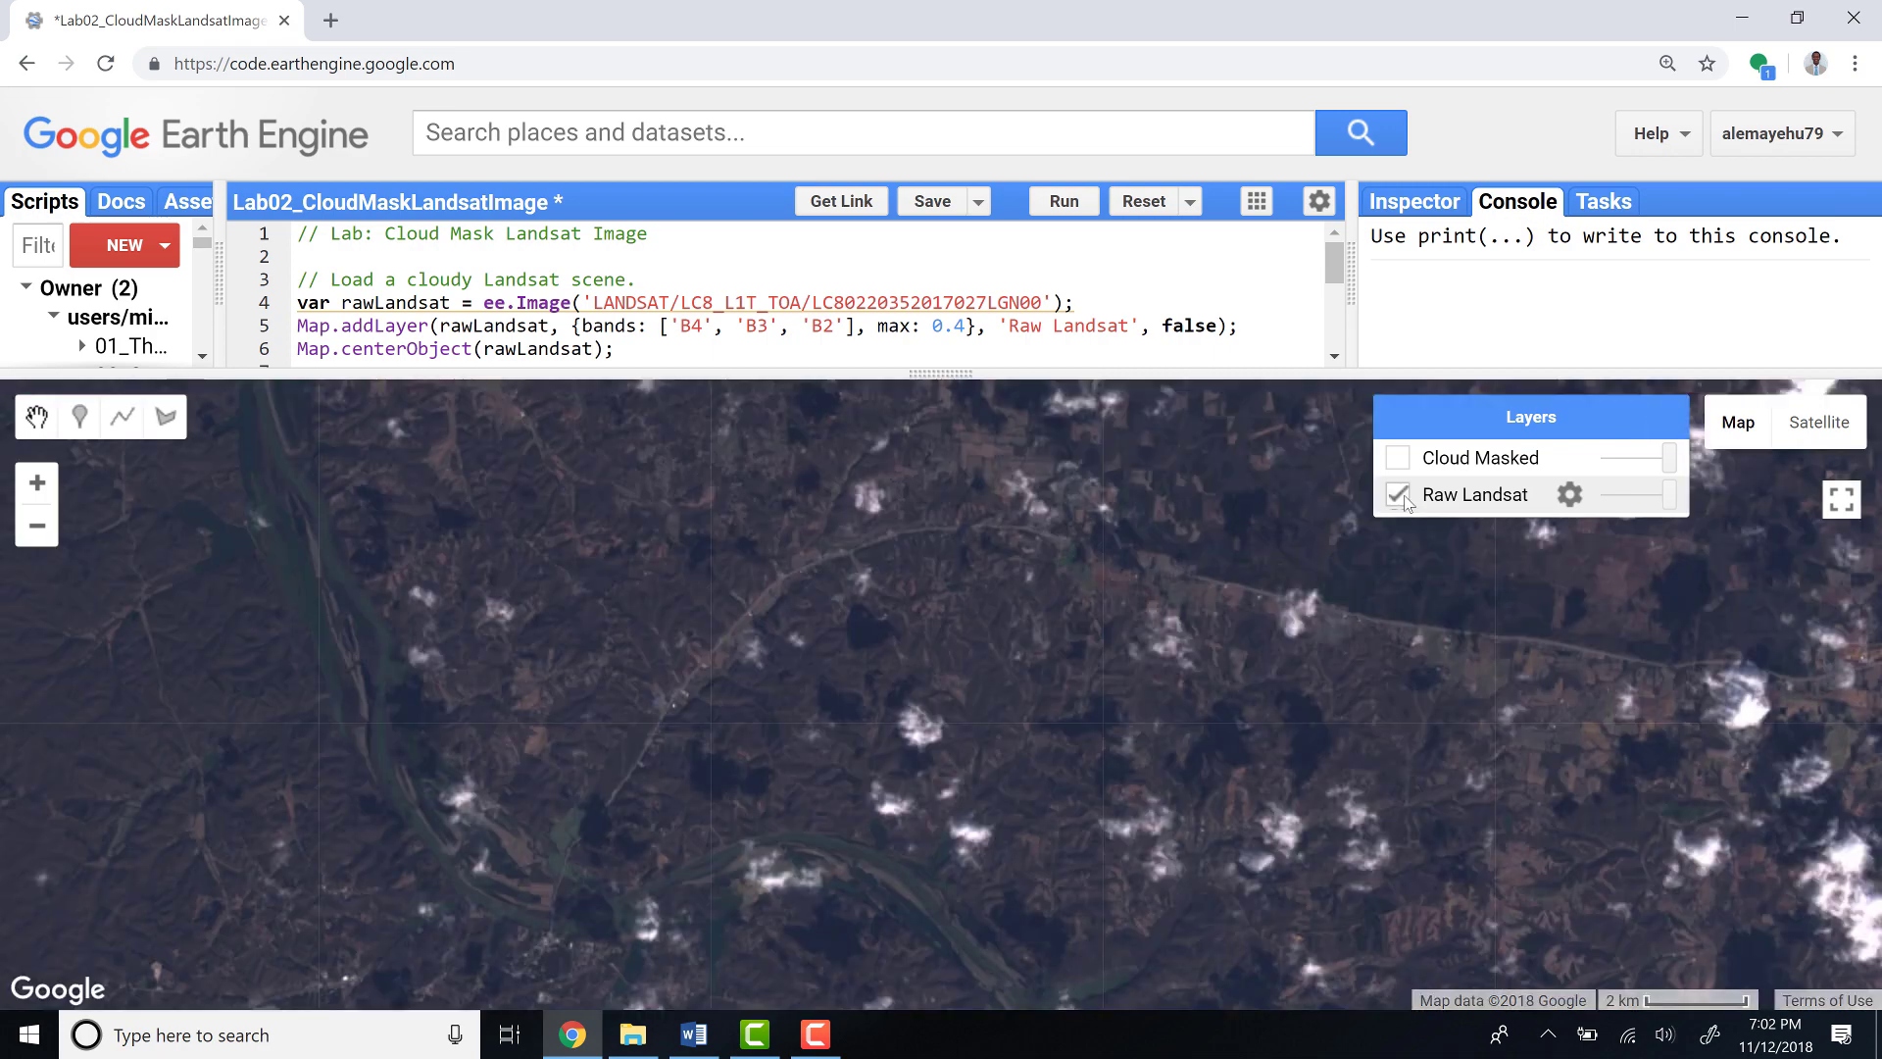
drag(1544, 780, 1112, 642)
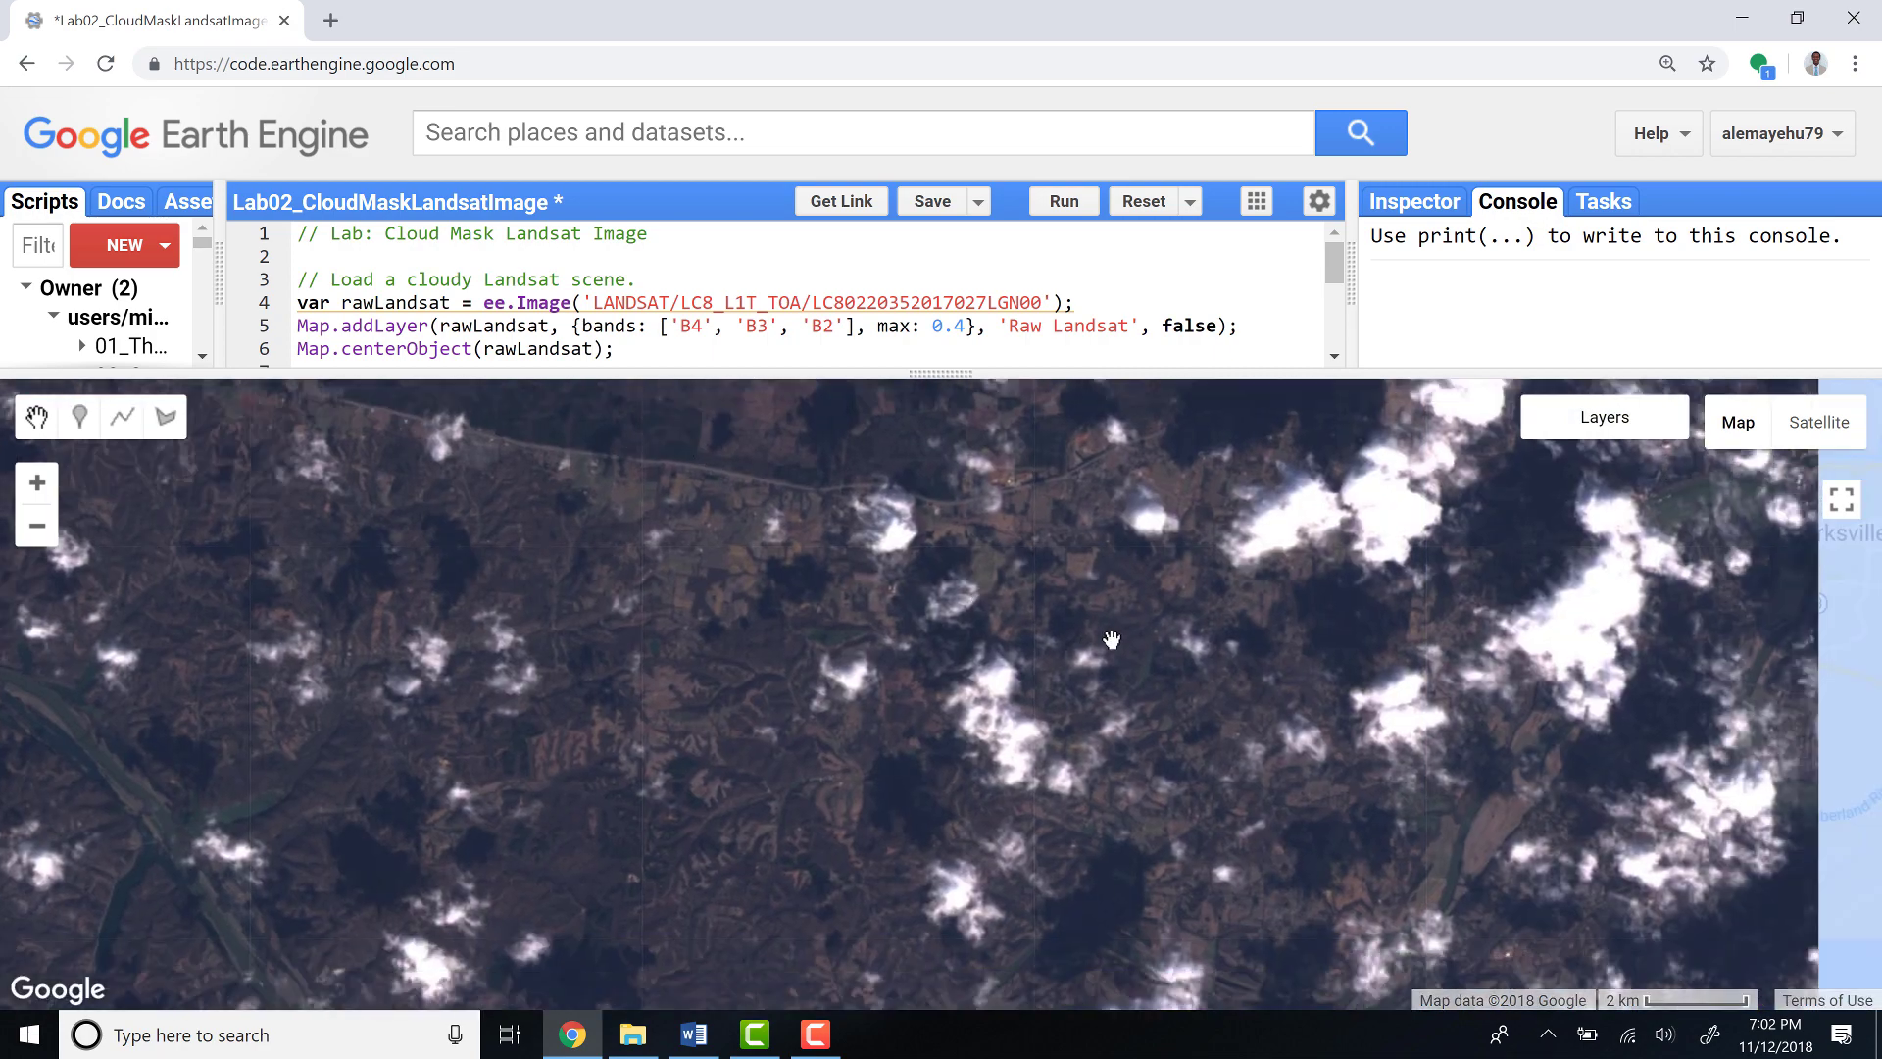
drag(1419, 550, 1229, 580)
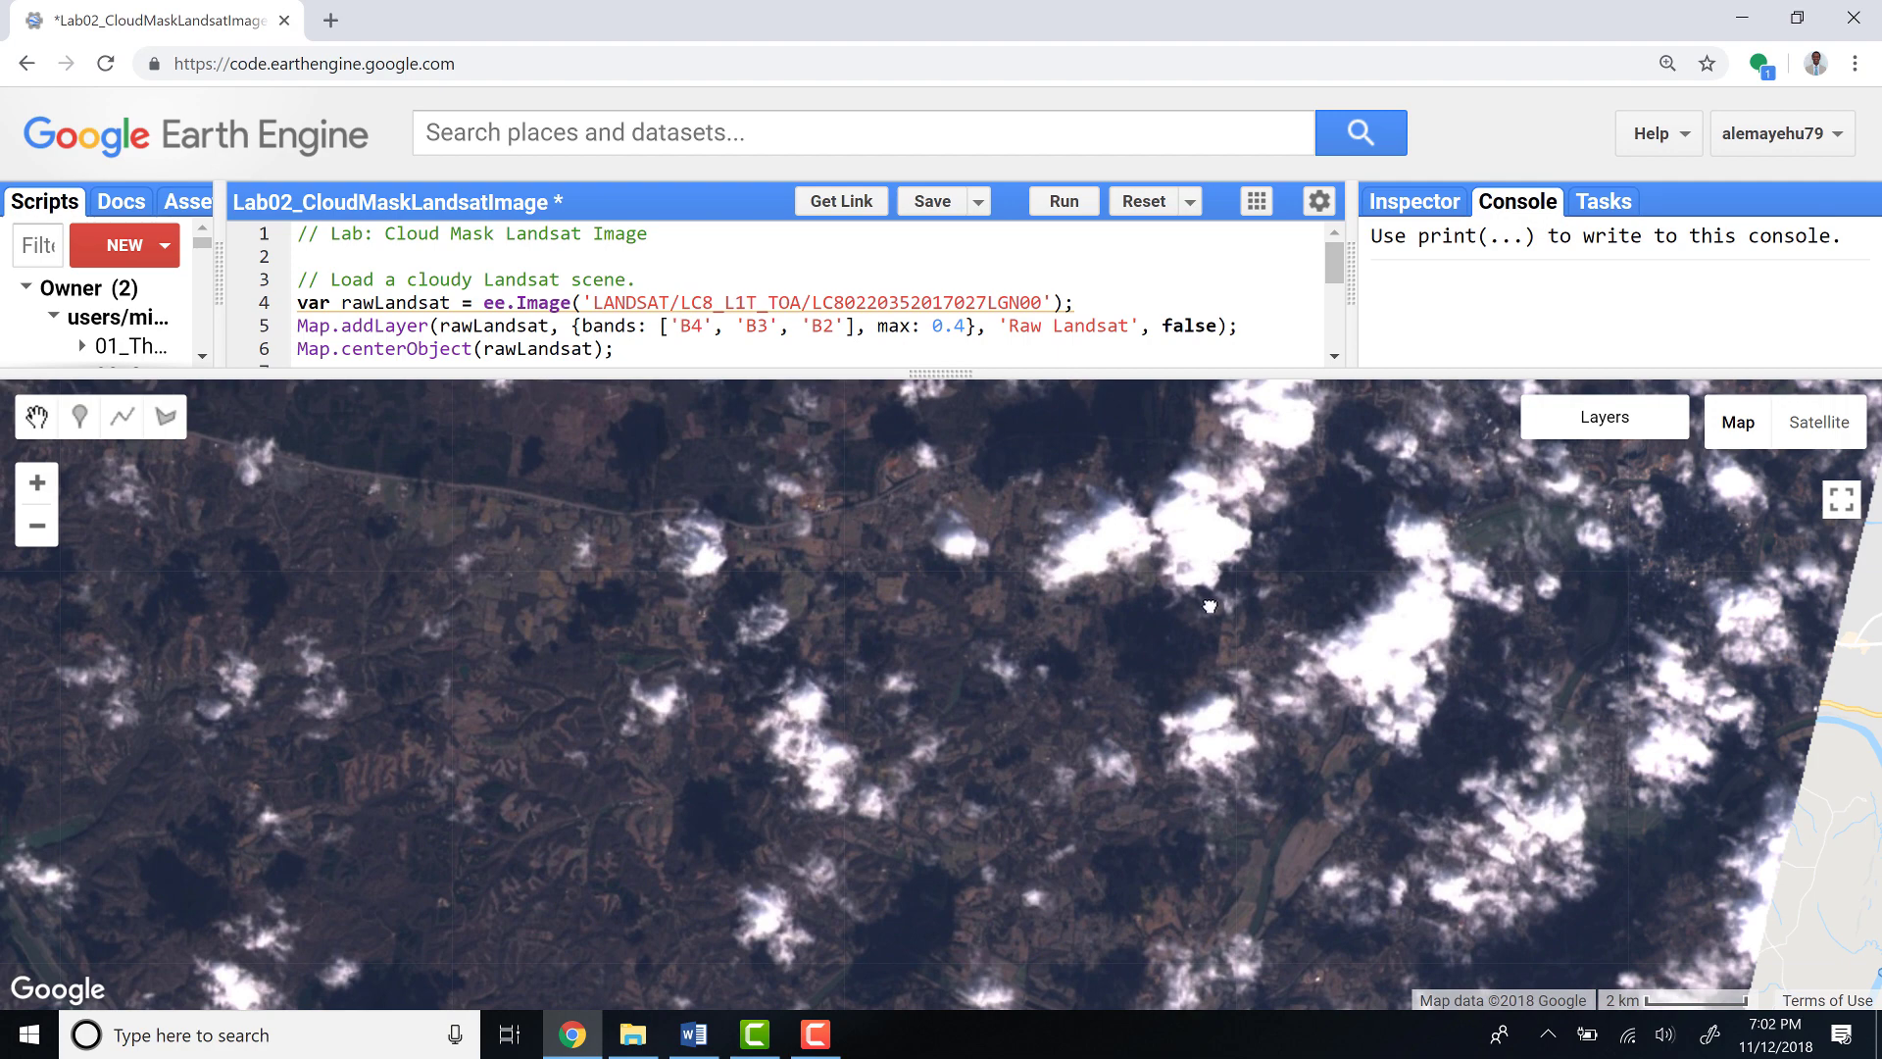
scroll(1200, 604, up, 1)
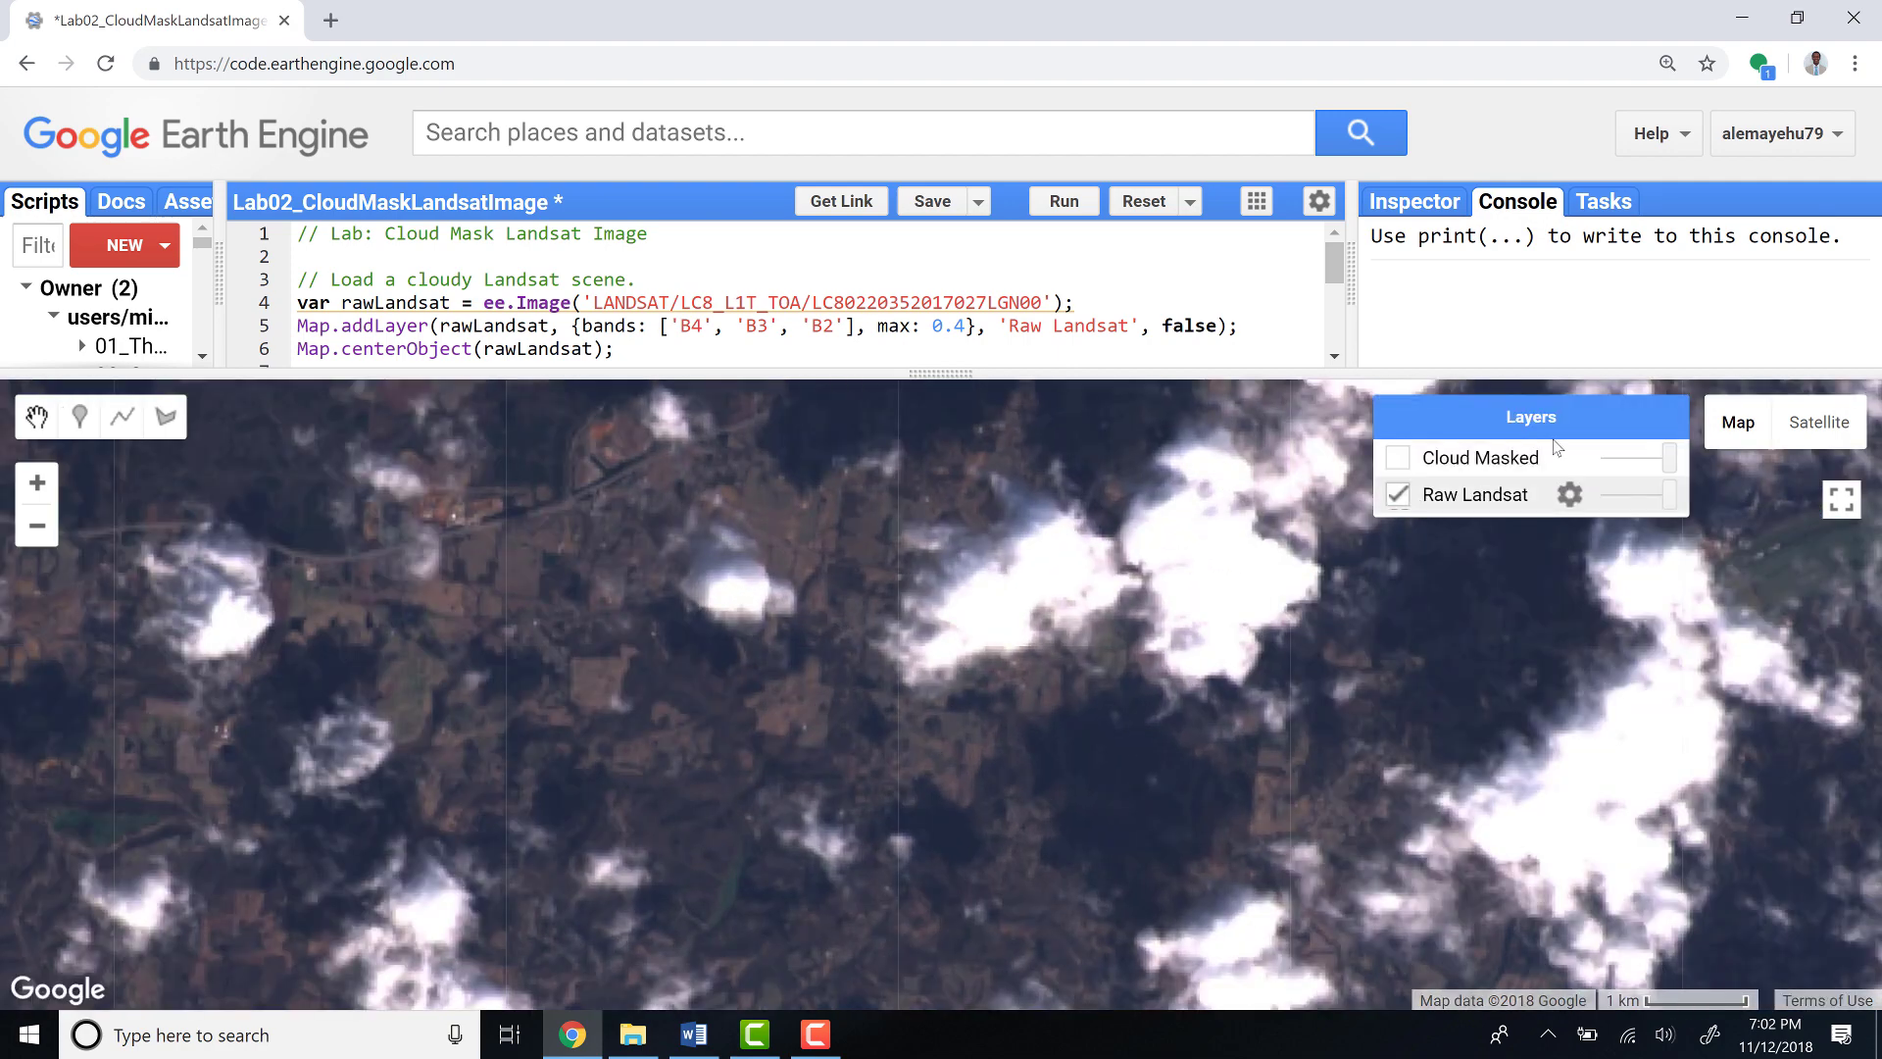
click(1398, 456)
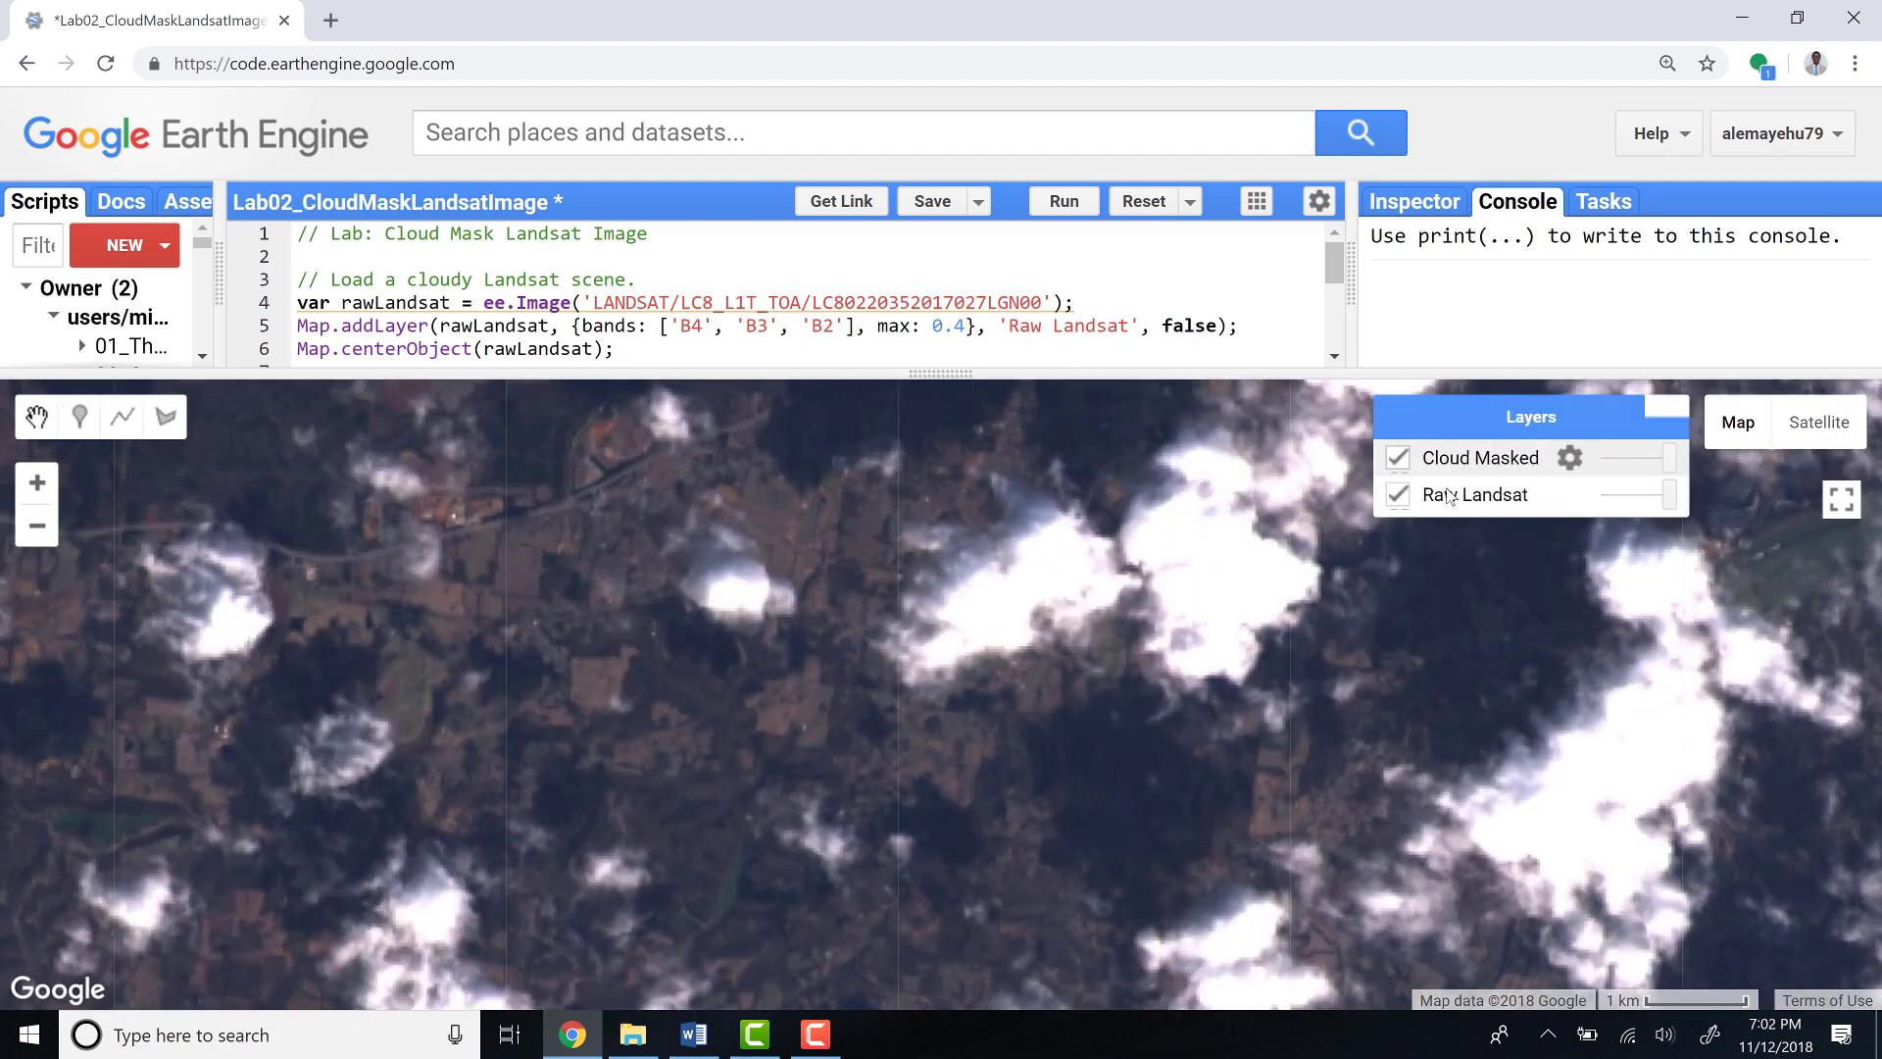
click(1449, 494)
click(1464, 464)
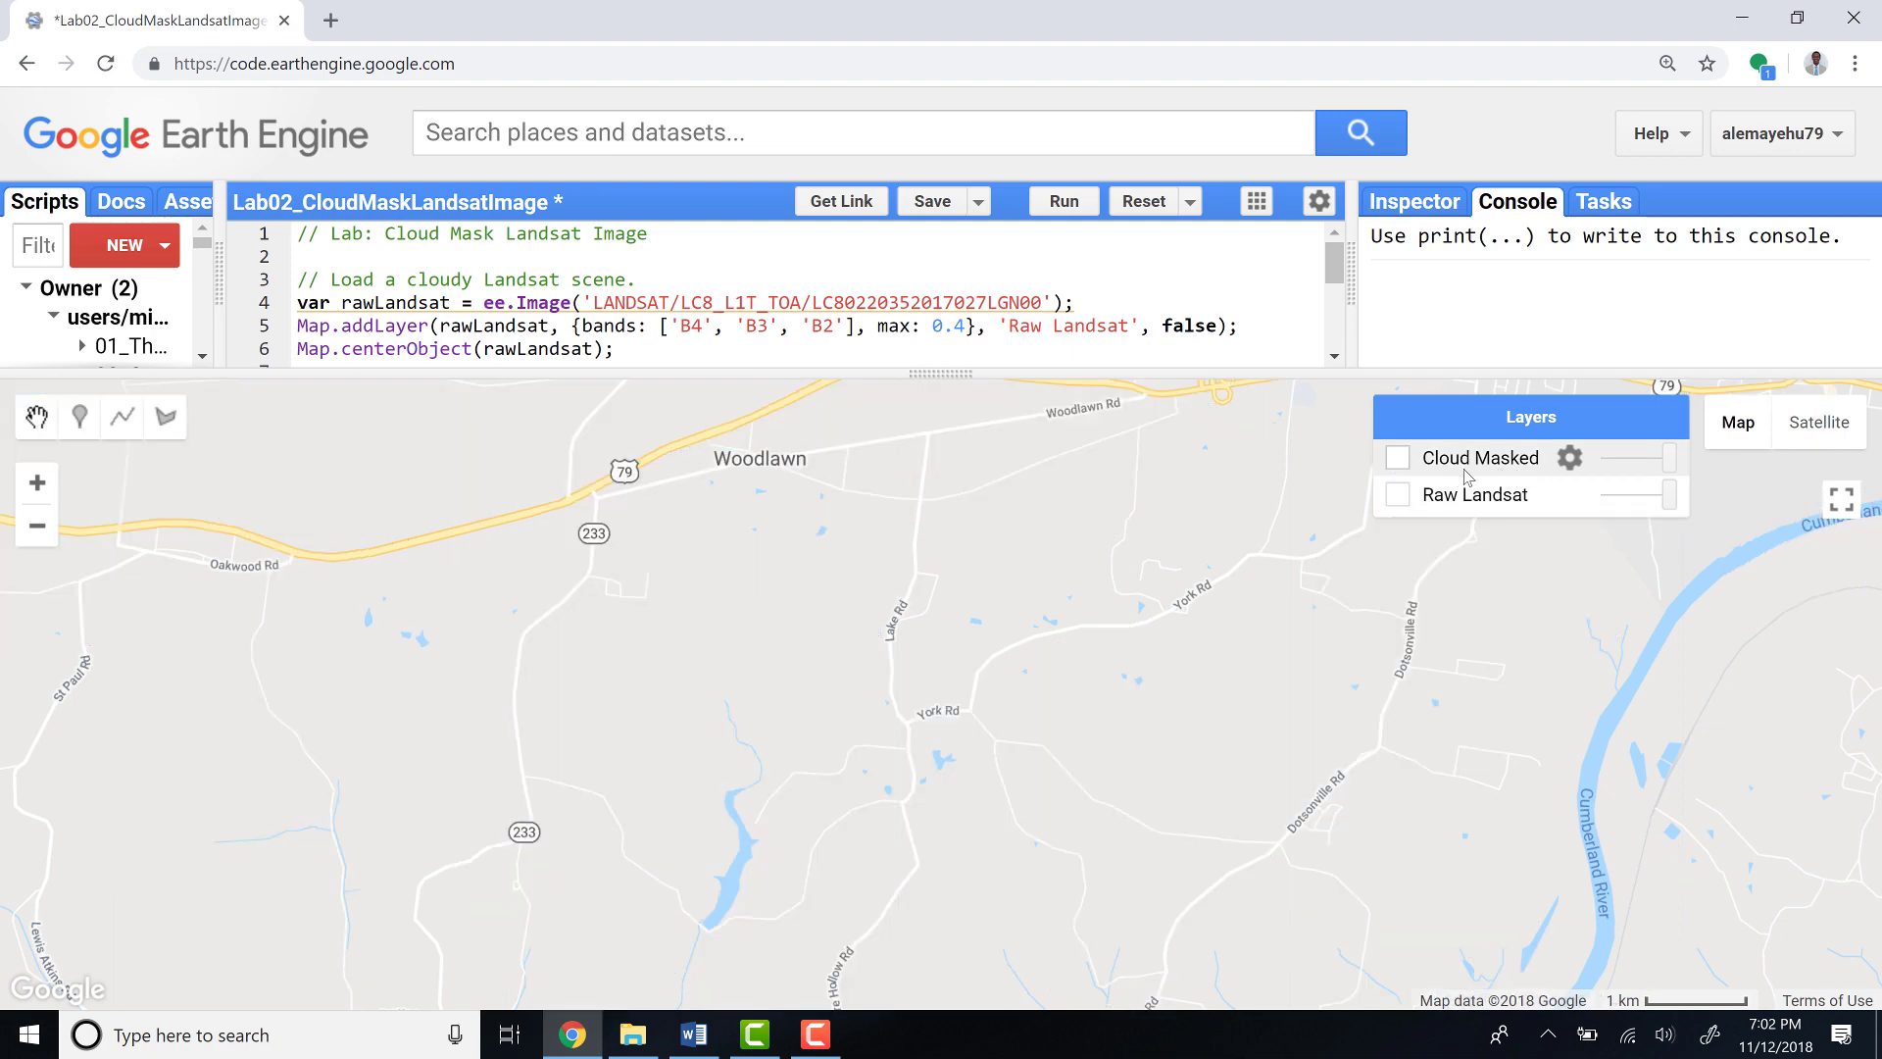
click(1464, 474)
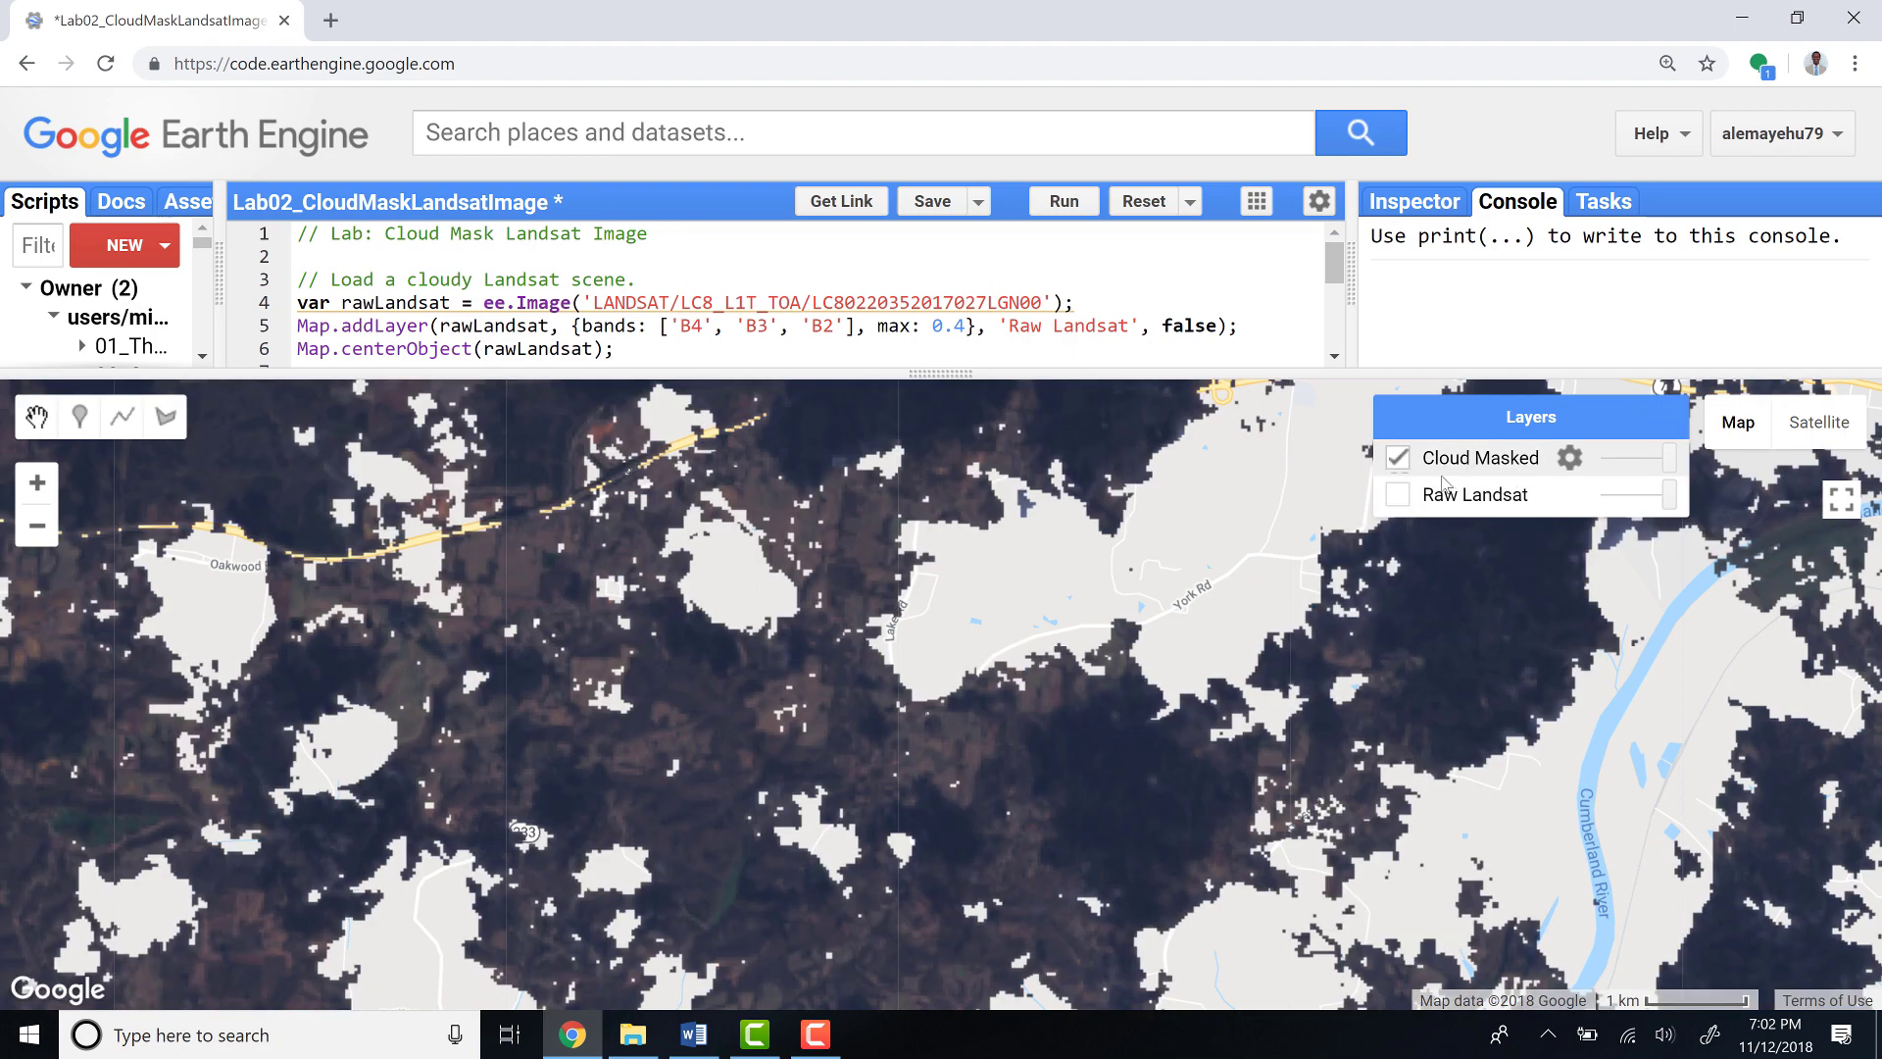
click(1448, 496)
click(1462, 460)
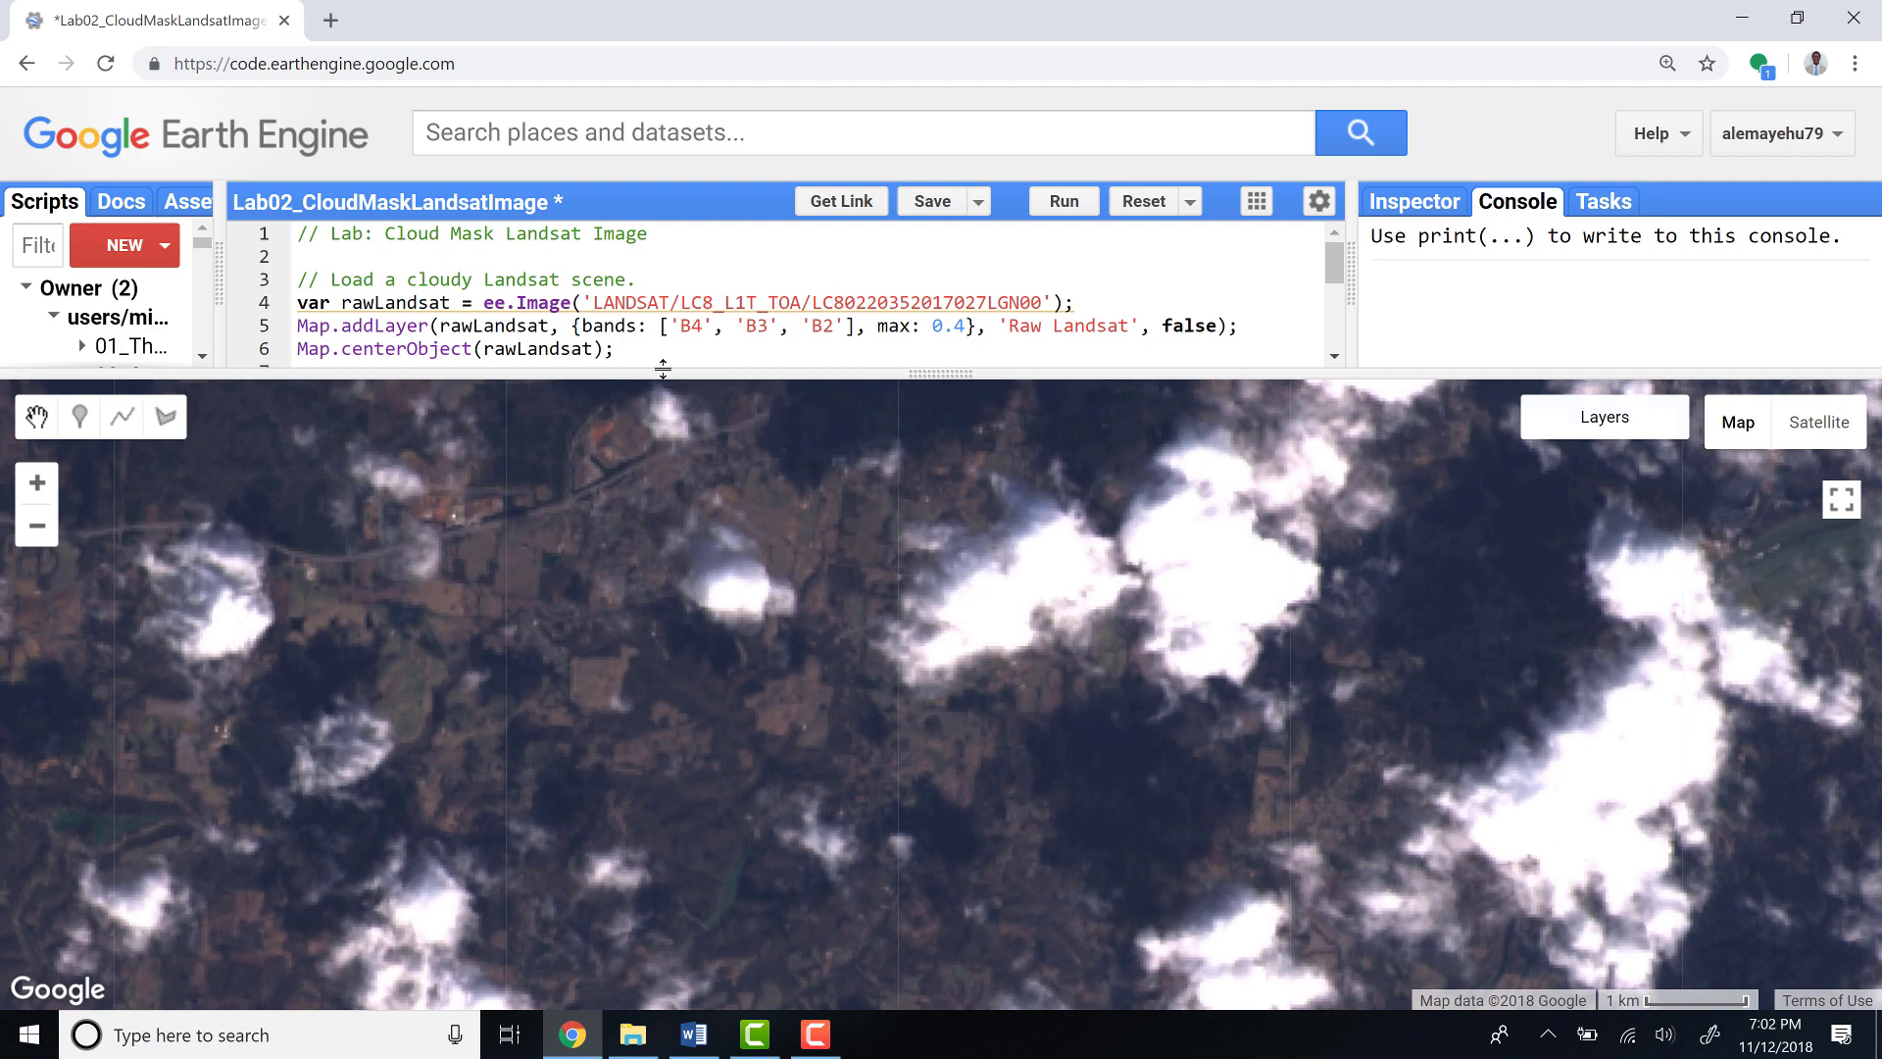
Hide Raw Landsat, show Cloud Masked, and recenter the view around York Rd
drag(647, 411, 1692, 356)
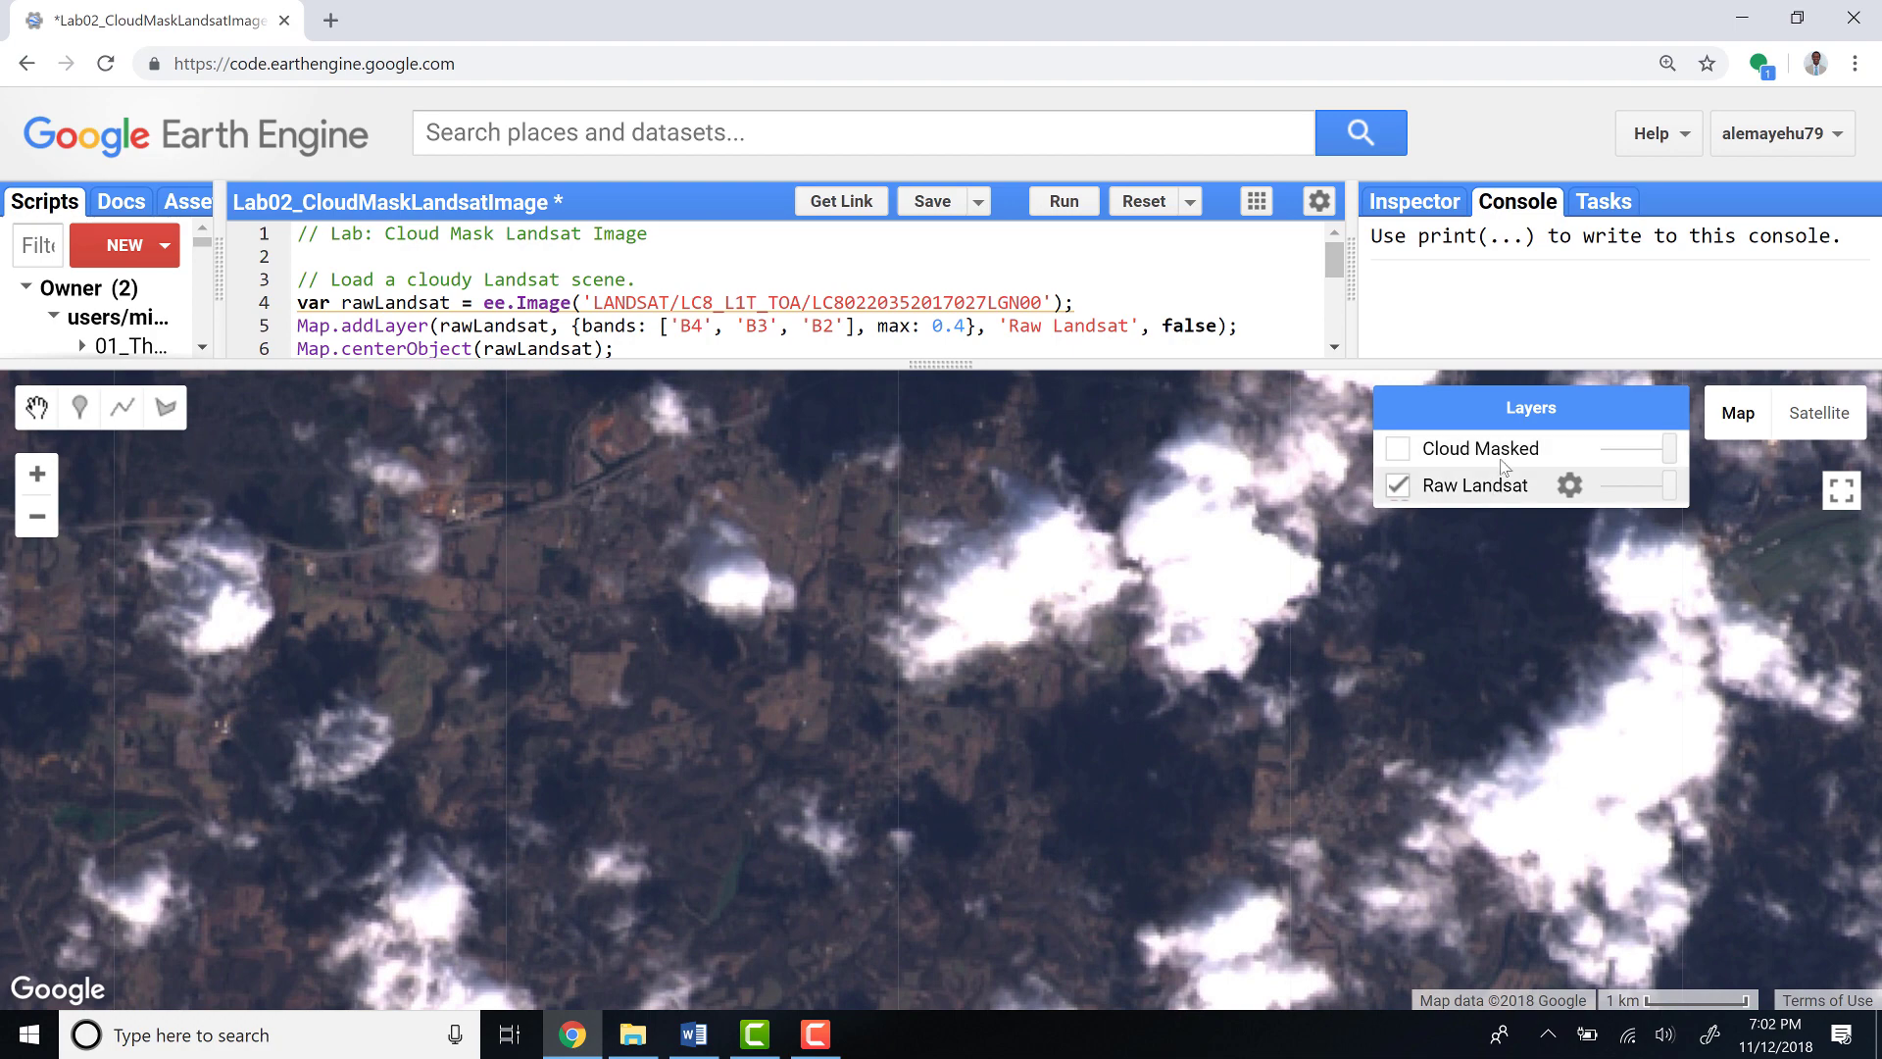
click(1489, 460)
click(1485, 494)
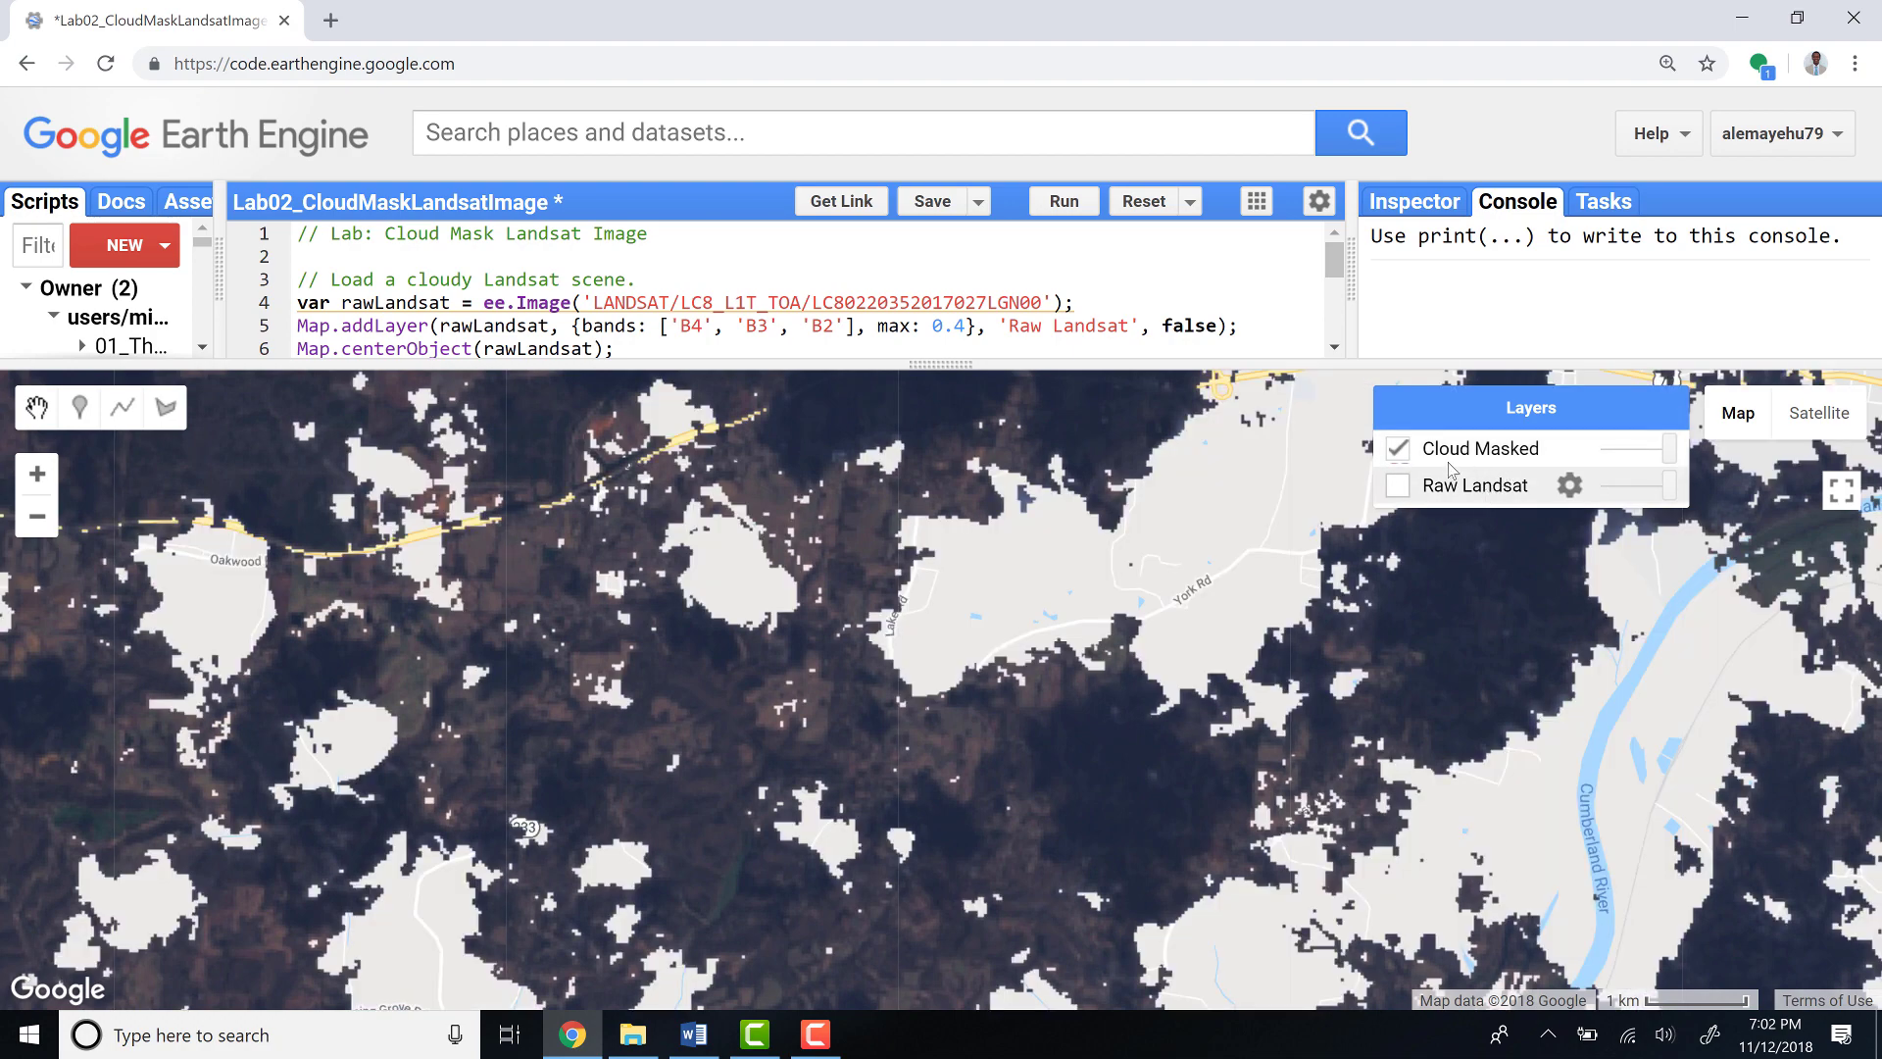
scroll(1184, 595, up, 2)
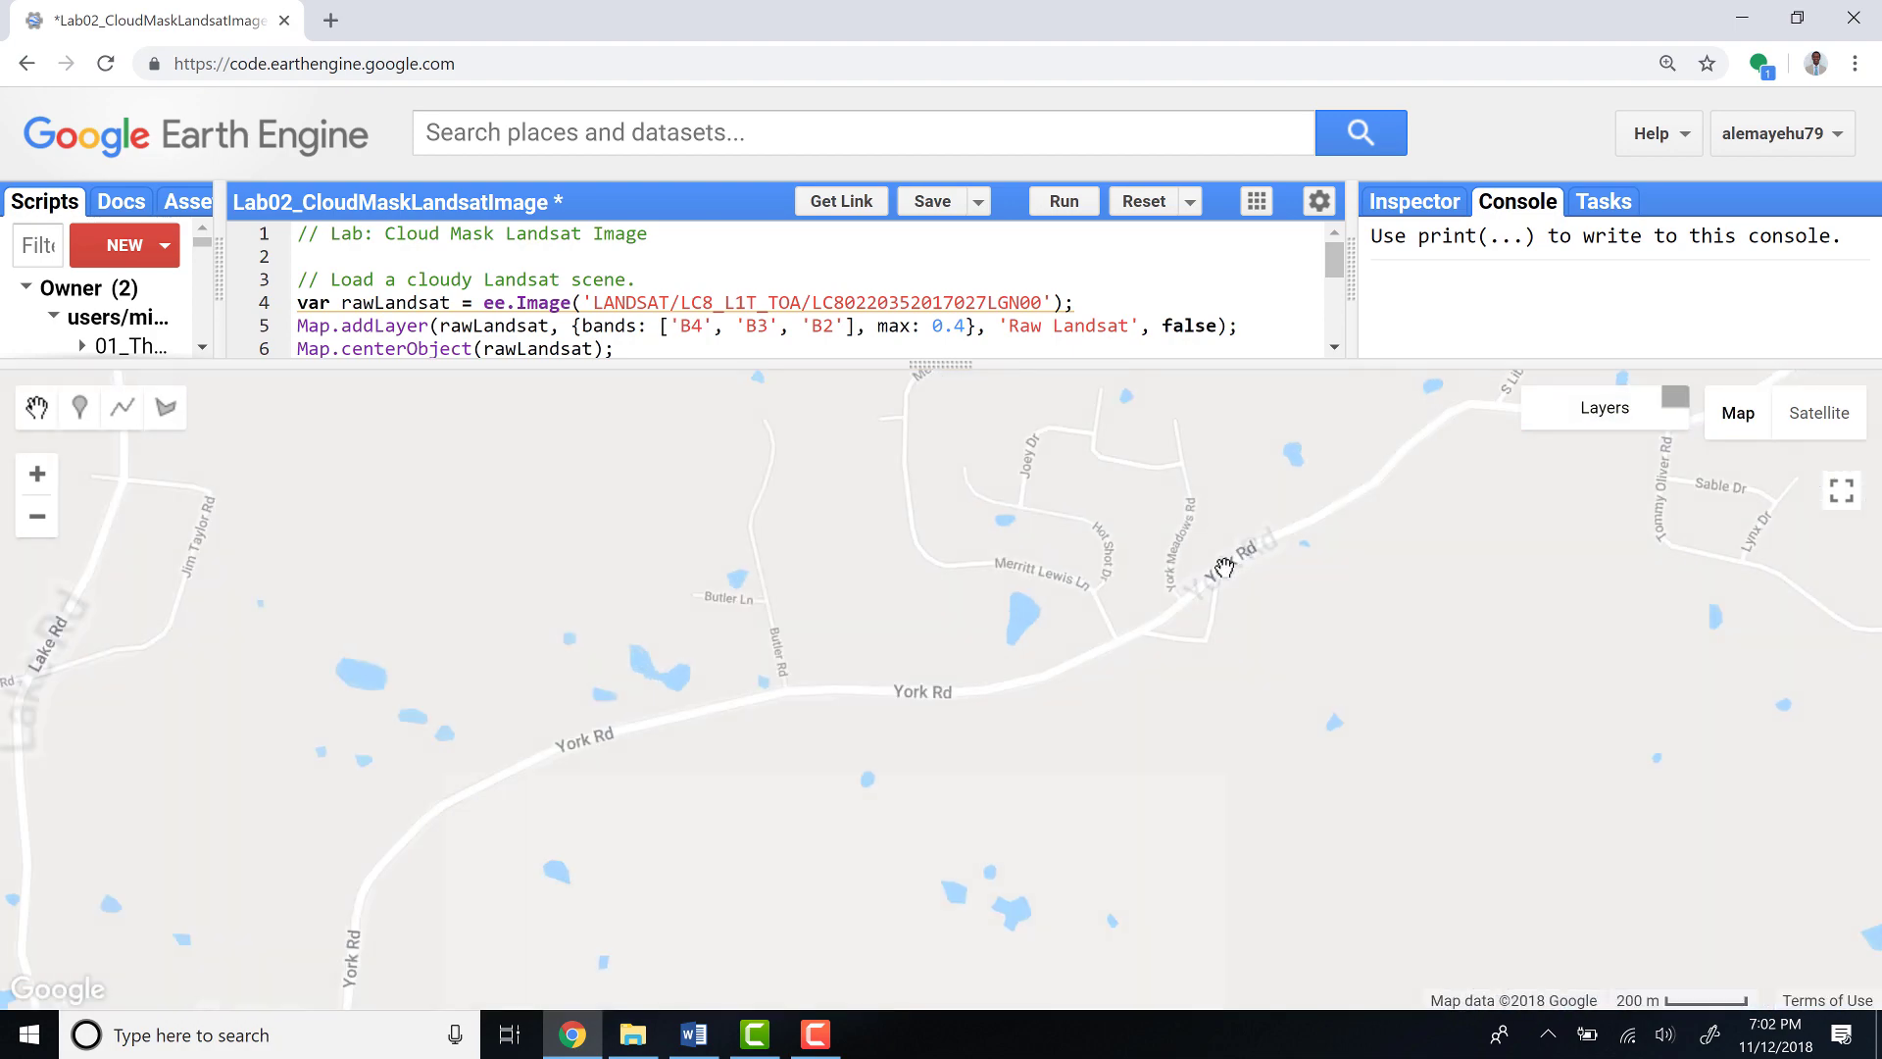
scroll(1223, 581, down, 1)
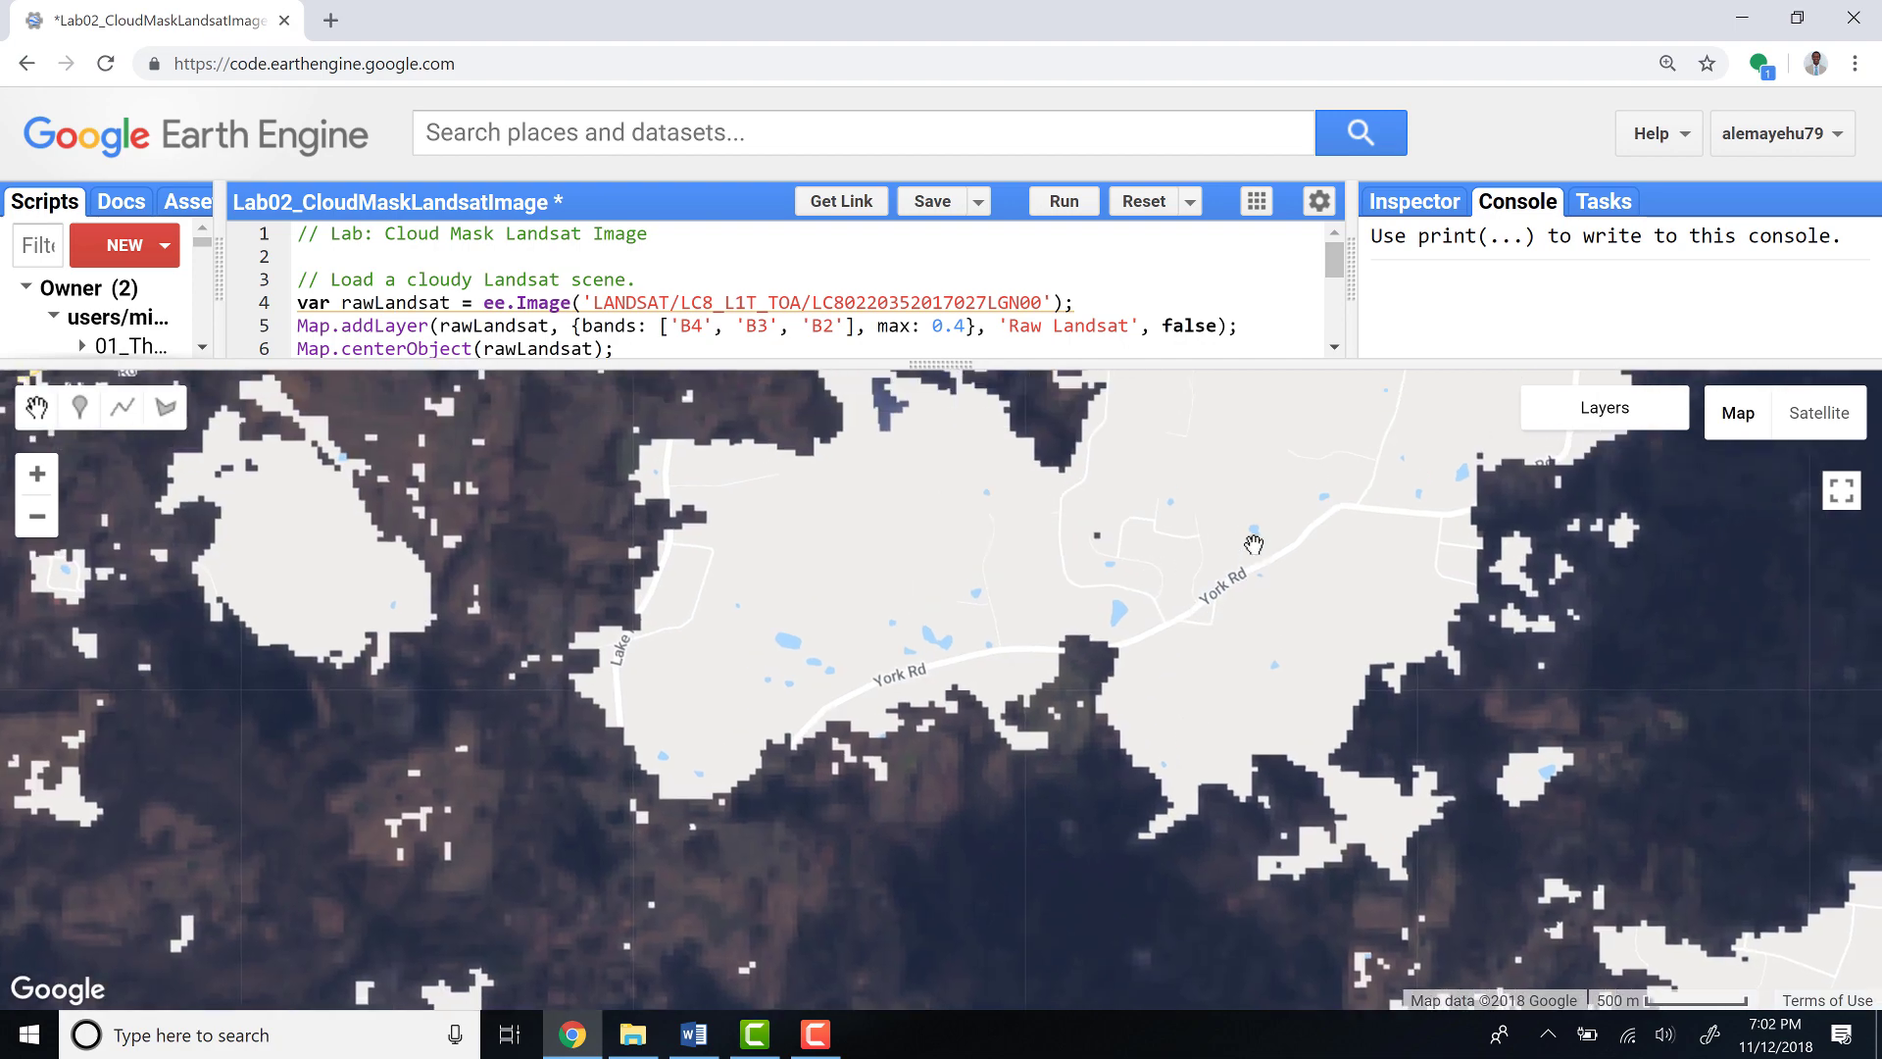
drag(1256, 535, 1210, 618)
scroll(1260, 580, down, 1)
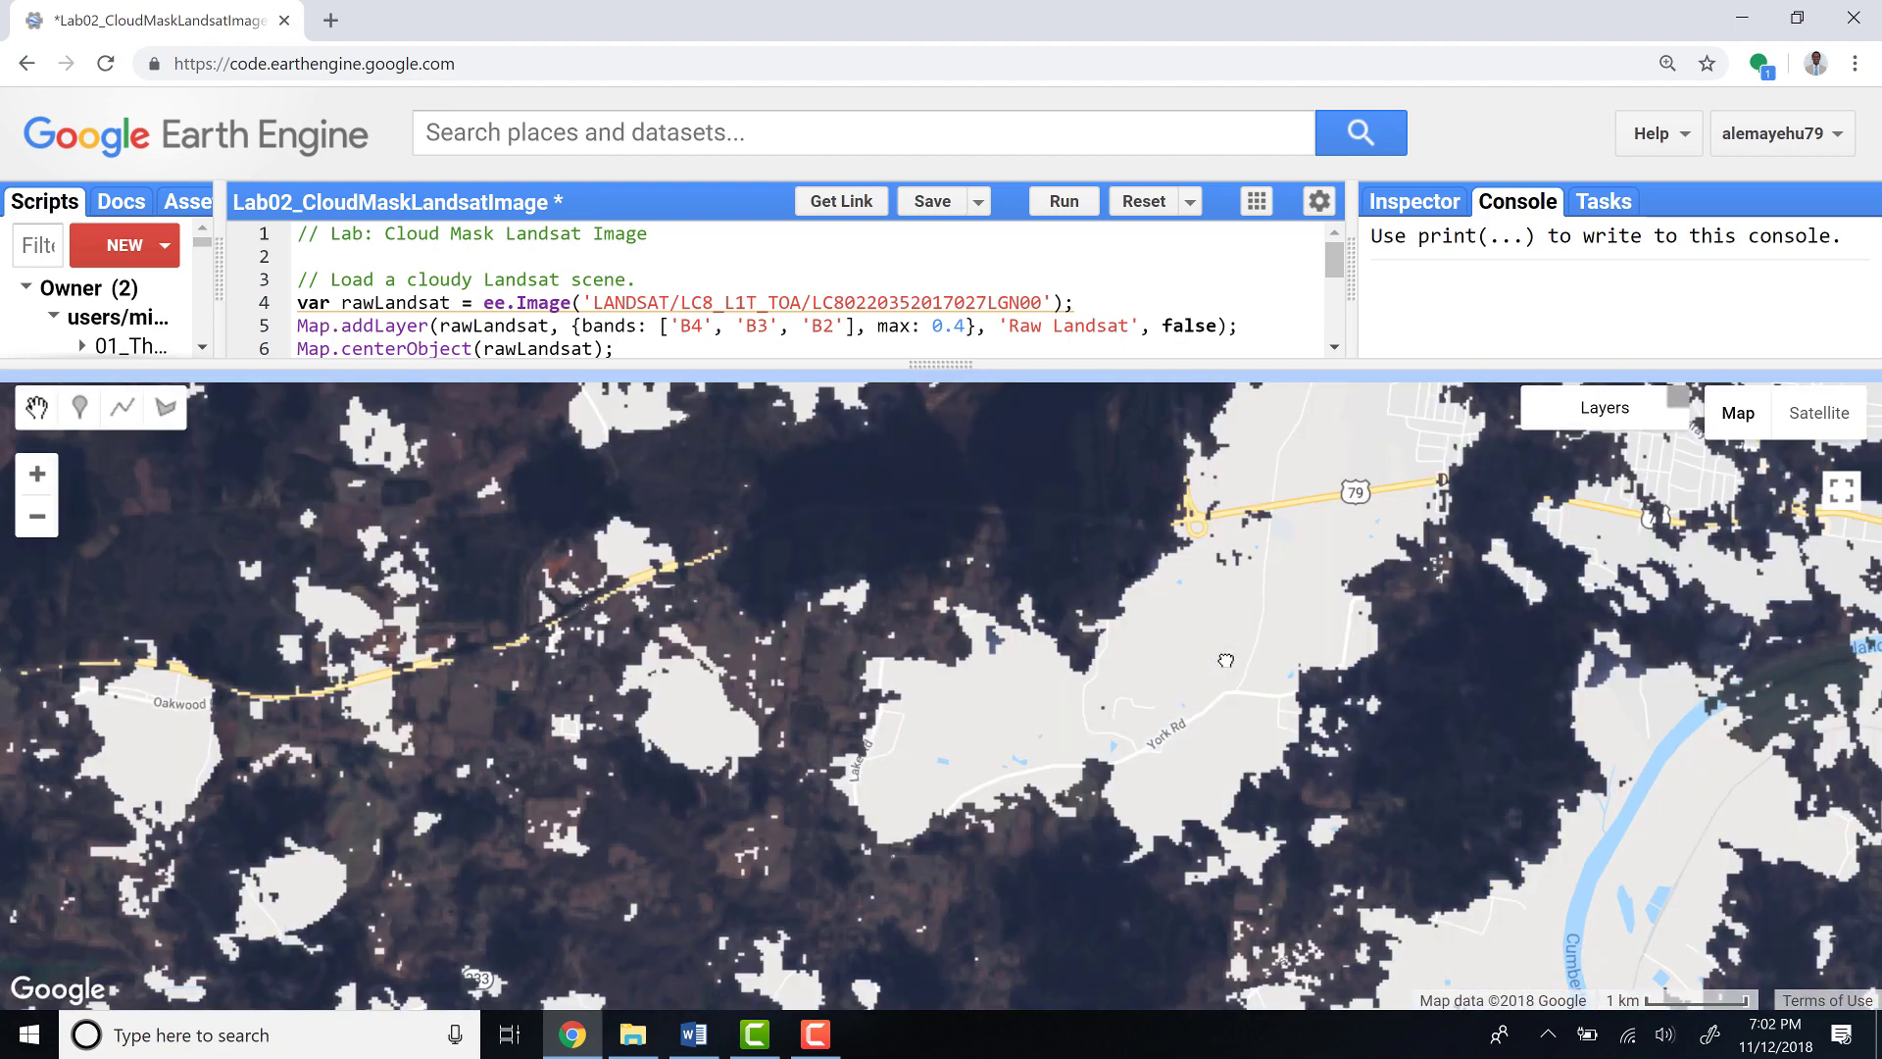
scroll(1277, 552, down, 1)
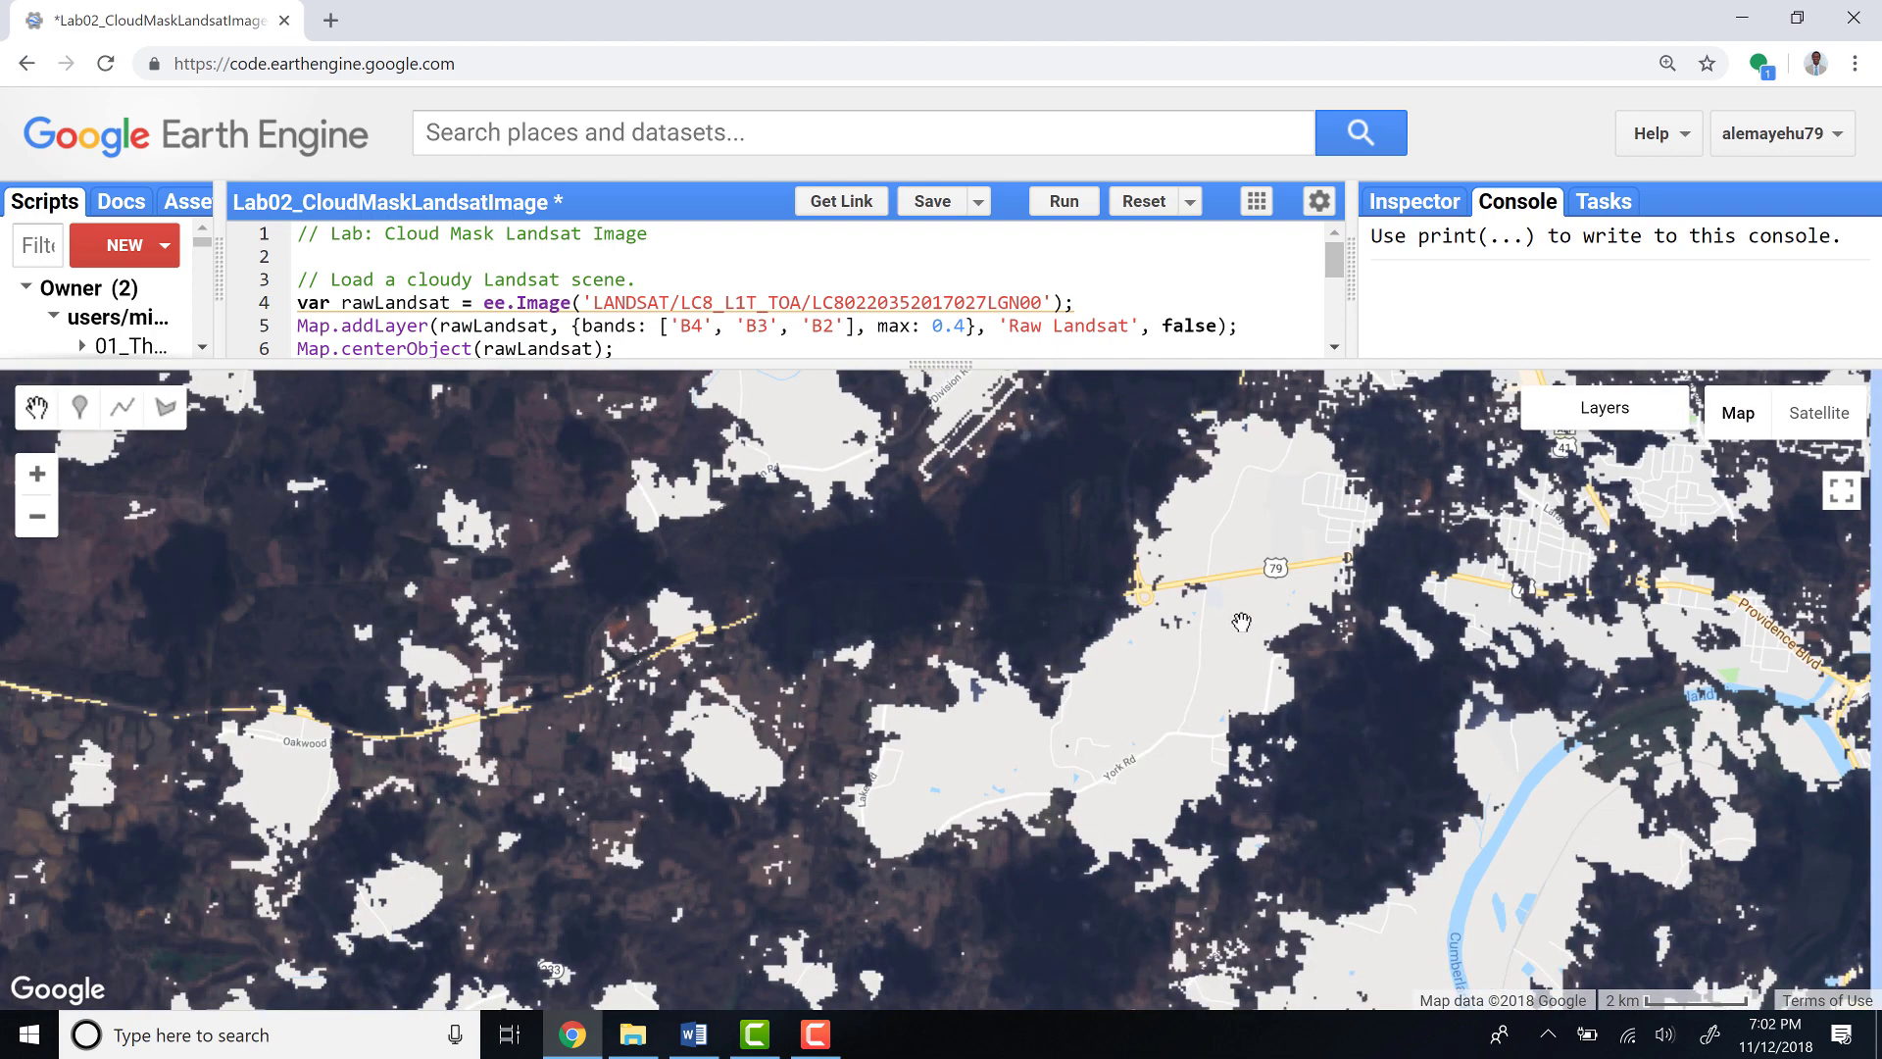
scroll(1277, 551, up, 1)
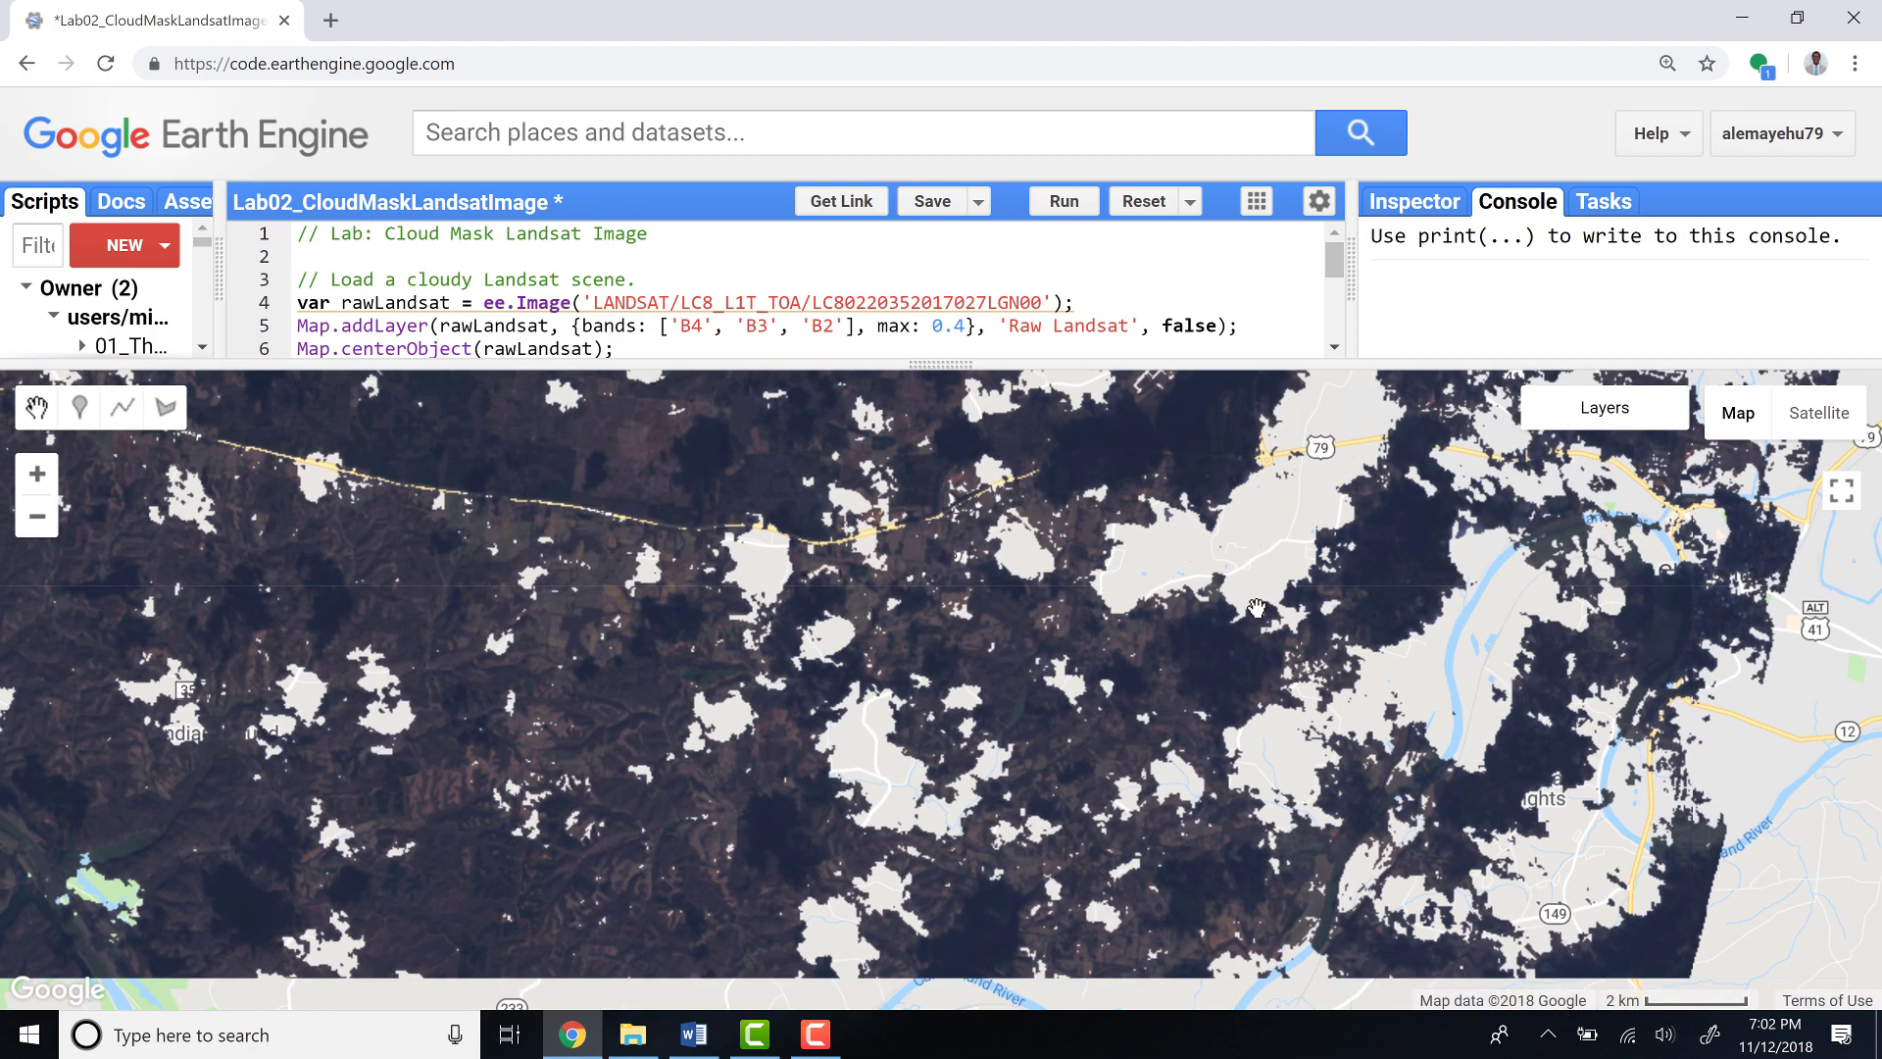
scroll(1260, 609, down, 1)
scroll(1260, 608, down, 1)
scroll(1259, 610, up, 1)
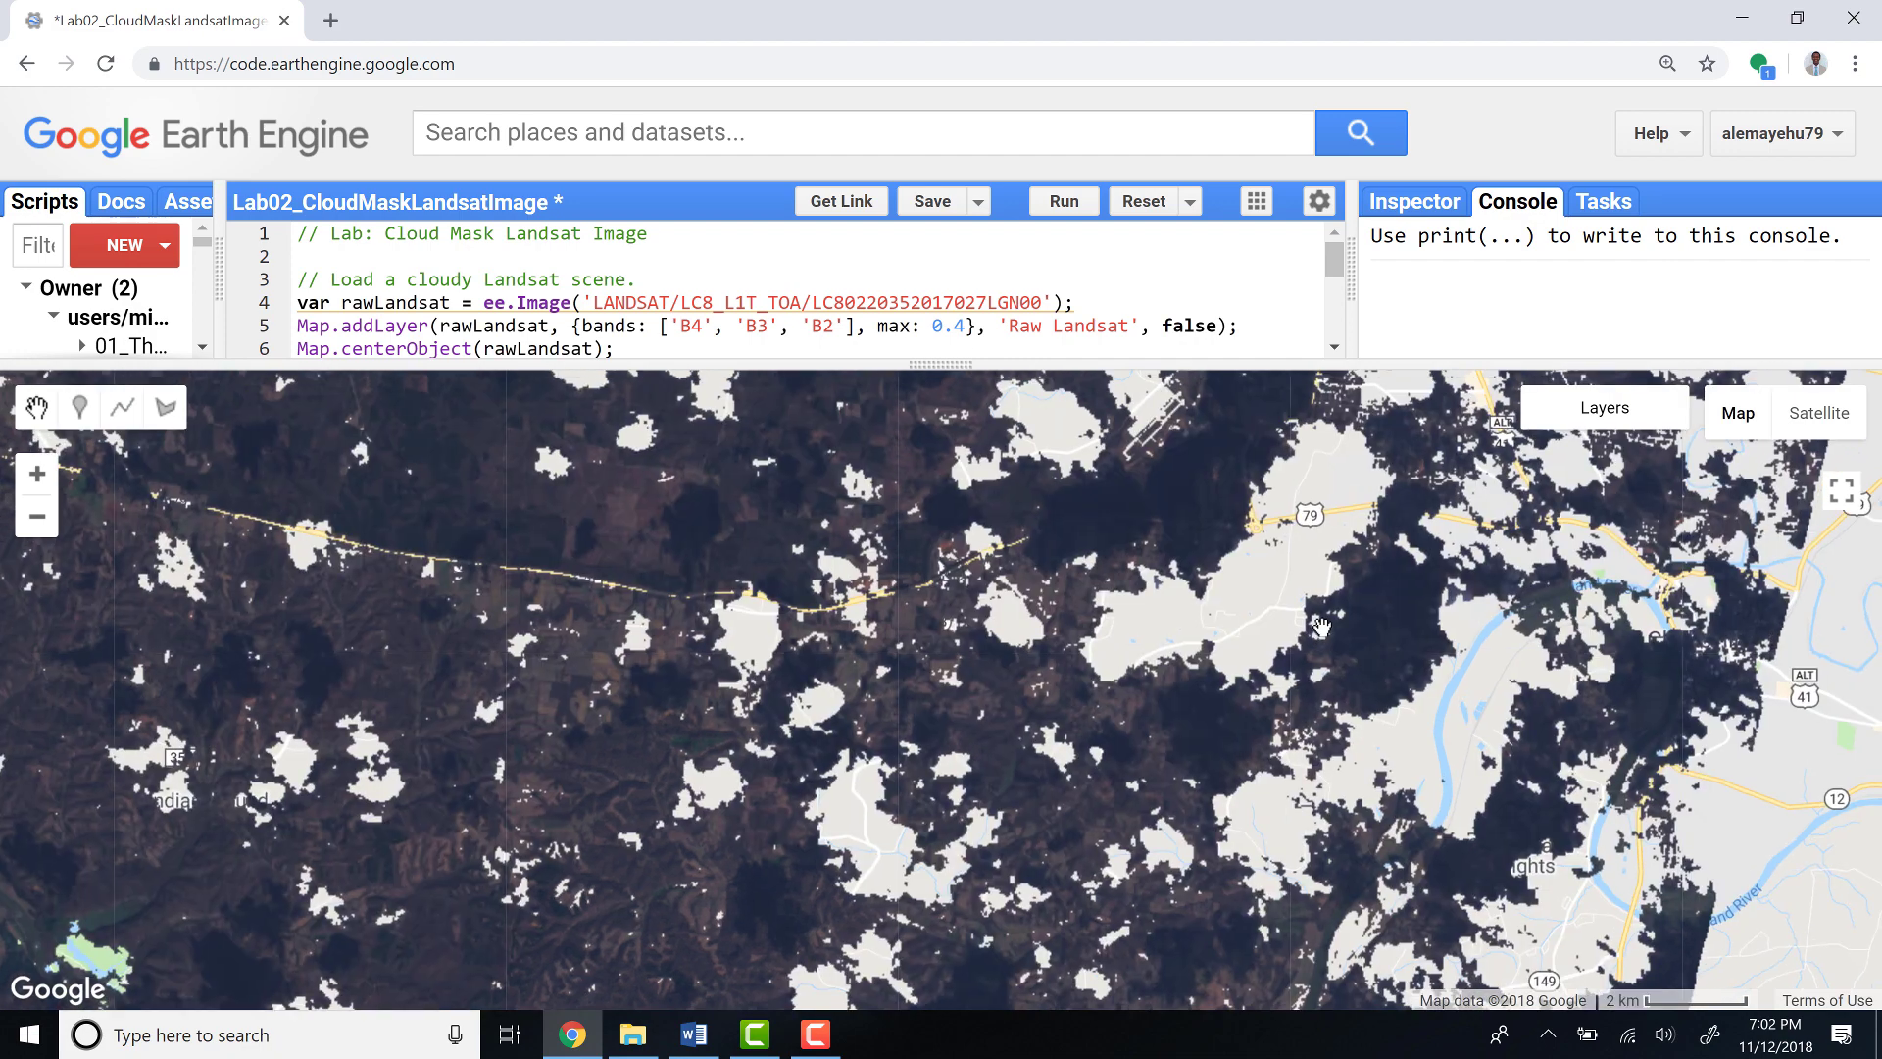
scroll(1260, 608, up, 1)
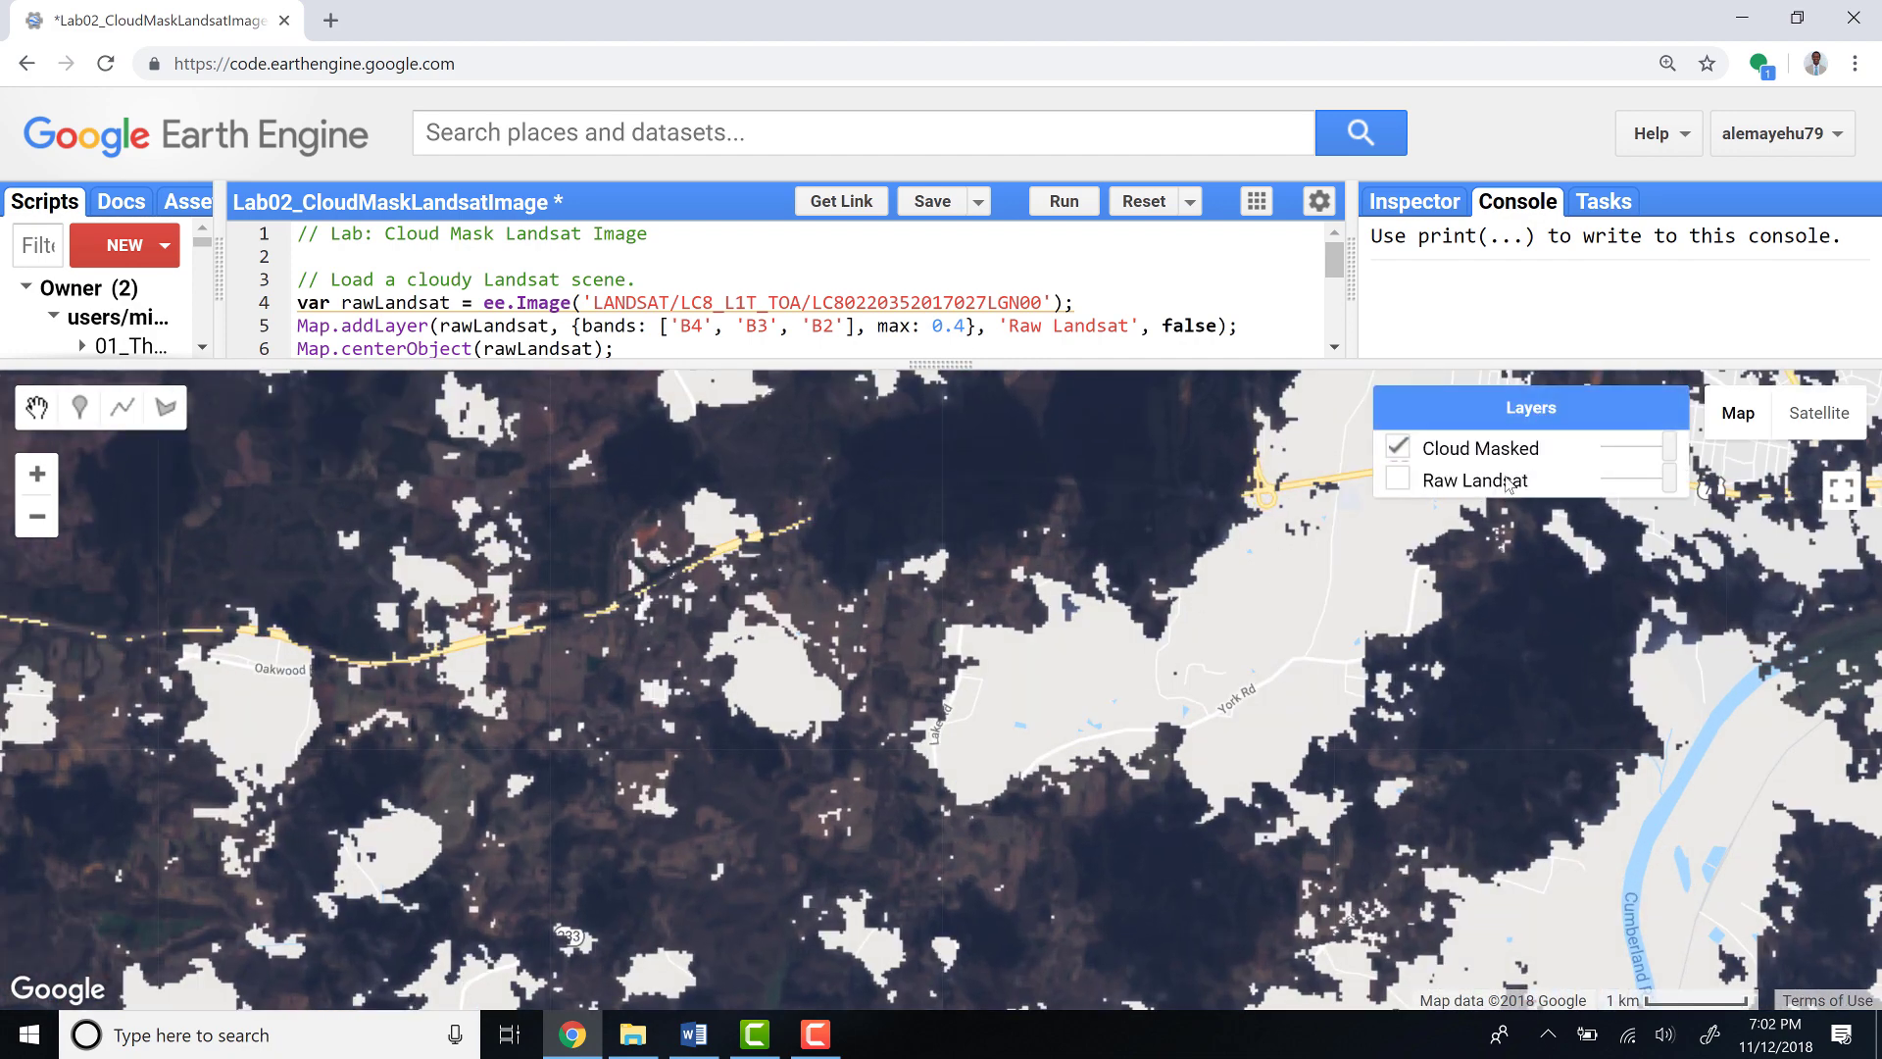
click(1503, 462)
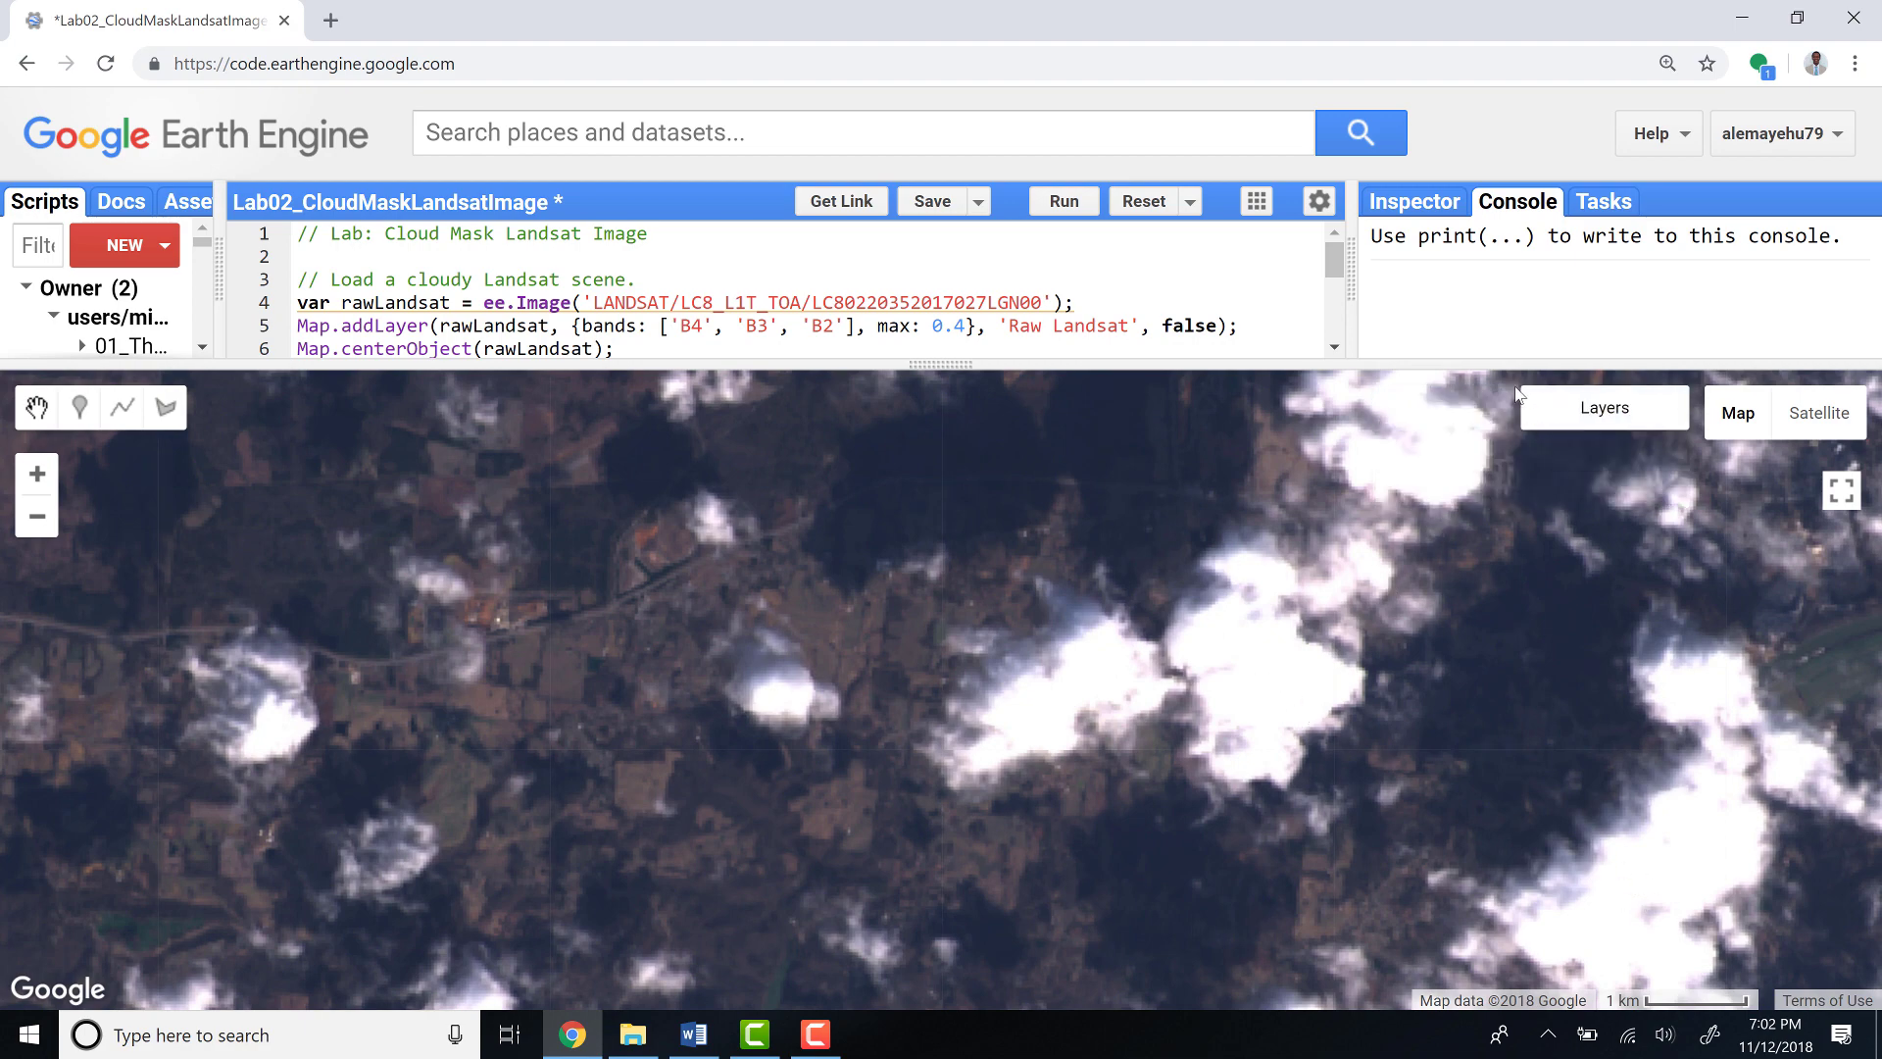
click(1461, 501)
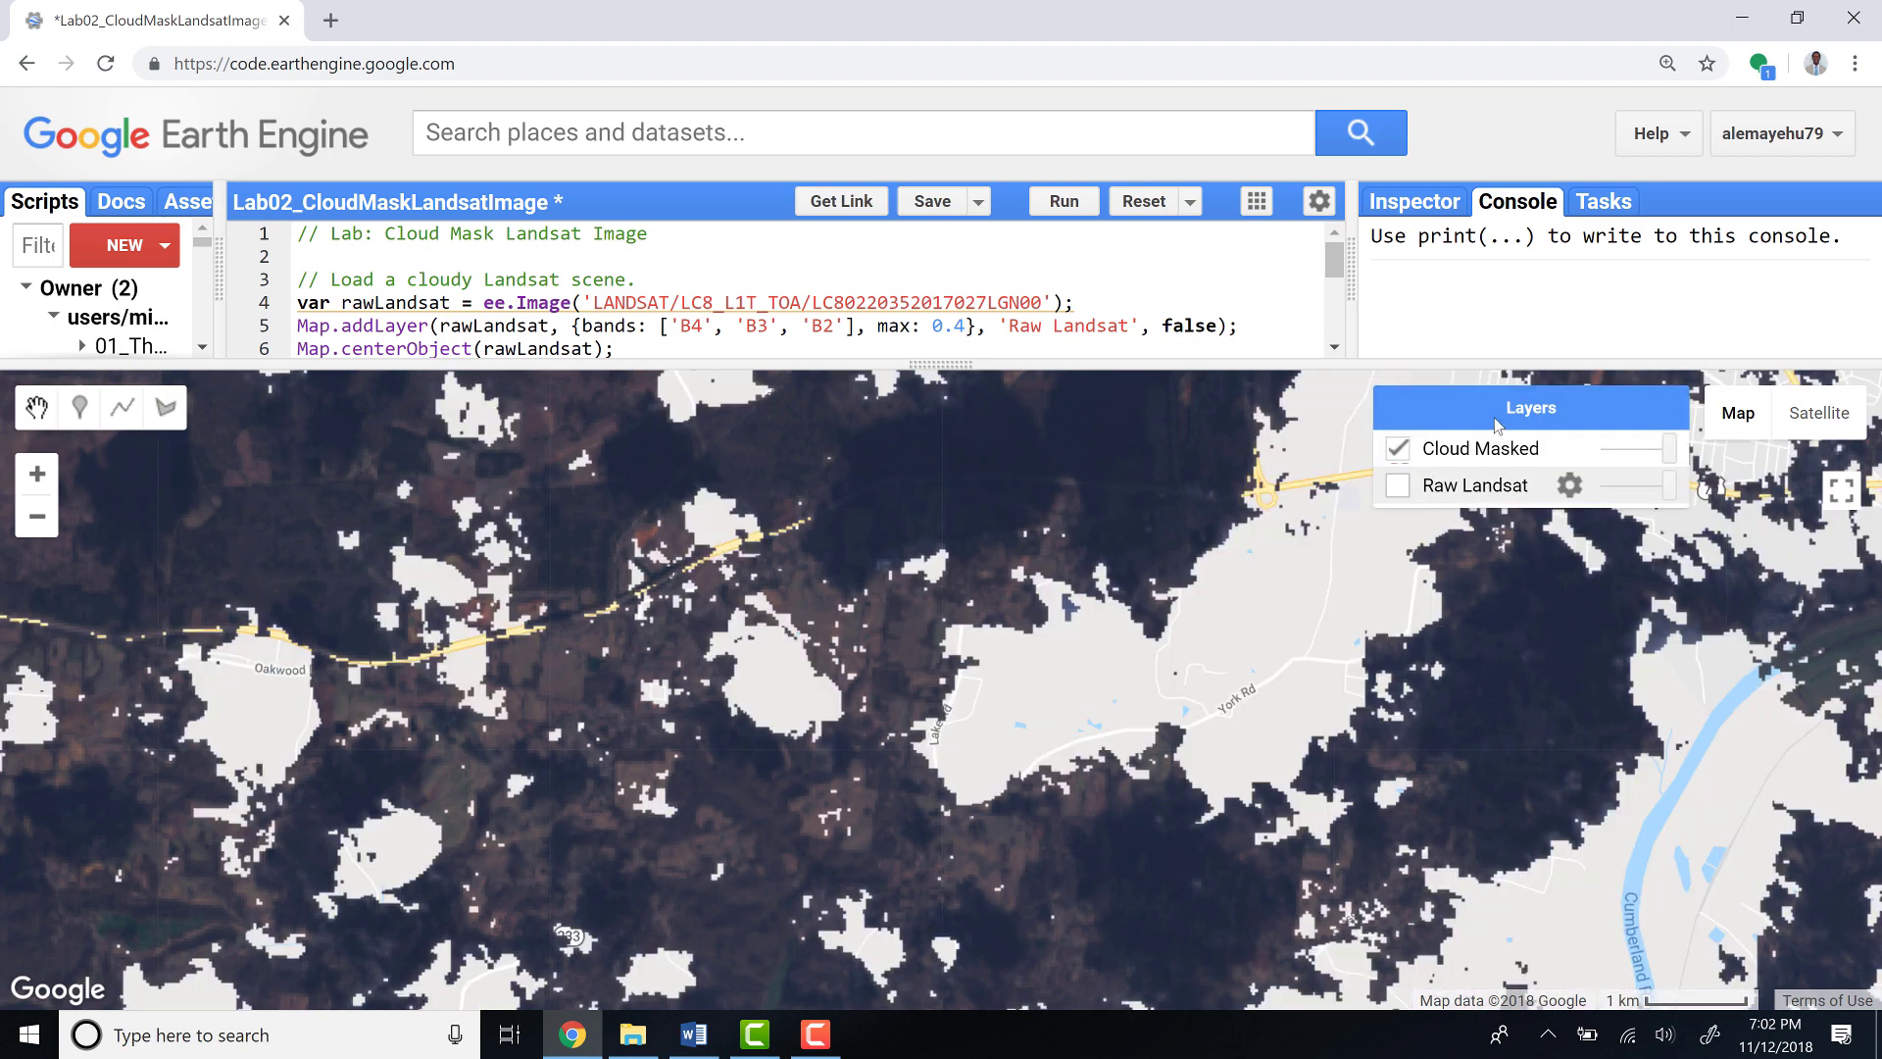
scroll(1707, 756, up, 1)
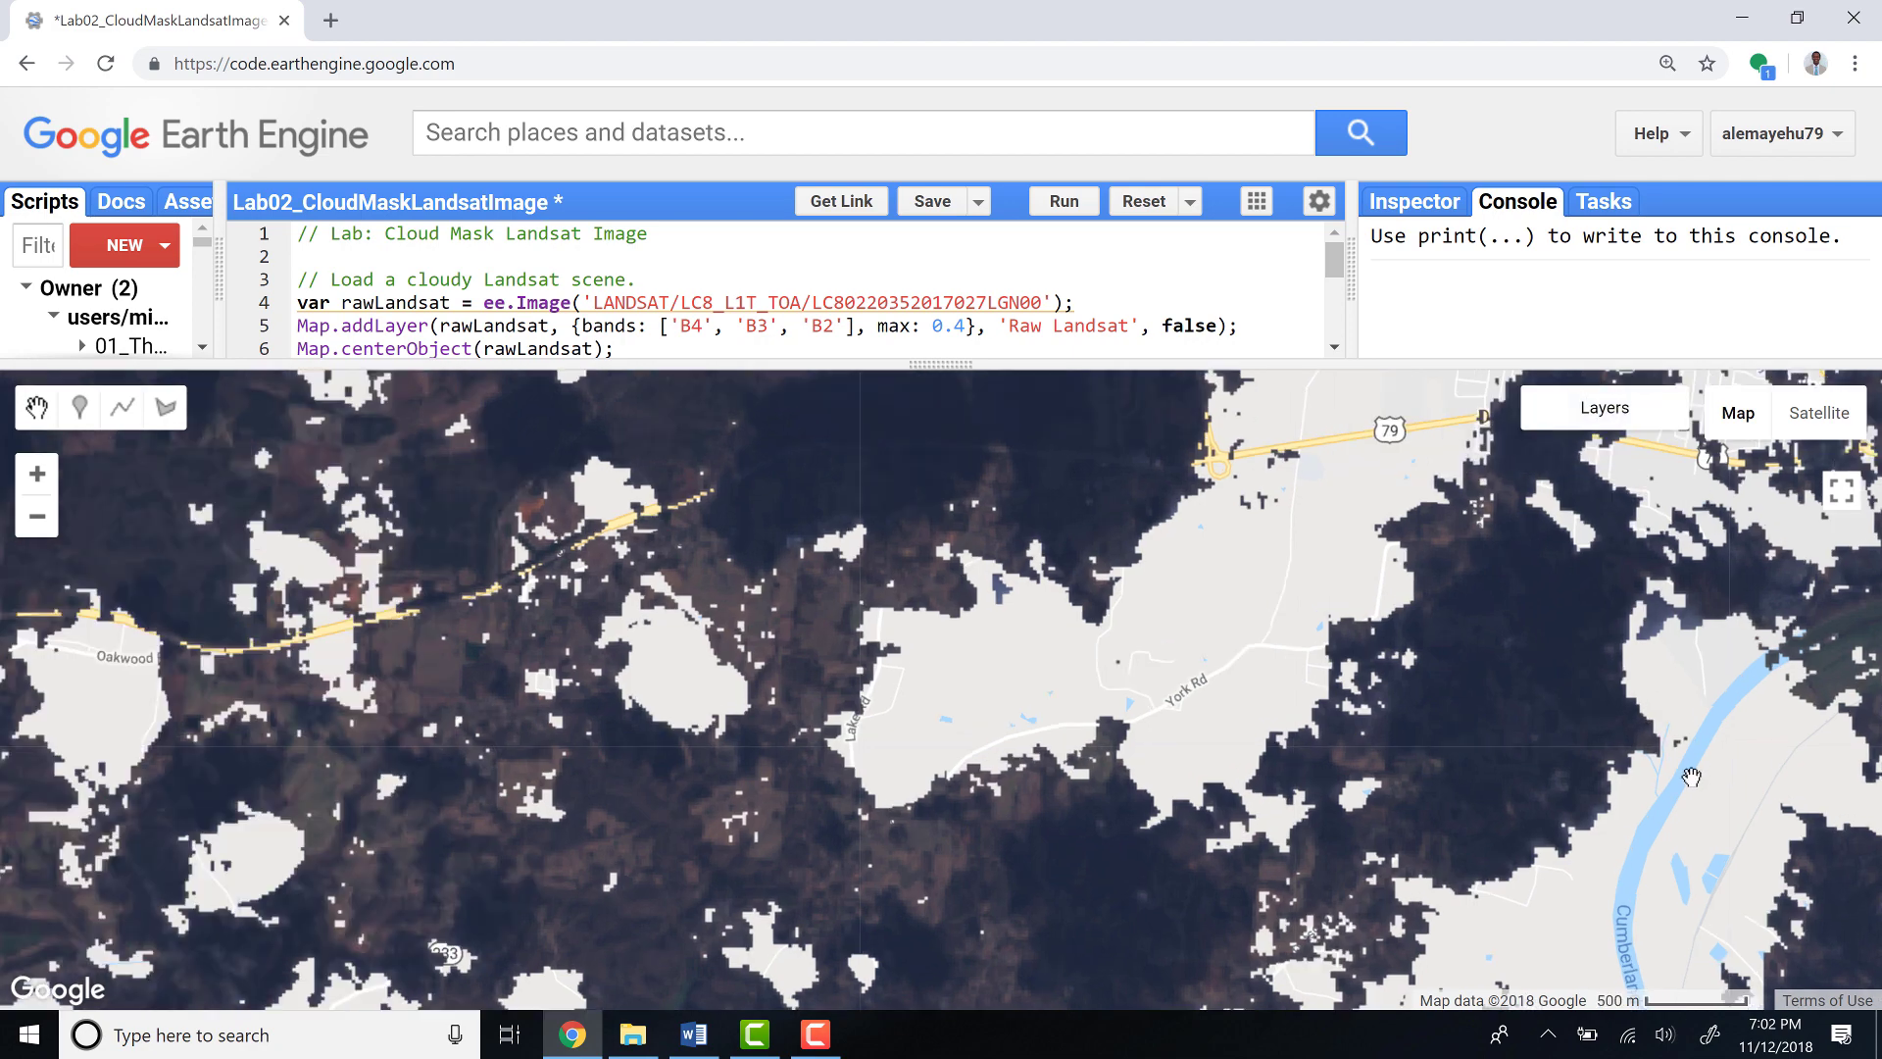
scroll(1558, 787, down, 1)
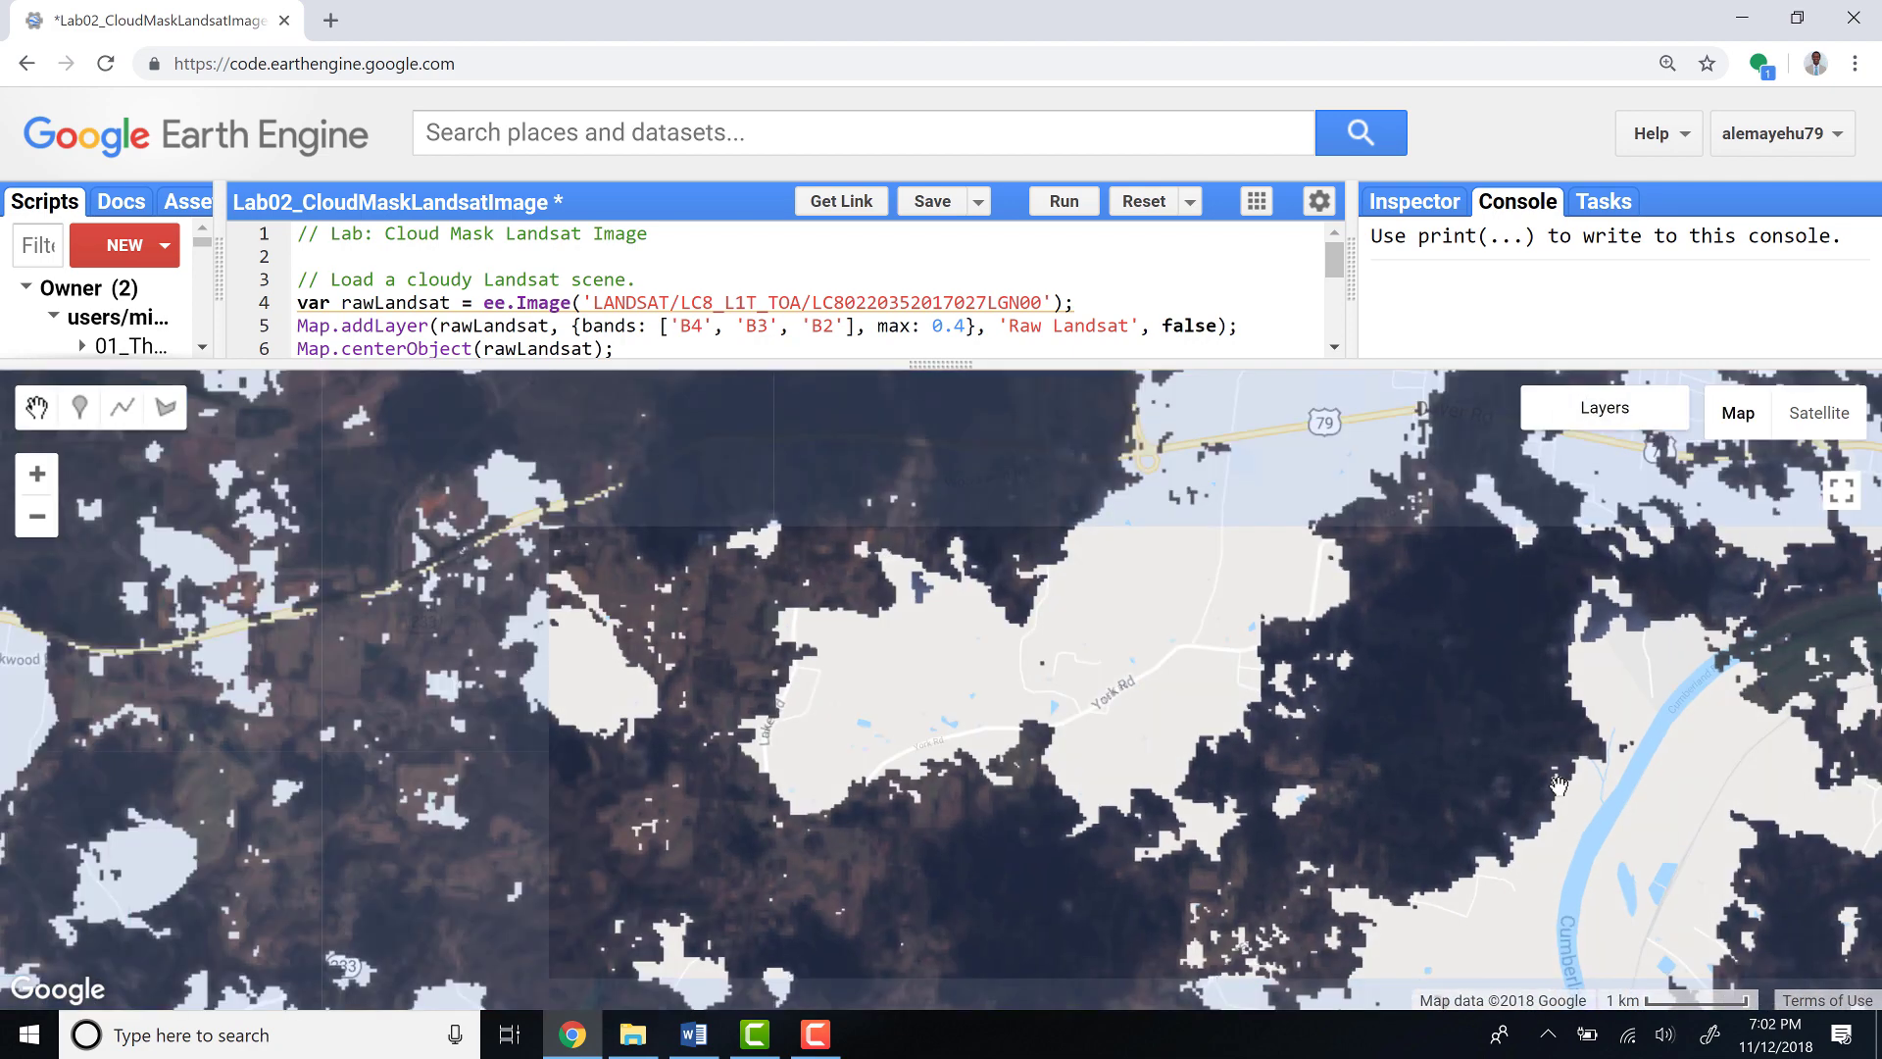
scroll(1528, 765, down, 1)
scroll(1527, 765, down, 1)
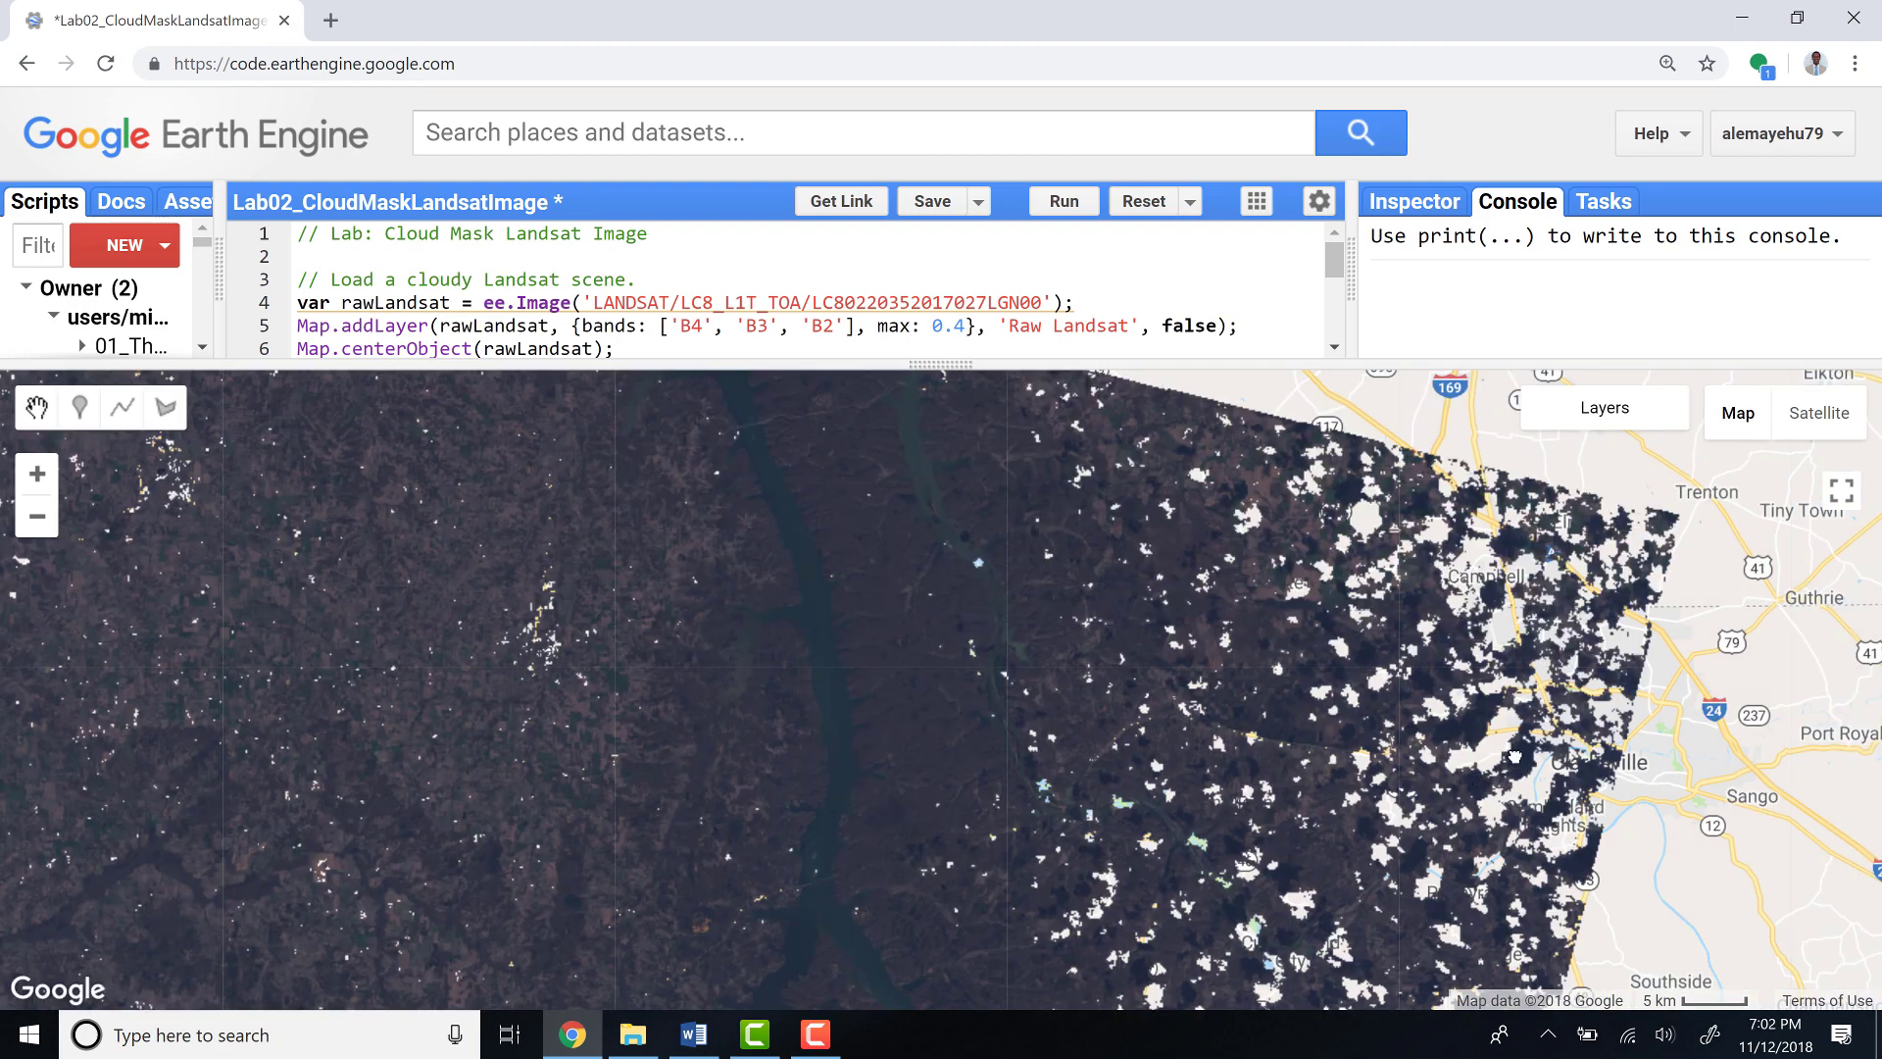
scroll(1250, 745, down, 1)
drag(1251, 744, 1300, 616)
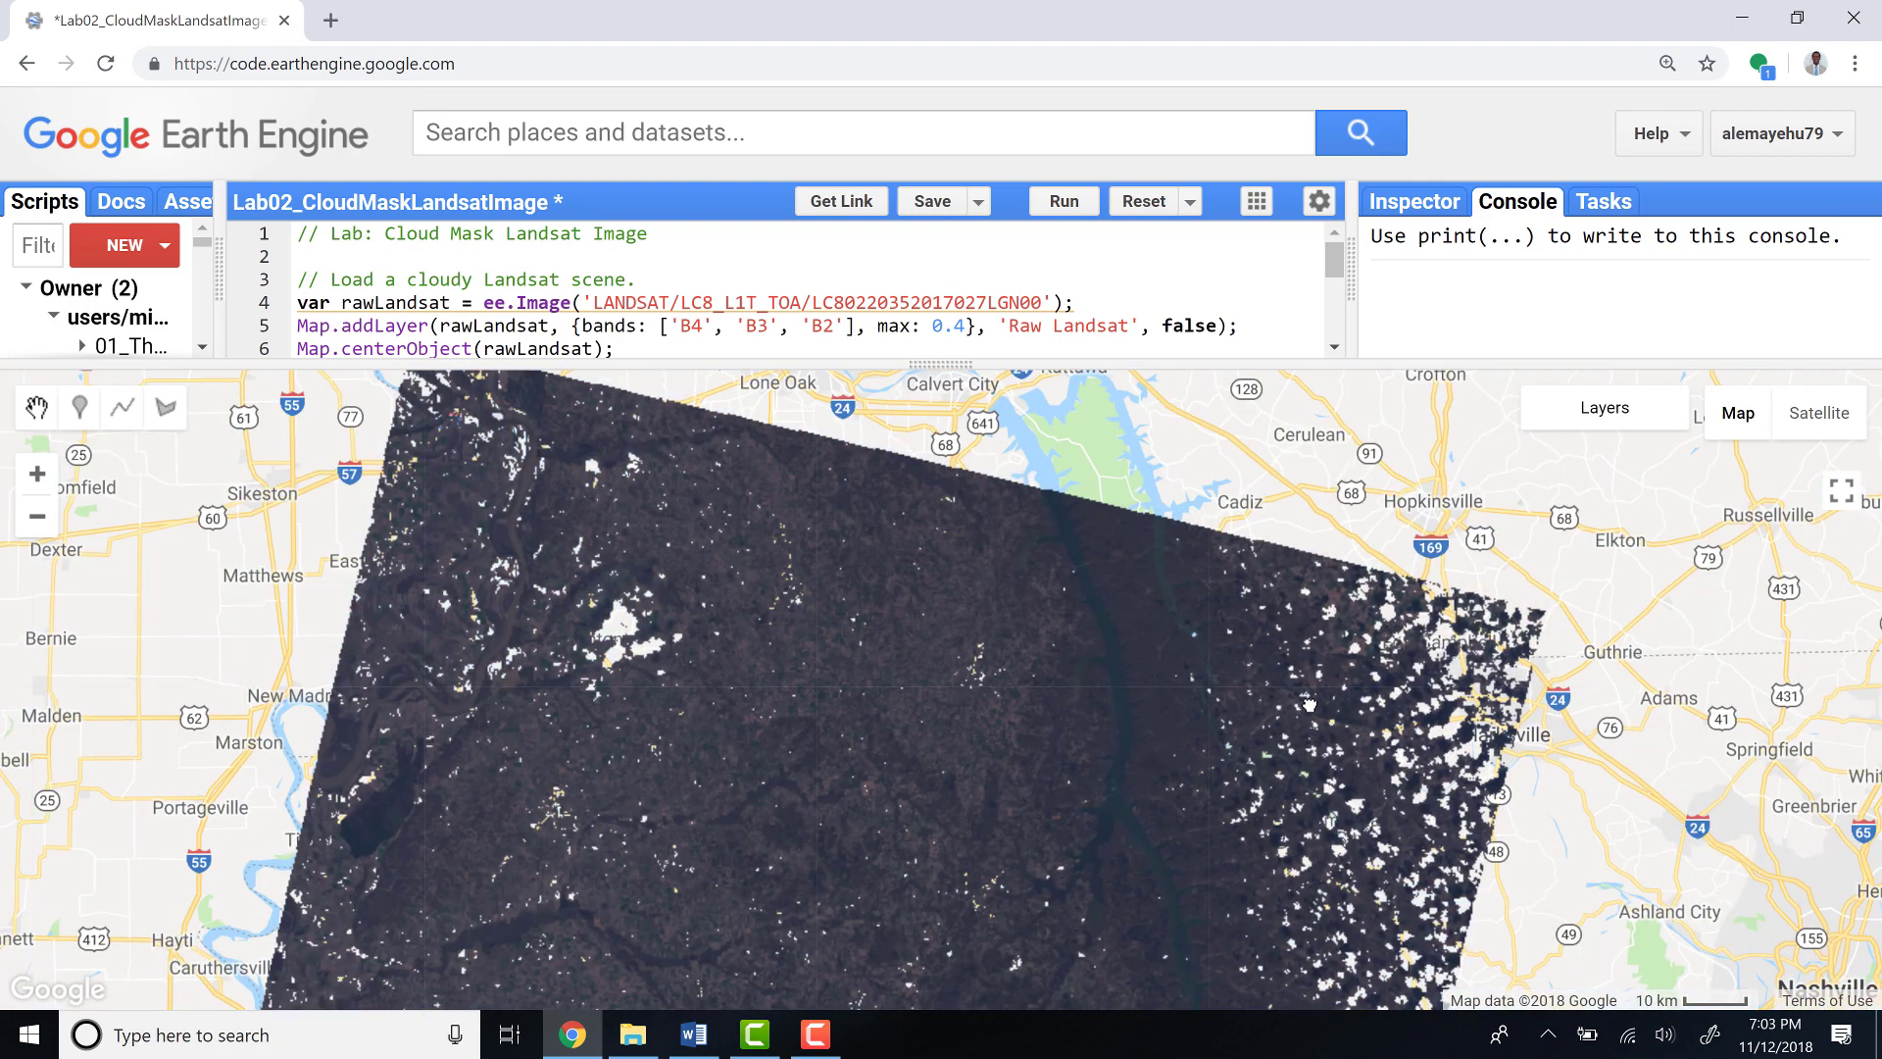
scroll(1300, 617, up, 1)
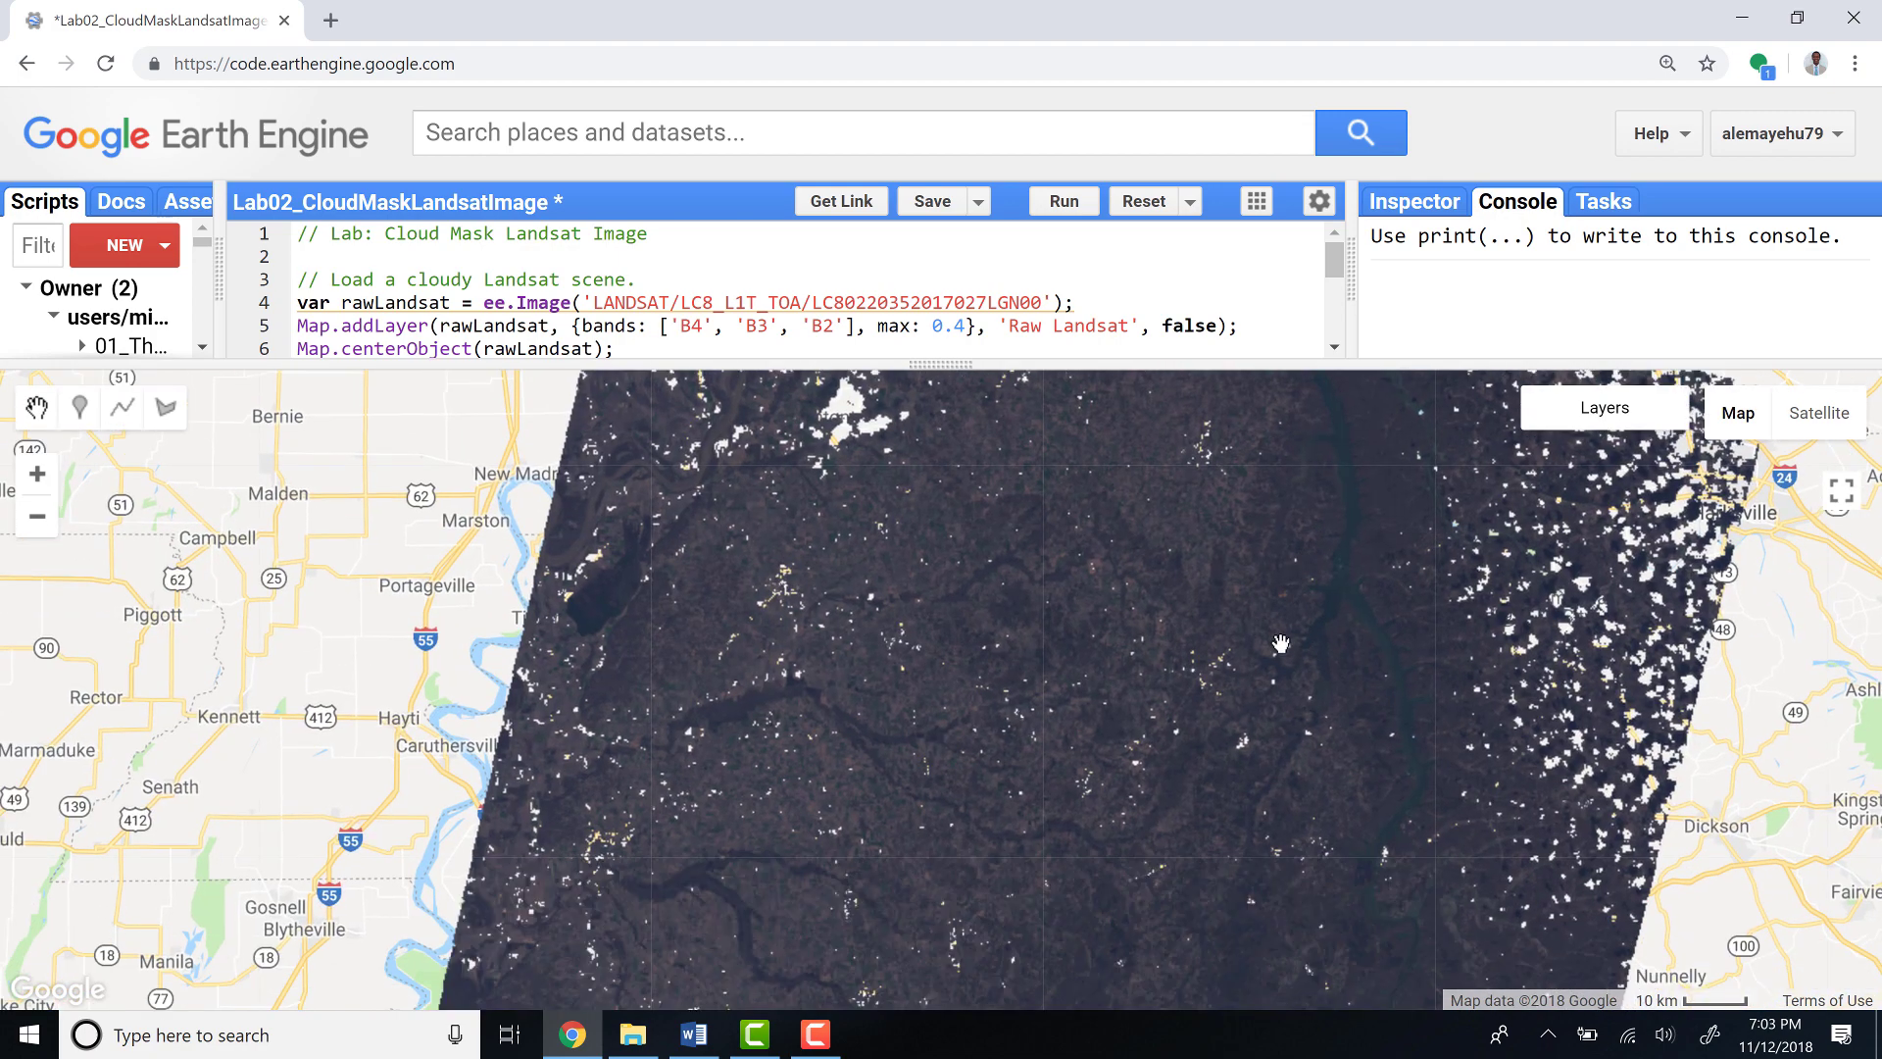
scroll(1340, 659, up, 1)
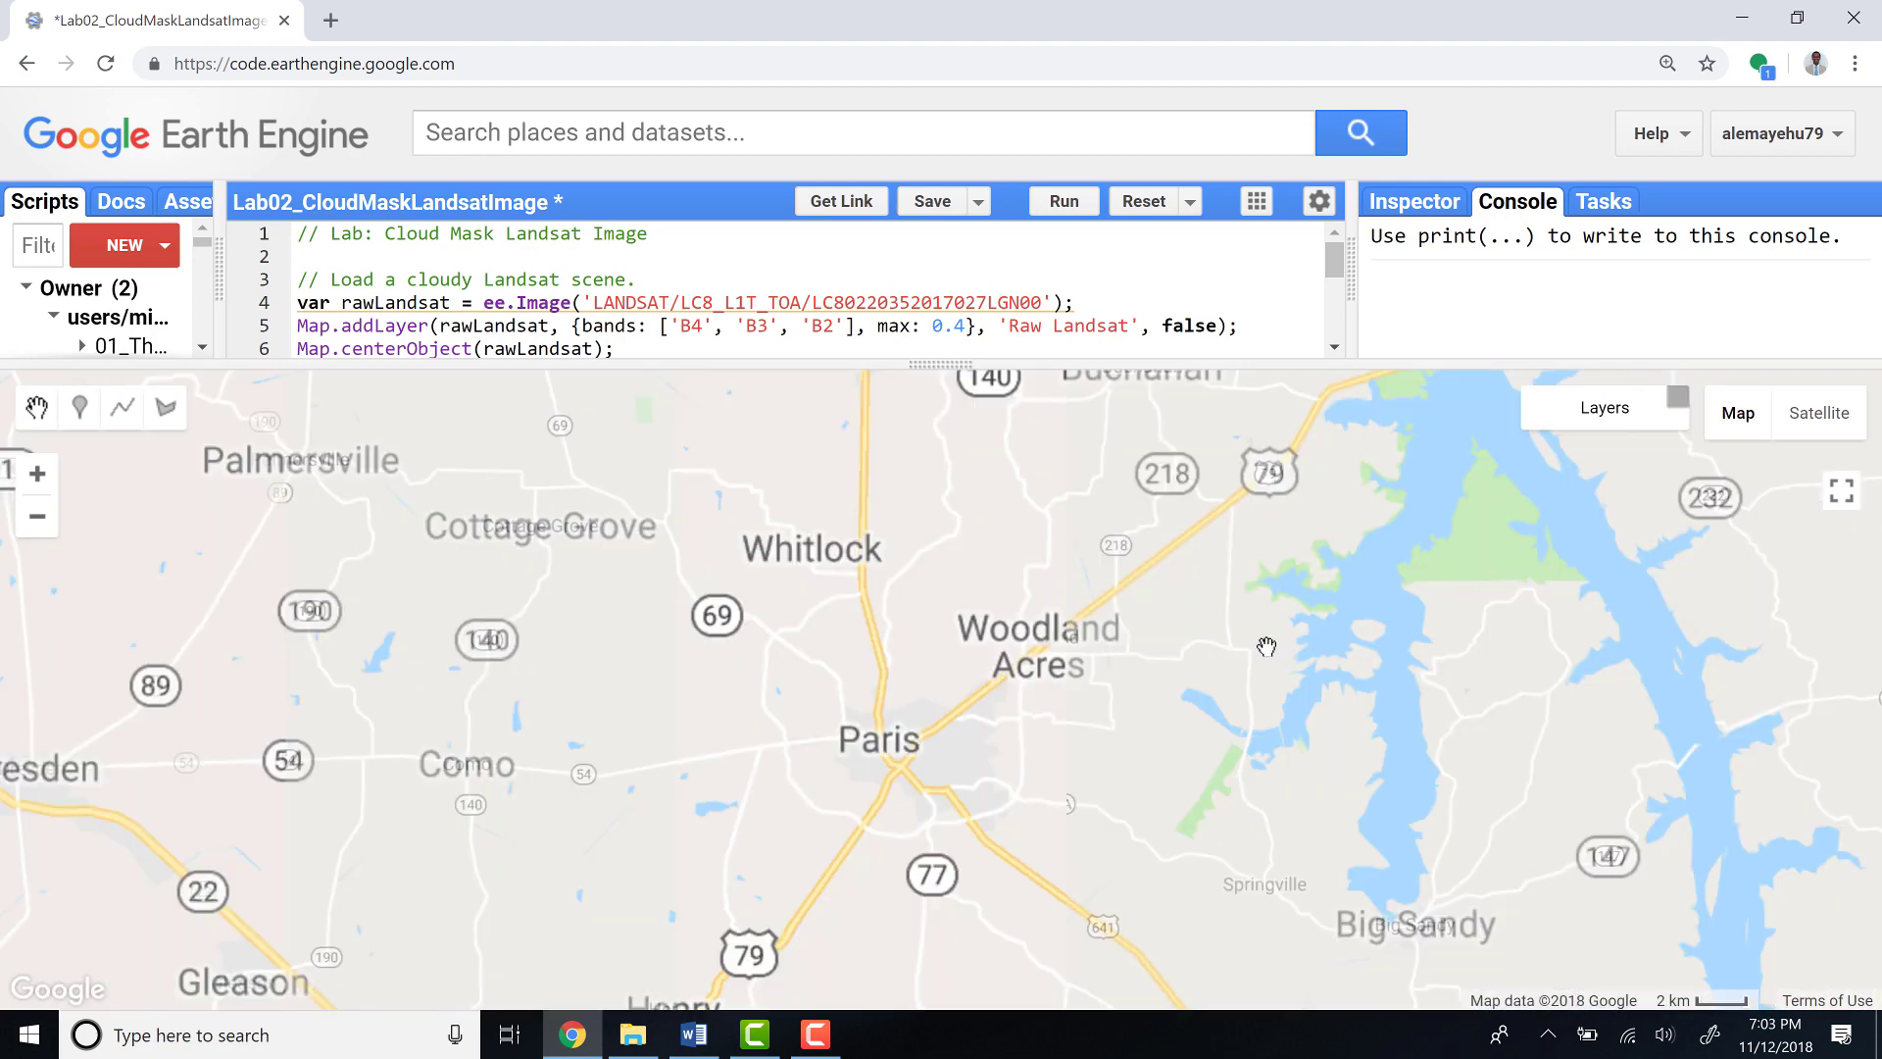
scroll(1309, 648, up, 1)
scroll(1275, 631, up, 2)
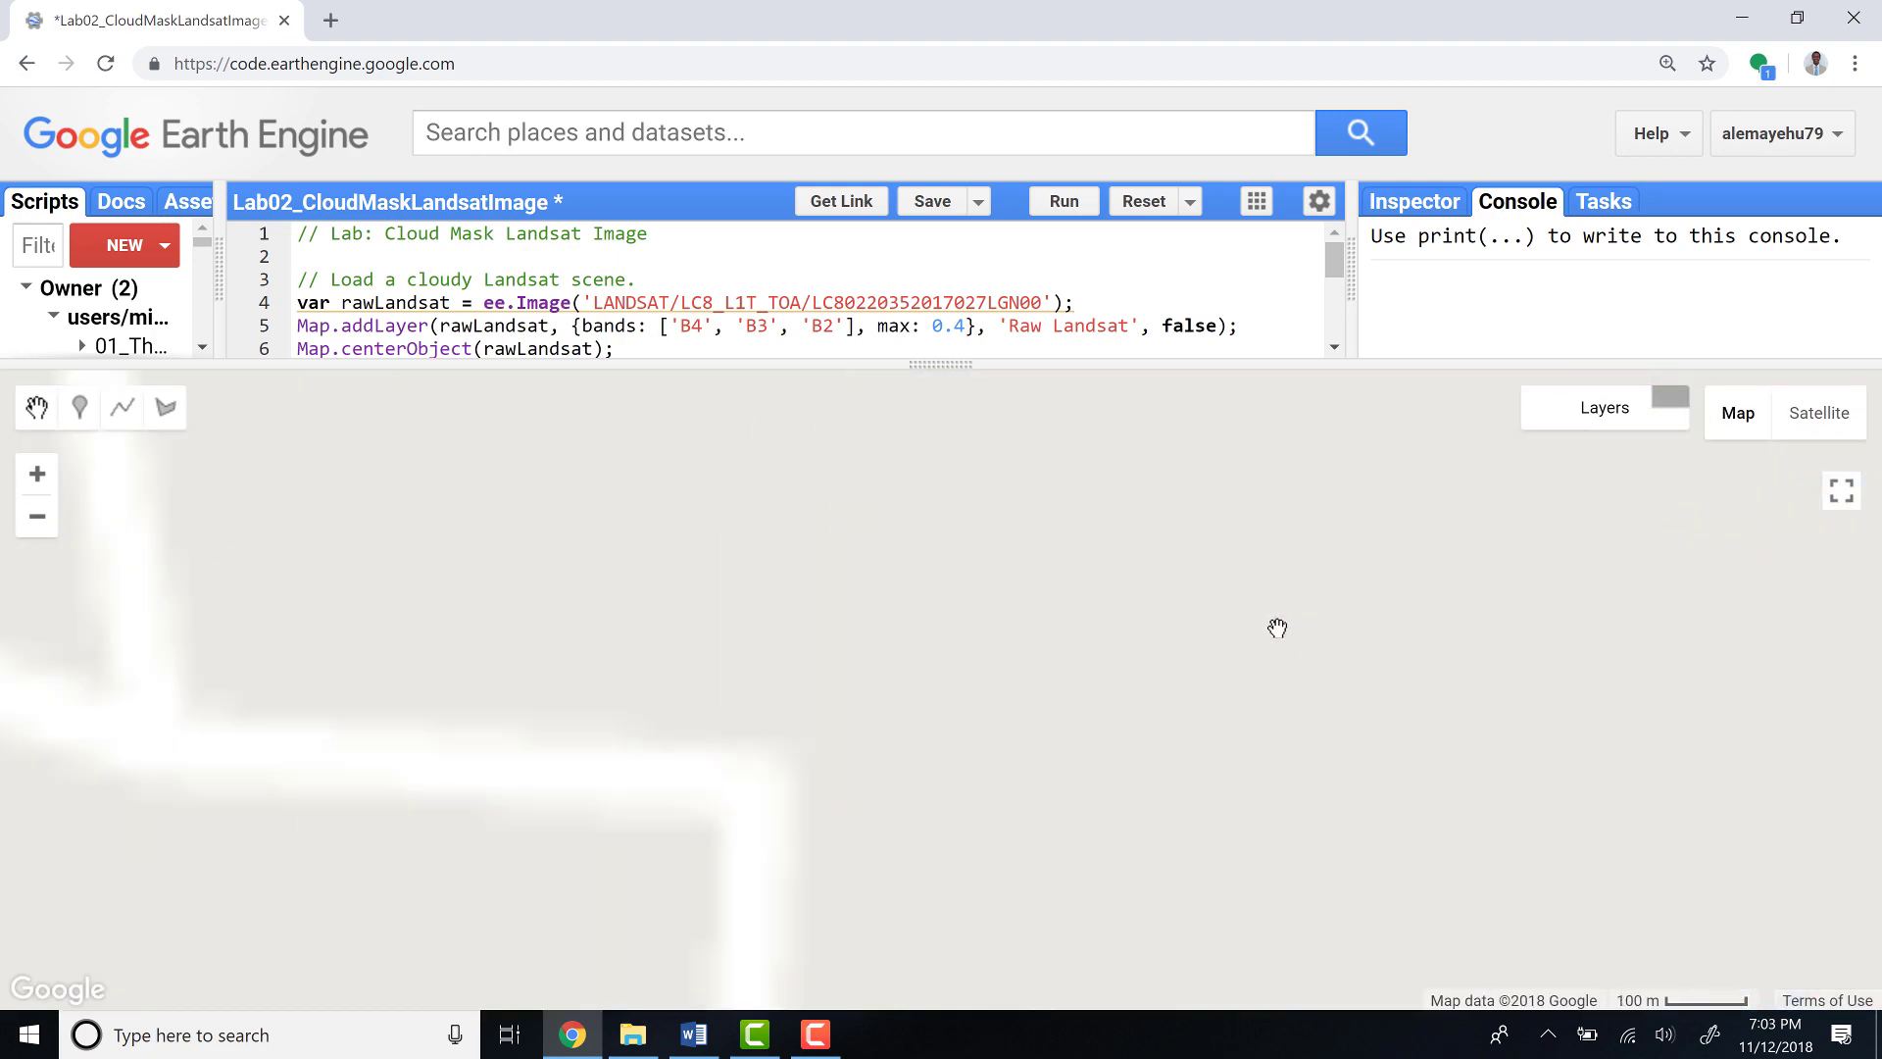